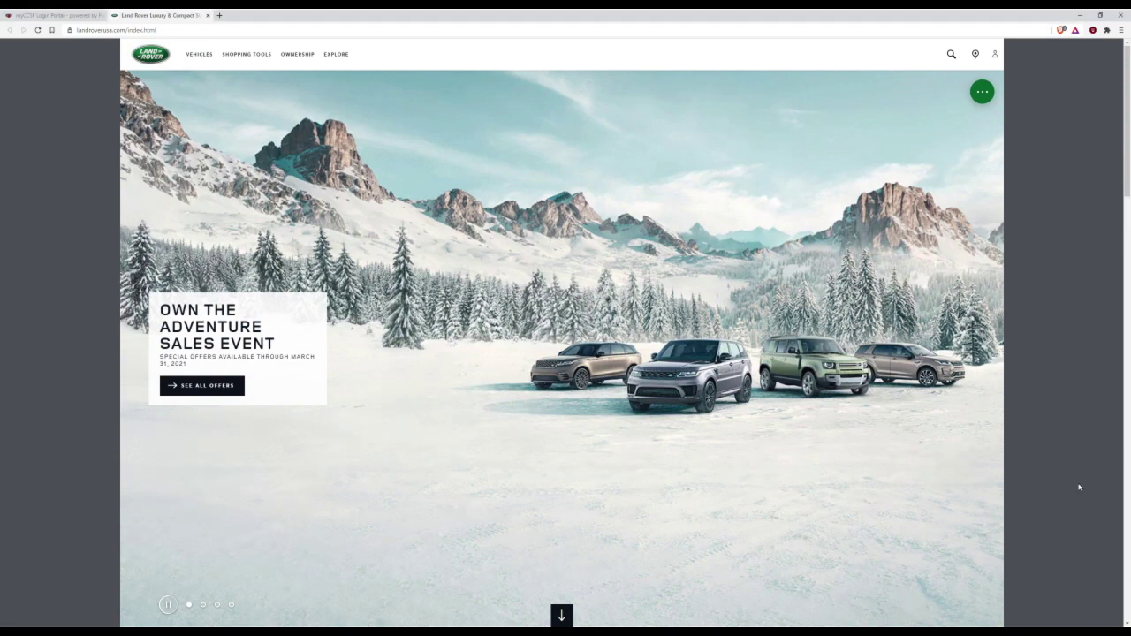
# Scroll to the vehicle grid and start Build Your Own for the 2021 Range Rover
pyautogui.scroll(-3, 1061, 442)
pyautogui.scroll(-6, 589, 389)
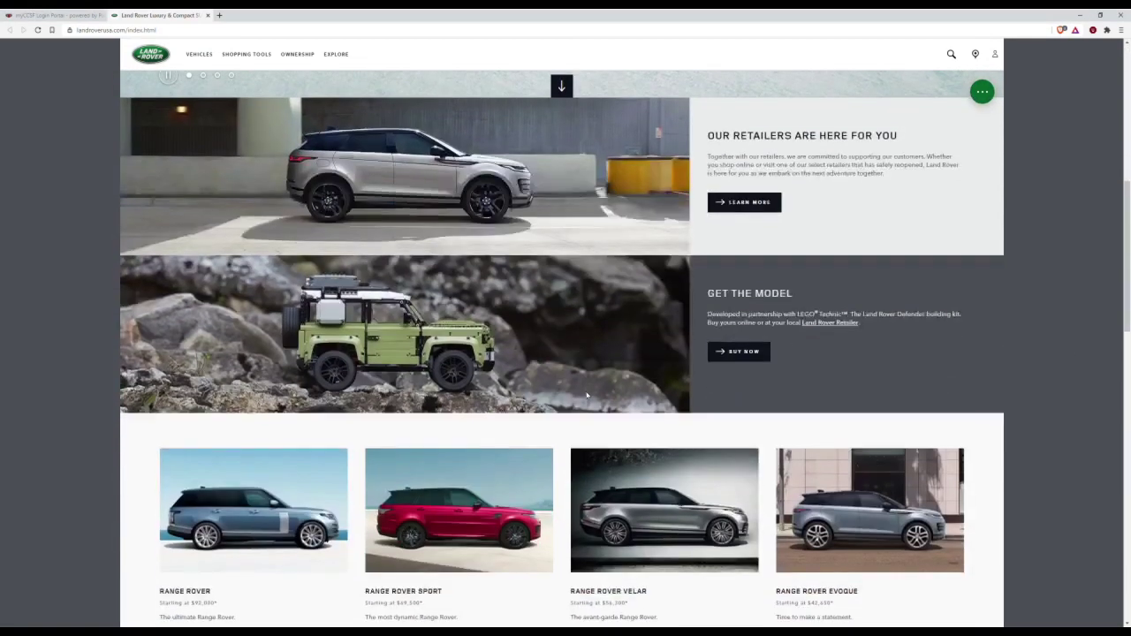
pyautogui.scroll(-3, 570, 379)
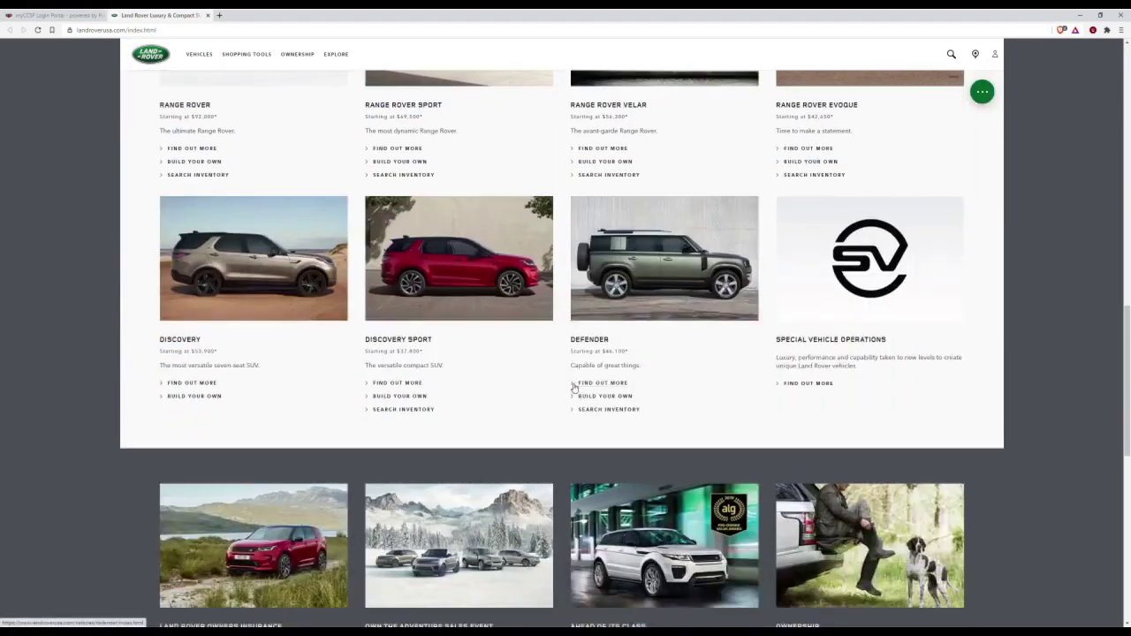
pyautogui.scroll(2, 561, 373)
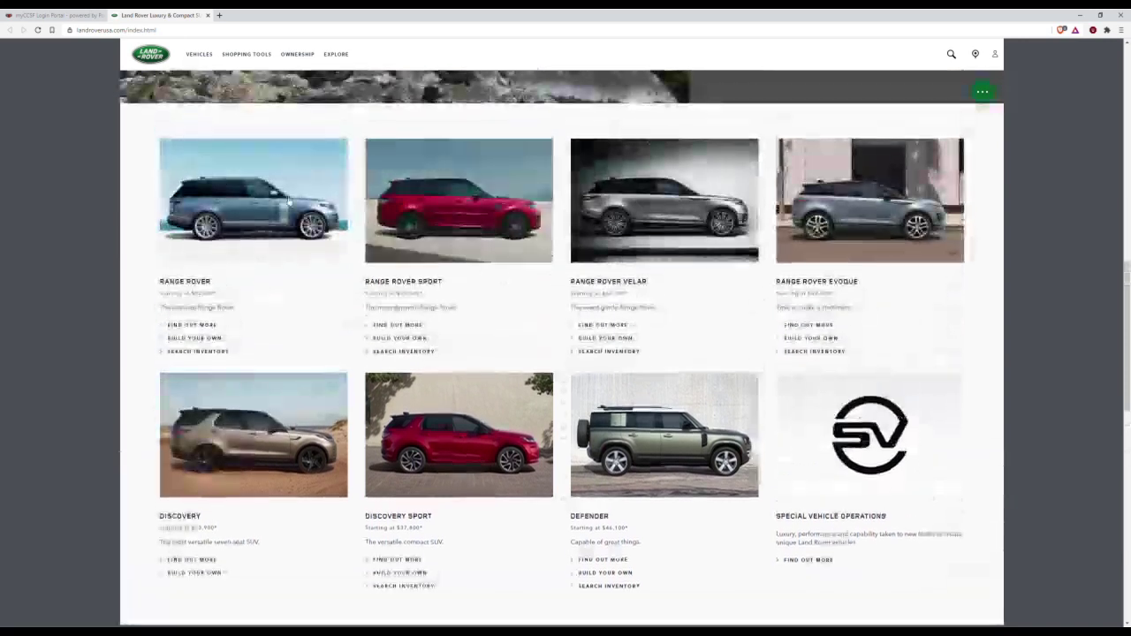
pyautogui.scroll(-1, 471, 277)
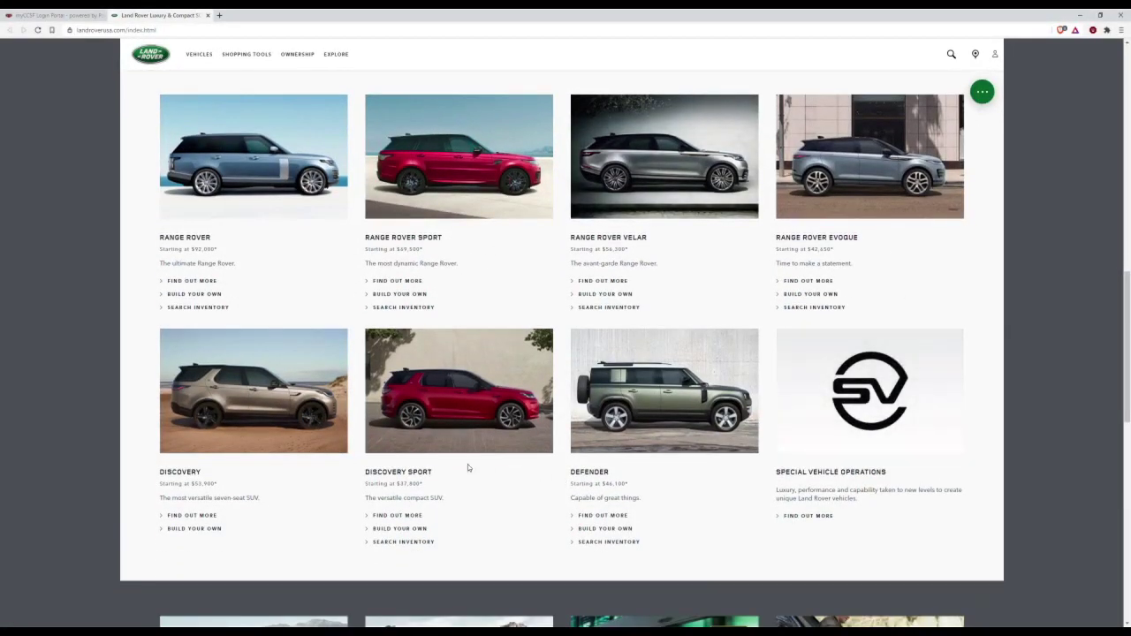
pyautogui.click(195, 295)
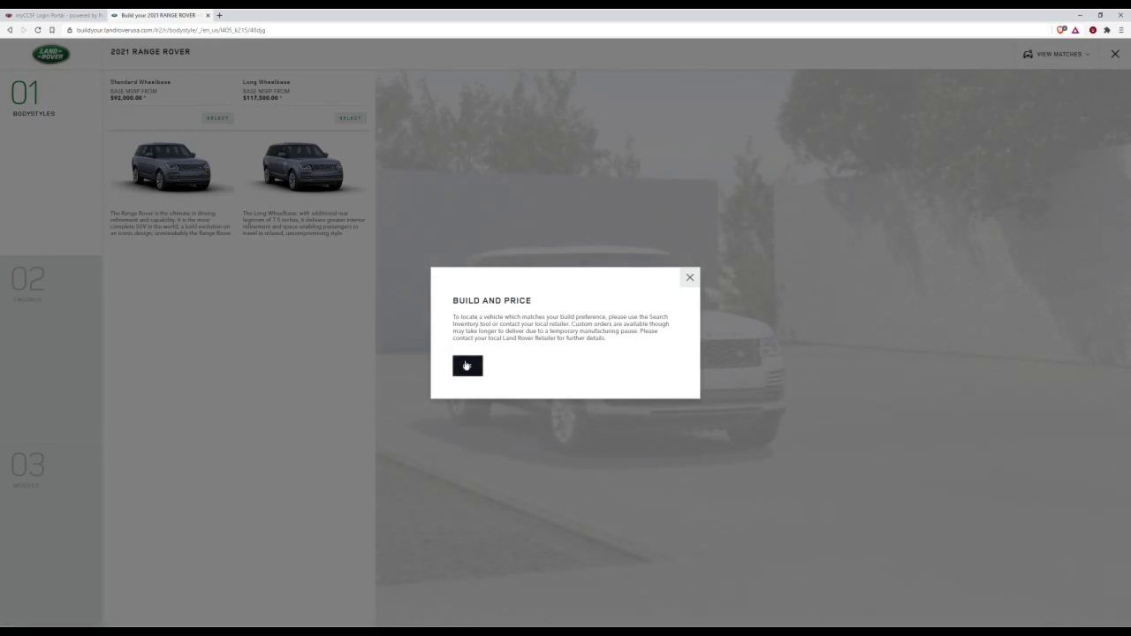
# Dismiss the notice and choose the Long Wheelbase body with the 5.0L P565 V8 engine
pyautogui.click(467, 365)
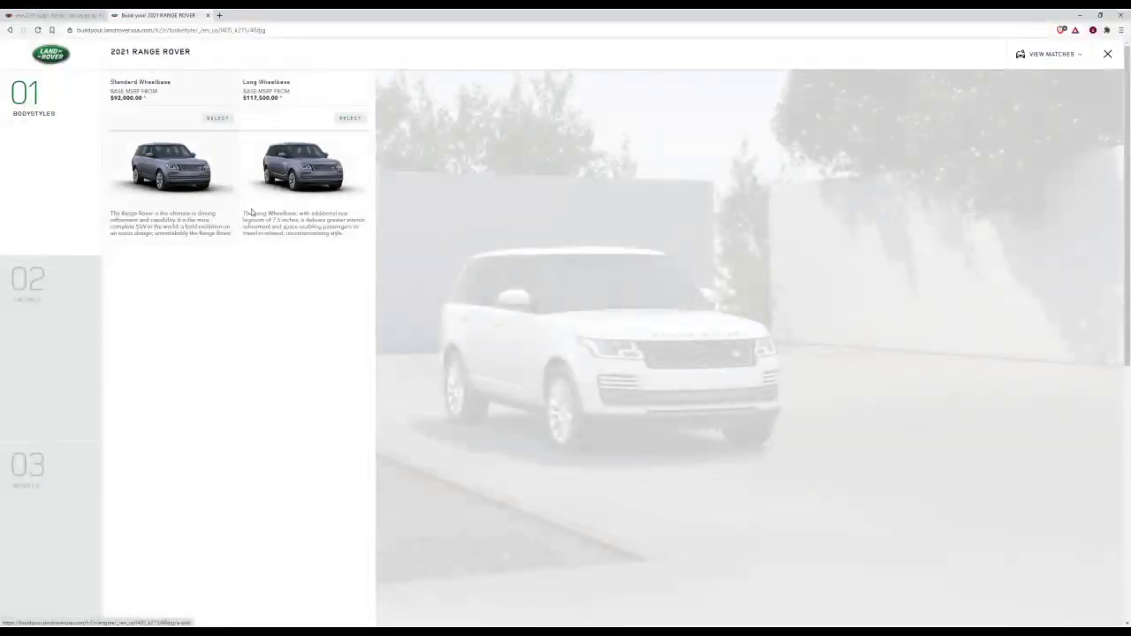
pyautogui.click(320, 166)
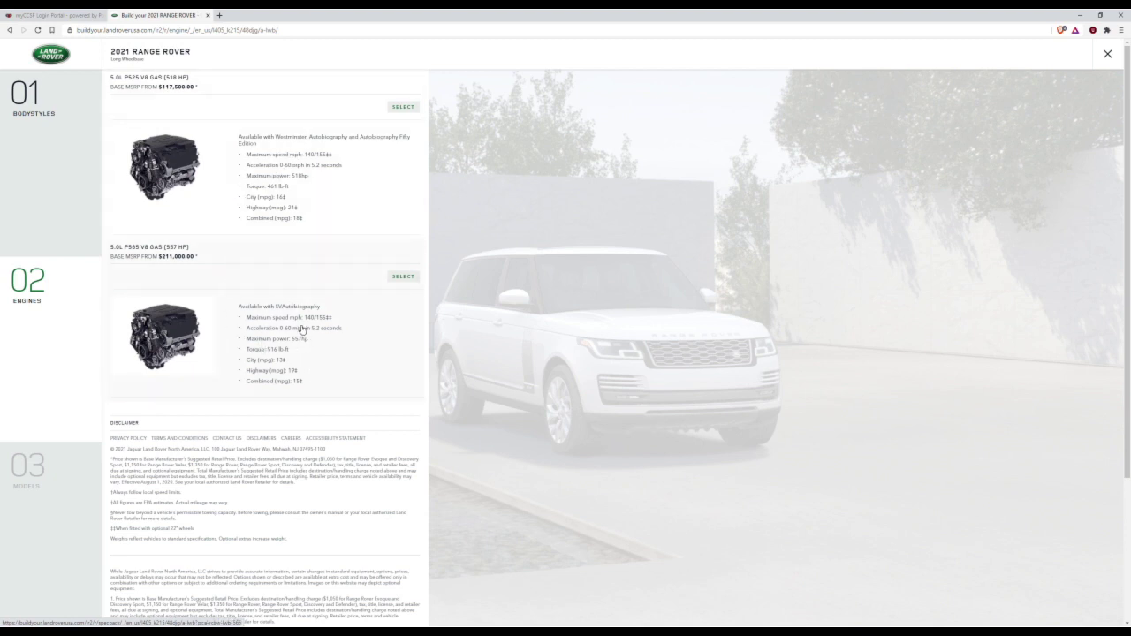
pyautogui.click(169, 340)
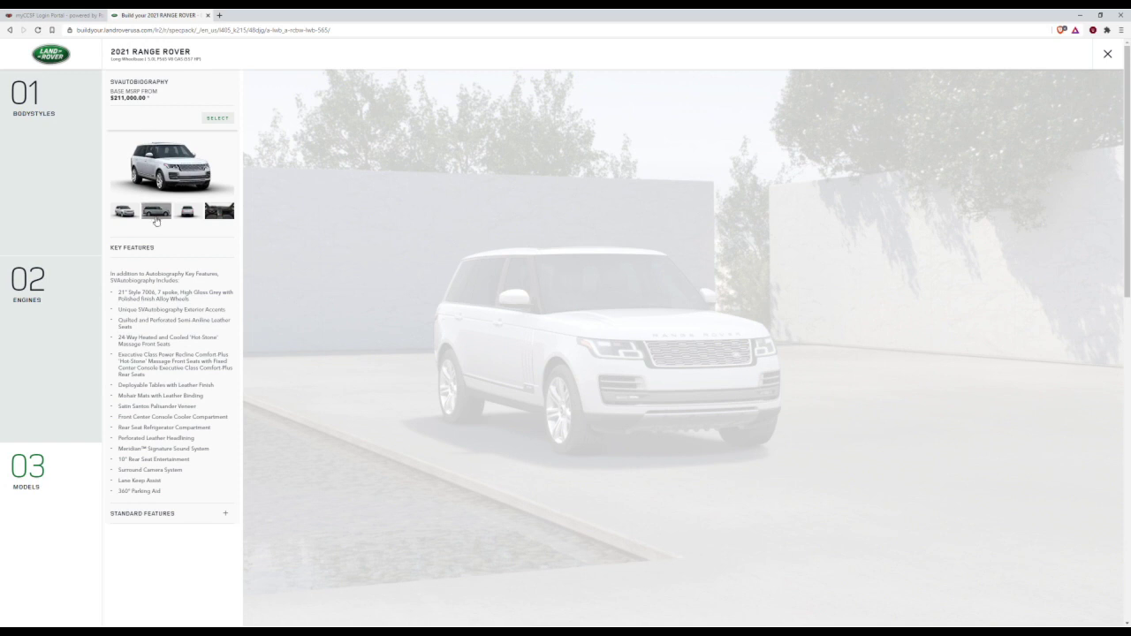
pyautogui.click(78, 222)
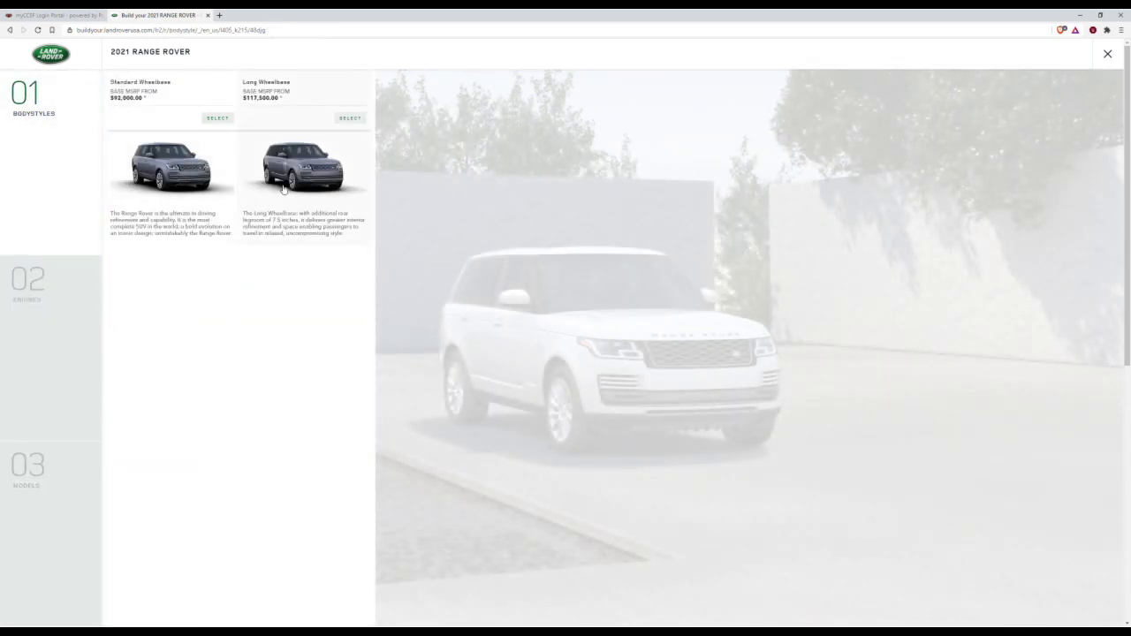
pyautogui.click(284, 188)
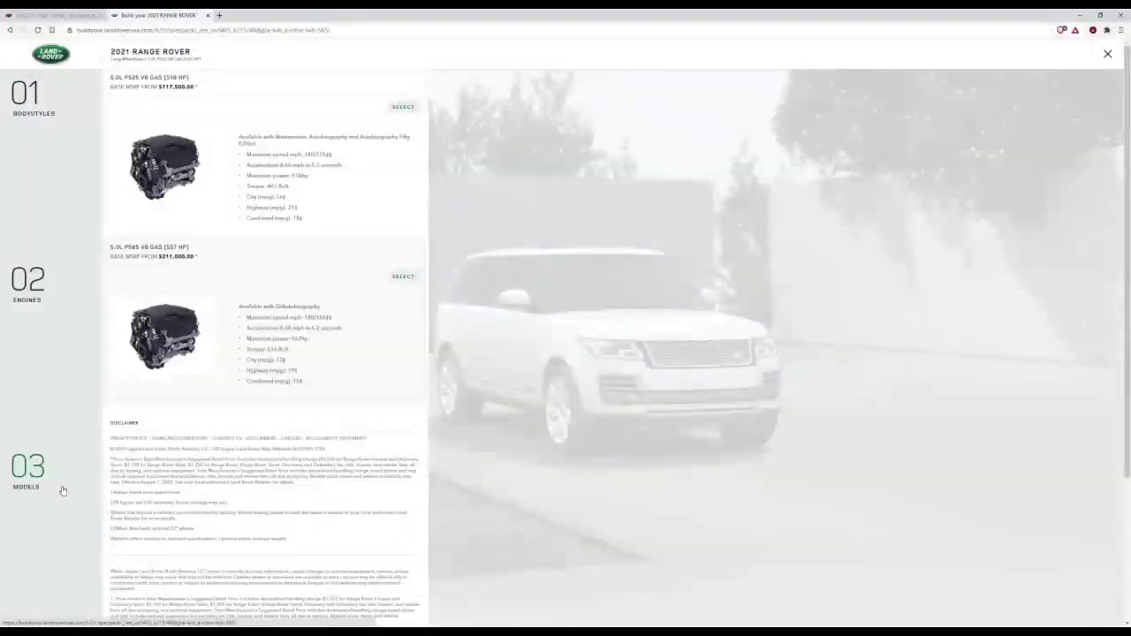
pyautogui.click(62, 490)
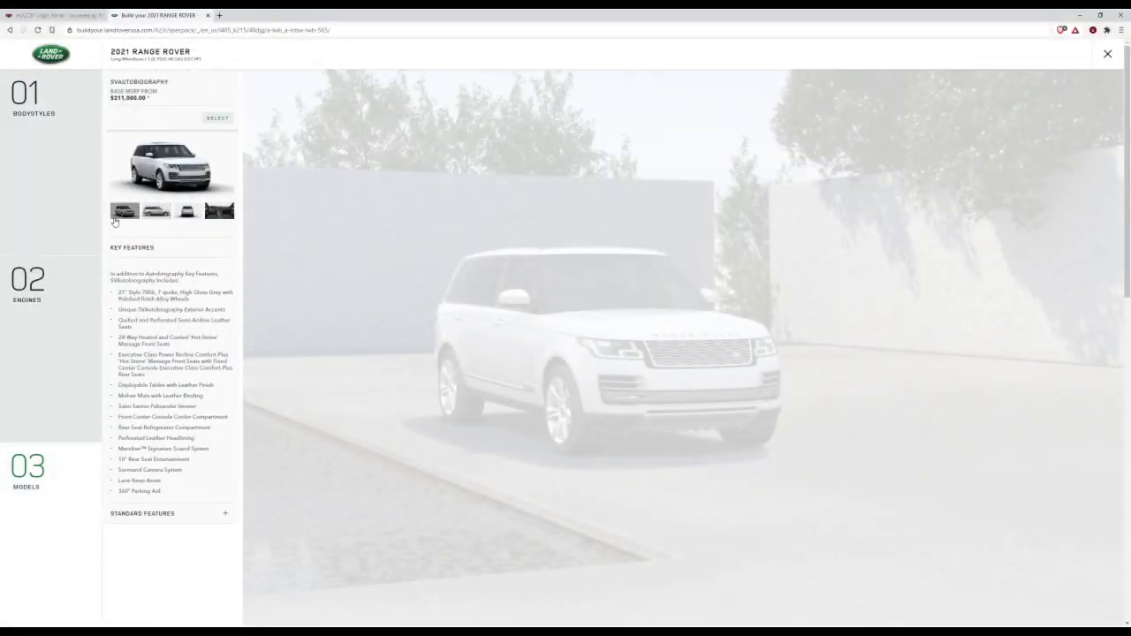
# Browse the SVAutobiography side, rear, interior and front views
pyautogui.scroll(-5, 168, 283)
pyautogui.scroll(2, 189, 350)
pyautogui.scroll(-5, 195, 336)
pyautogui.scroll(15, 195, 314)
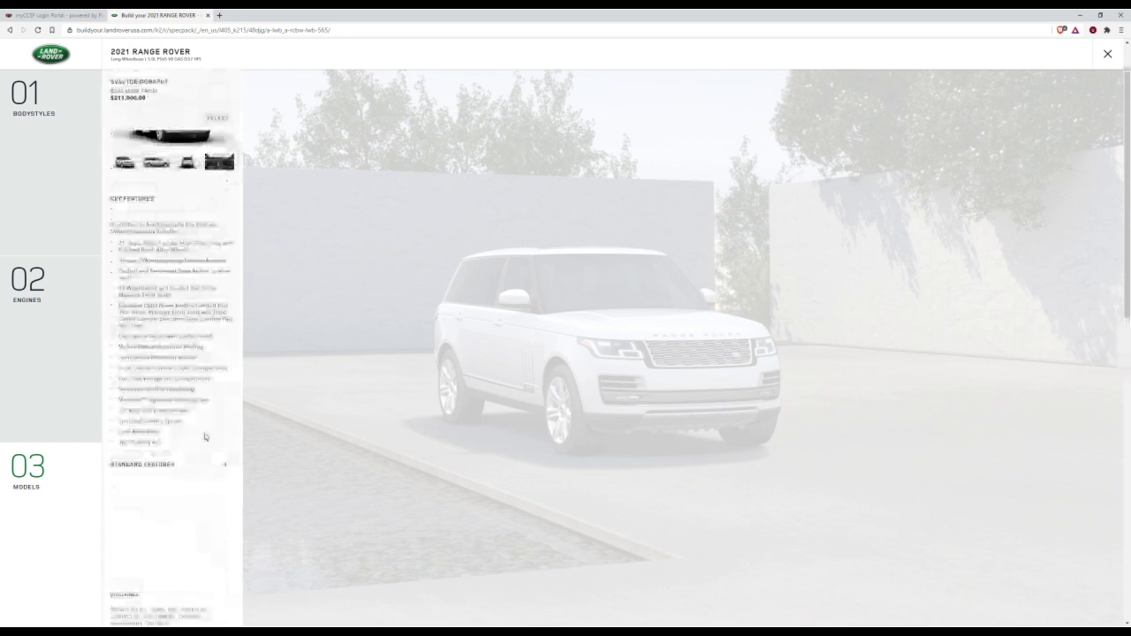
pyautogui.scroll(2, 228, 469)
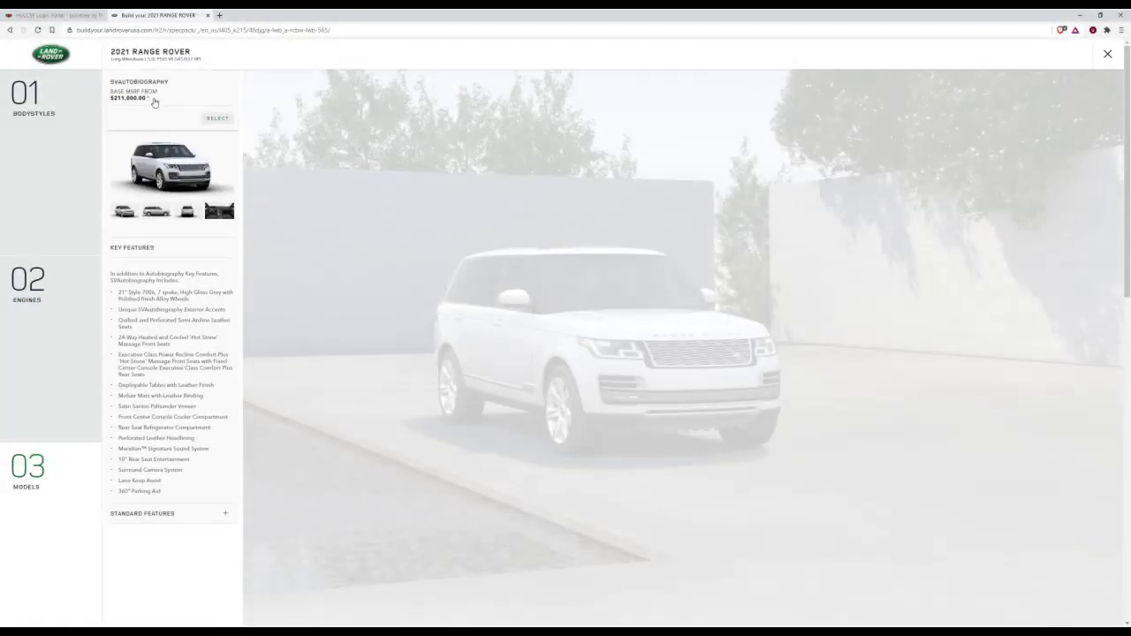
pyautogui.click(156, 210)
pyautogui.click(185, 212)
pyautogui.click(220, 210)
pyautogui.click(147, 214)
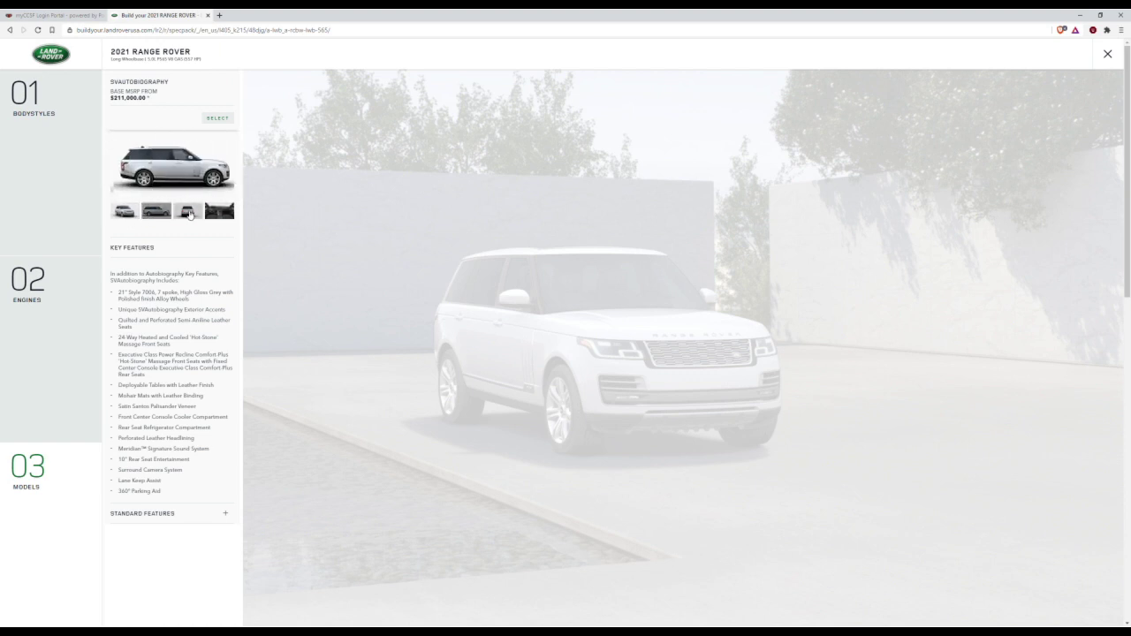
pyautogui.click(186, 212)
# Review the SVAutobiography standard features, then select the SVAutobiography model at $211,000
pyautogui.scroll(-2, 210, 387)
pyautogui.click(210, 386)
pyautogui.scroll(-3, 214, 376)
pyautogui.scroll(4, 224, 257)
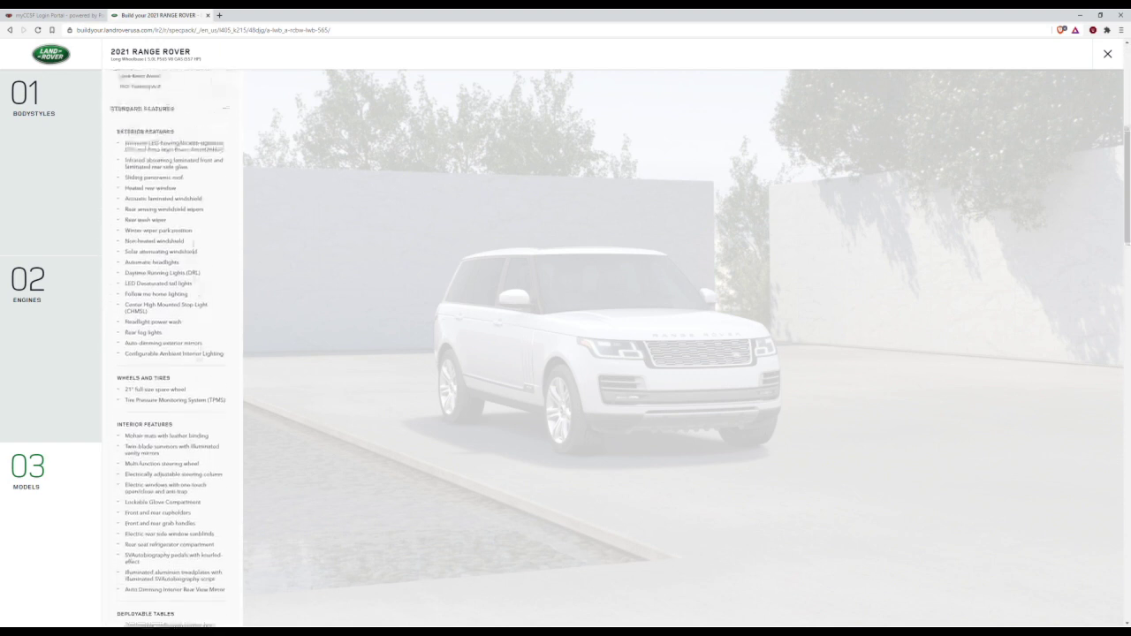
pyautogui.click(224, 258)
pyautogui.scroll(5, 209, 158)
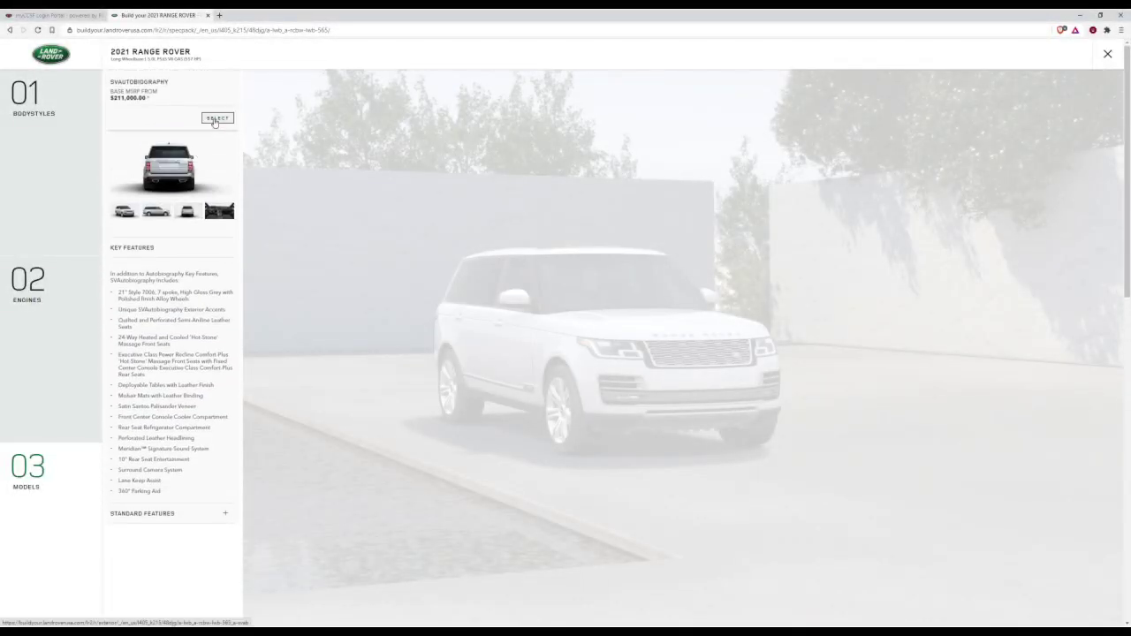
pyautogui.click(217, 119)
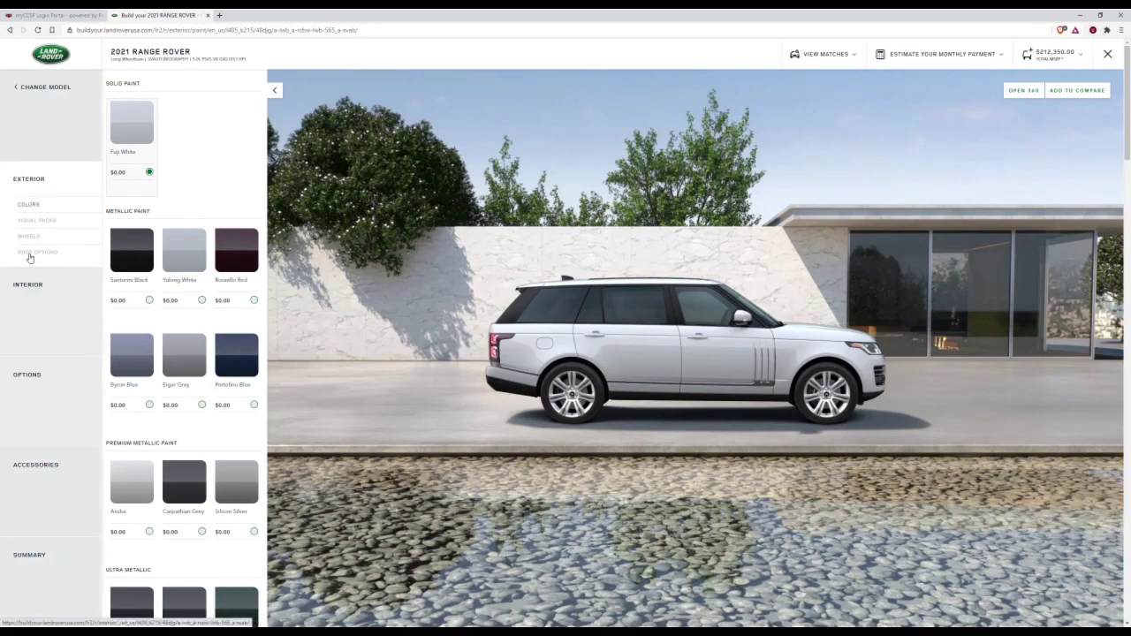
# Try Santorini Black, Yulong White, Rosello Red, British Racing Green, Madagascar Orange and Spectral paints
pyautogui.click(132, 253)
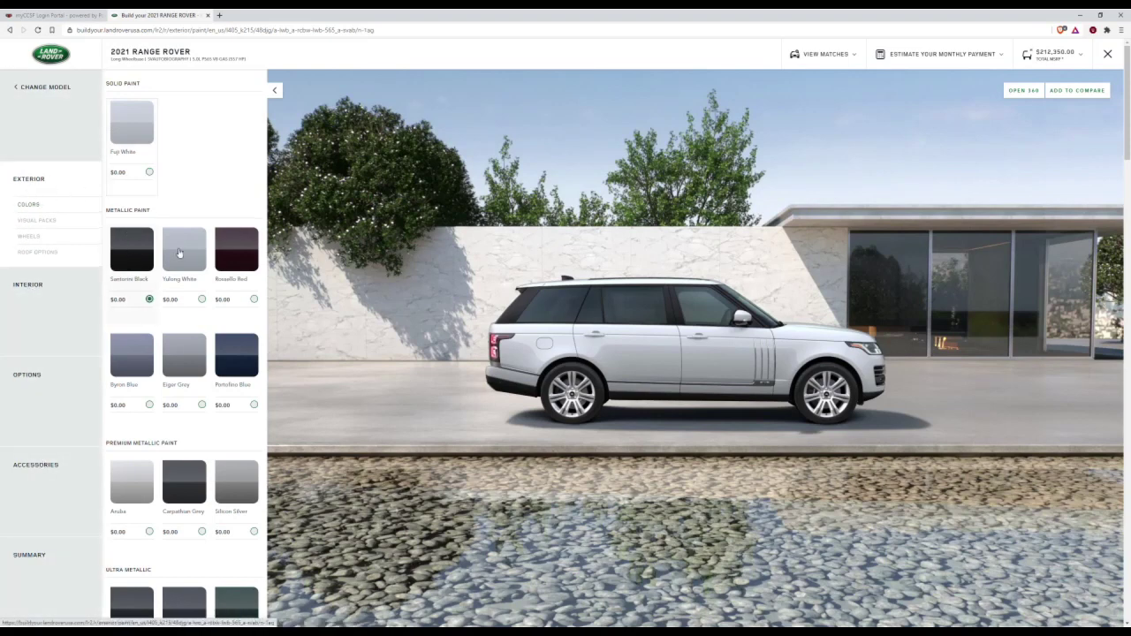
pyautogui.click(190, 251)
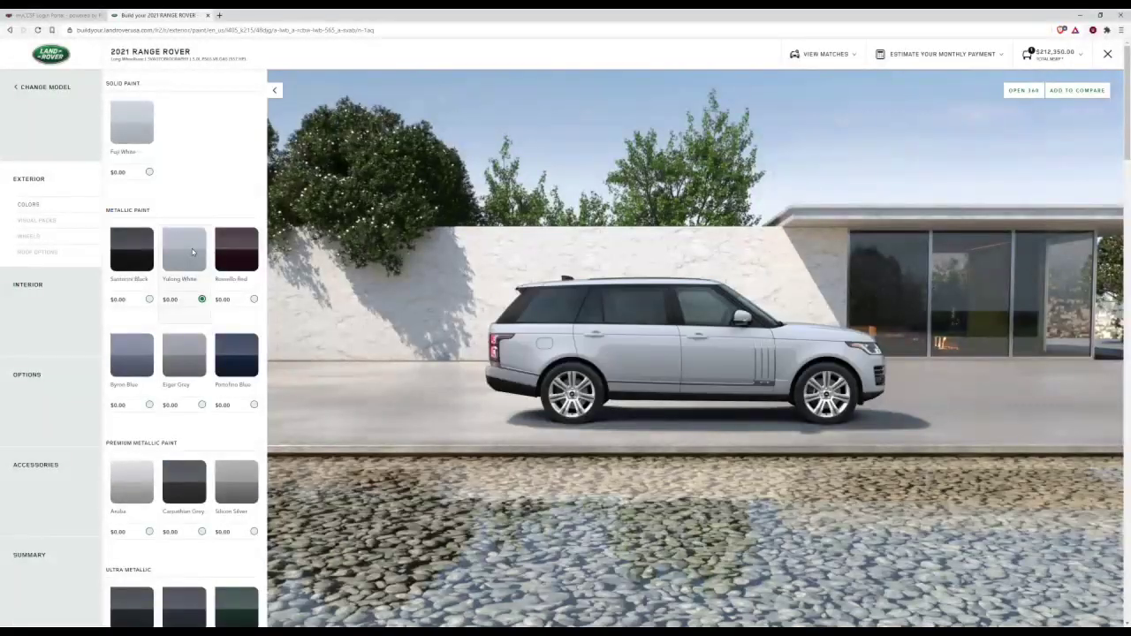
pyautogui.click(235, 253)
pyautogui.scroll(-1, 232, 263)
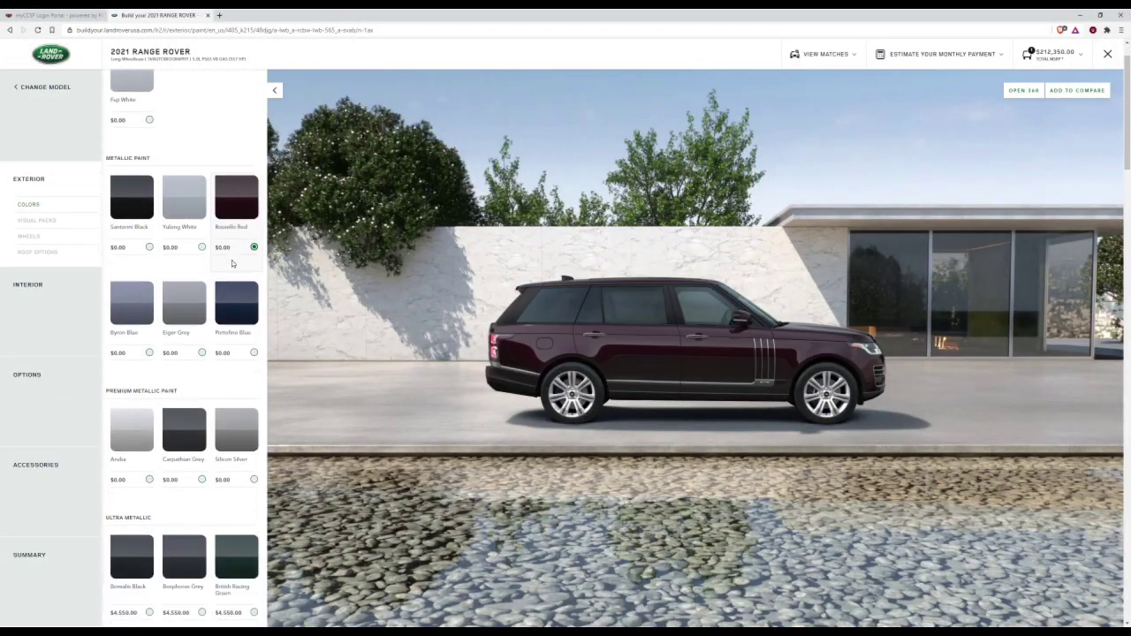
pyautogui.scroll(-3, 233, 265)
pyautogui.click(230, 341)
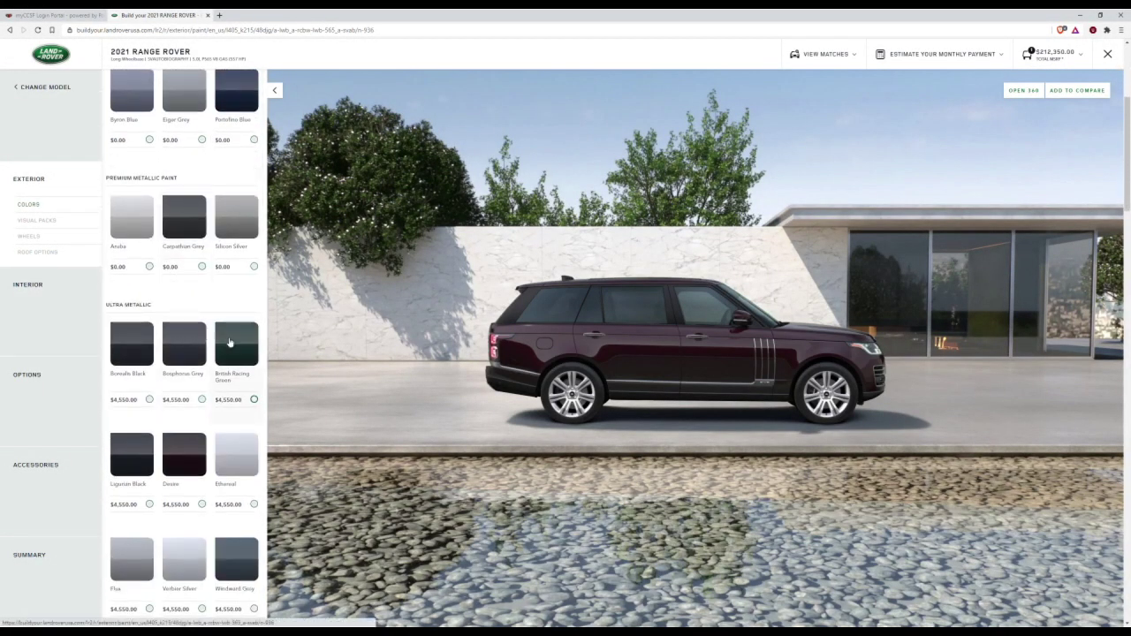
pyautogui.scroll(-3, 232, 354)
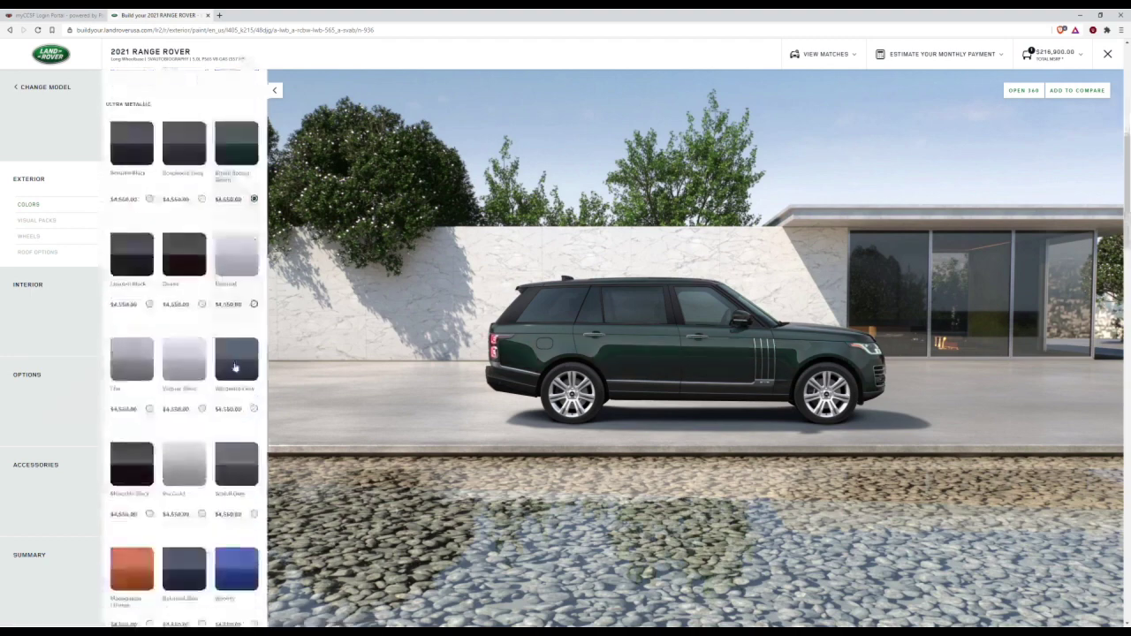
pyautogui.scroll(-1, 234, 372)
pyautogui.scroll(1, 124, 460)
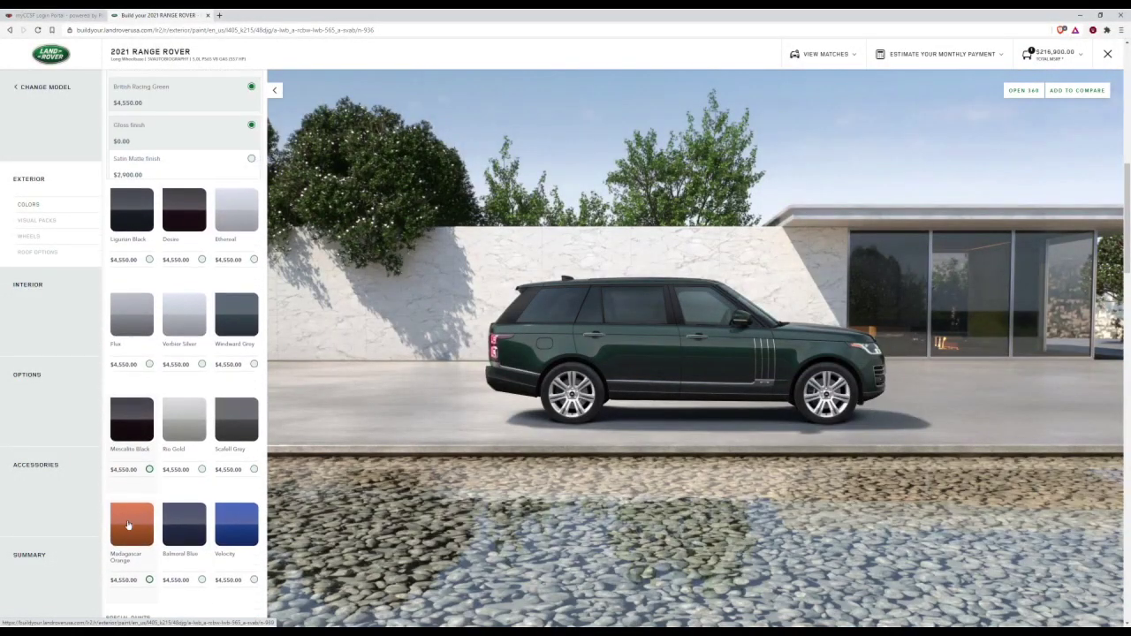
pyautogui.click(127, 525)
pyautogui.scroll(-1, 129, 530)
pyautogui.scroll(-1, 202, 427)
pyautogui.click(189, 535)
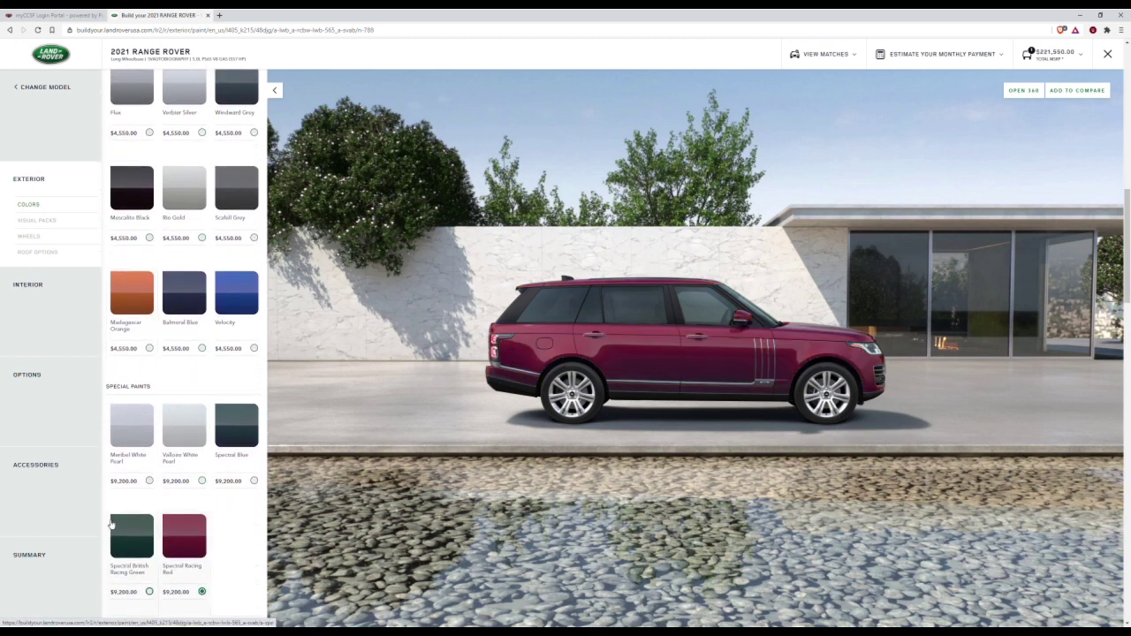
pyautogui.click(124, 526)
# Apply the two-tone Madagascar Orange paint ($18,850) and scroll down to Next Step
pyautogui.scroll(-2, 128, 495)
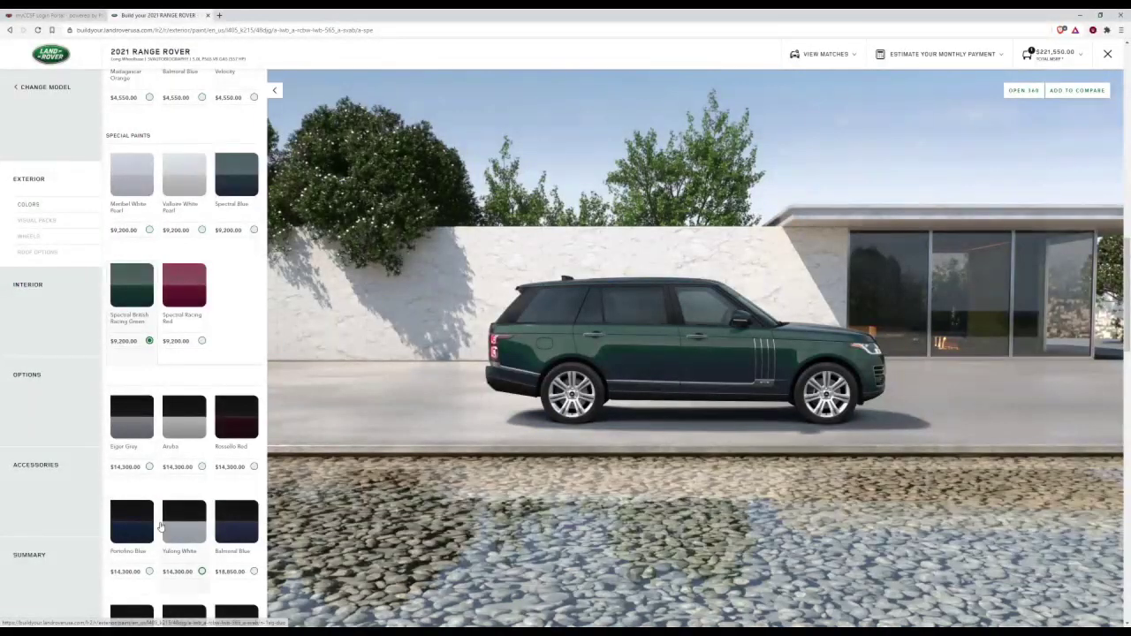
pyautogui.scroll(-3, 162, 454)
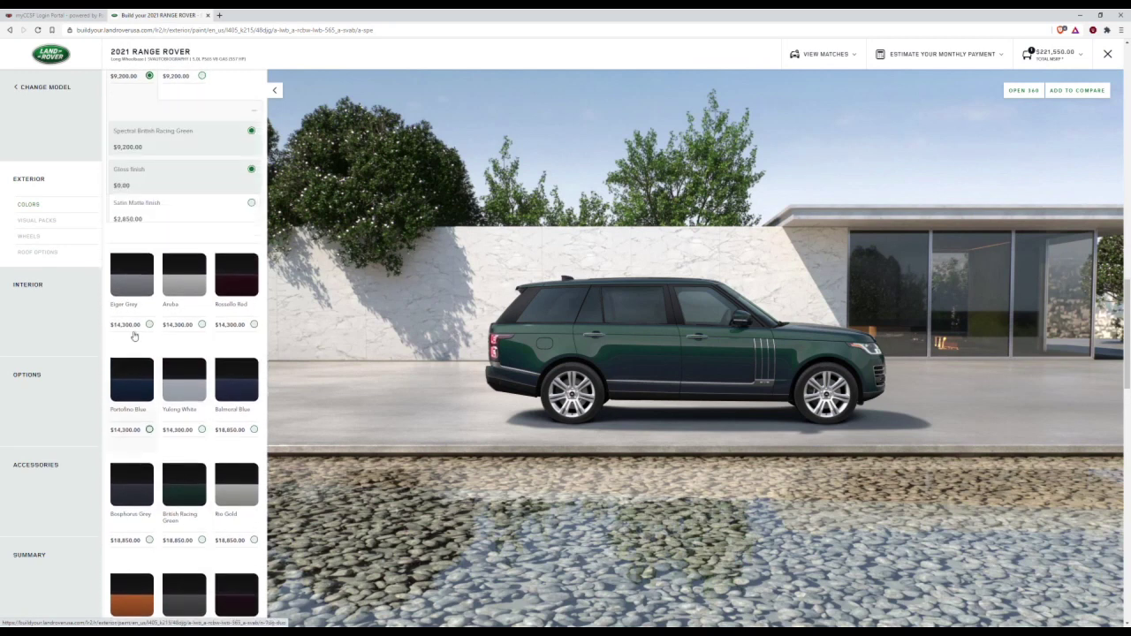
pyautogui.scroll(3, 128, 315)
pyautogui.scroll(-8, 159, 340)
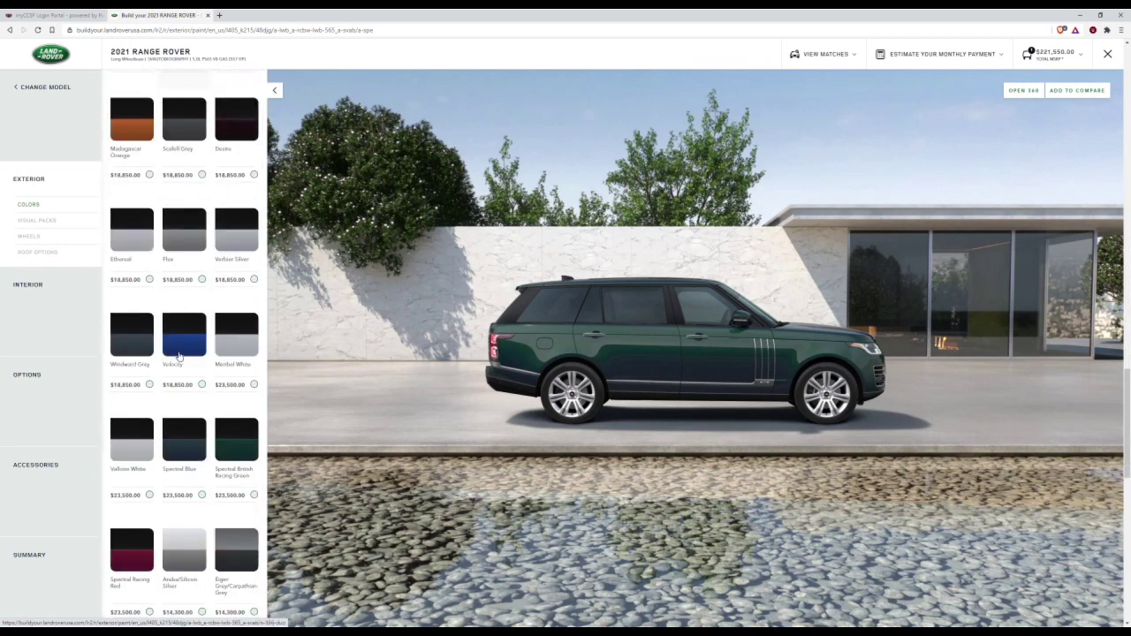
pyautogui.scroll(-4, 179, 357)
pyautogui.scroll(6, 134, 329)
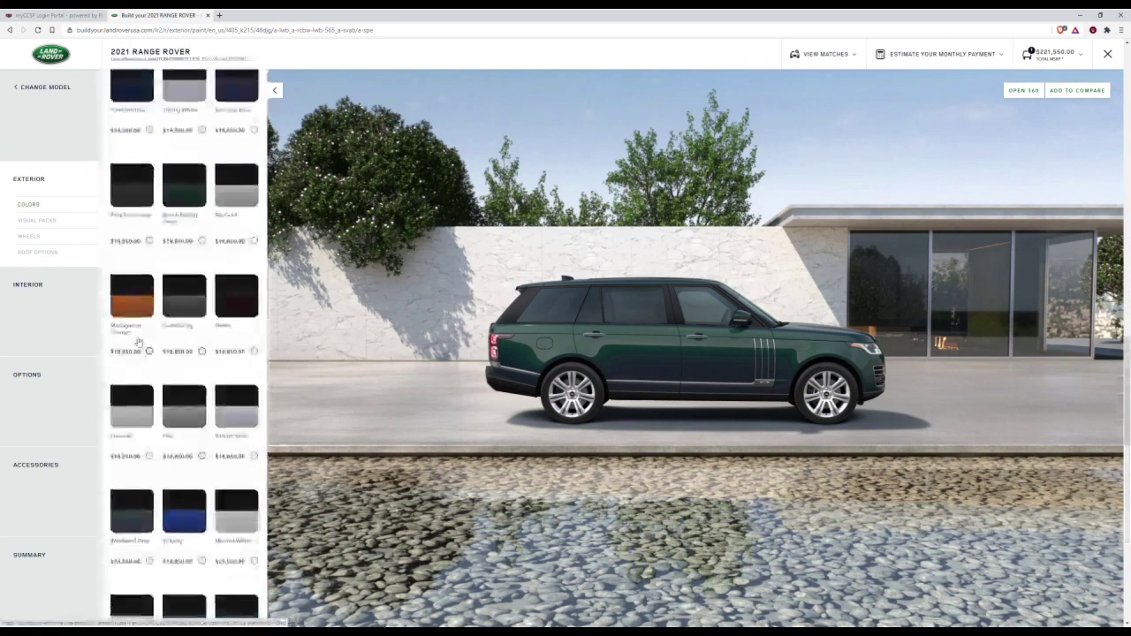
pyautogui.click(134, 329)
pyautogui.scroll(-2, 159, 353)
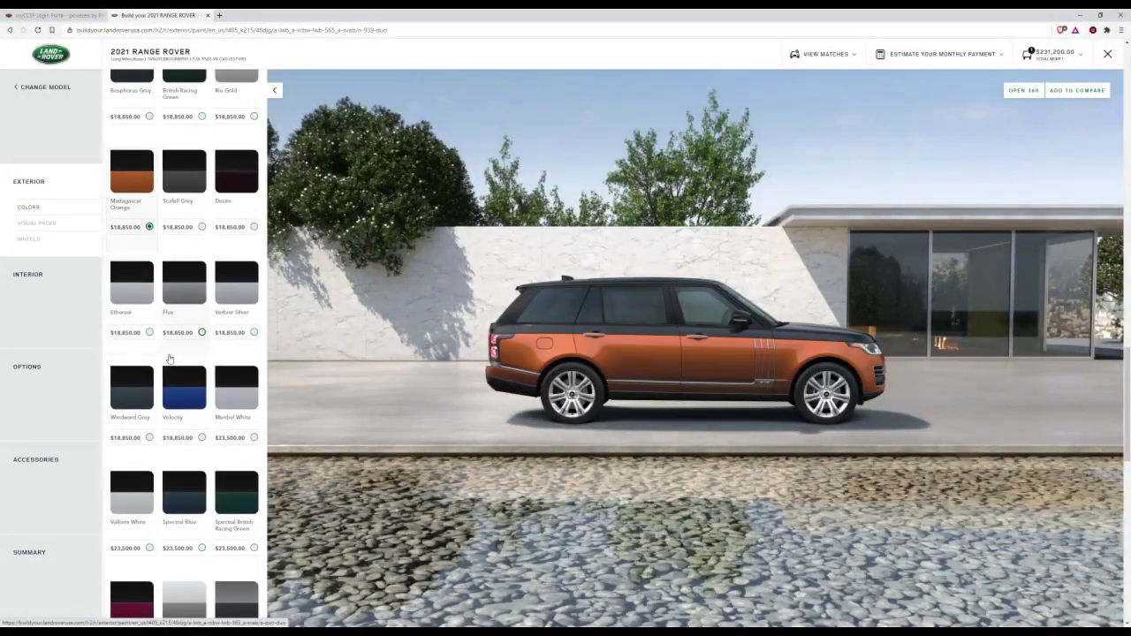
pyautogui.scroll(10, 177, 377)
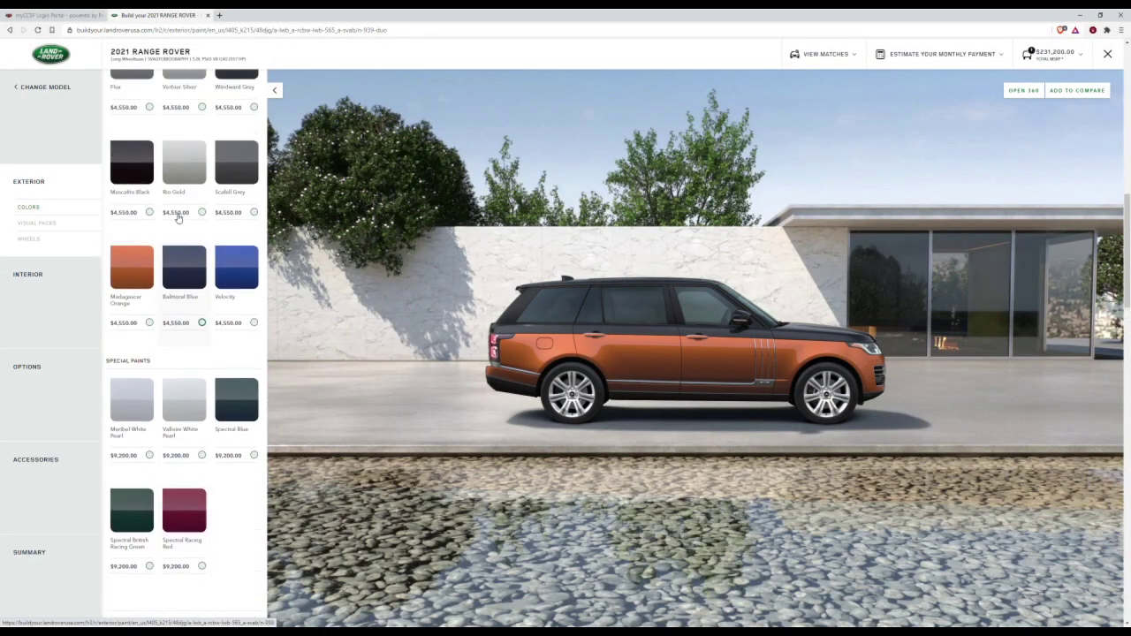
pyautogui.scroll(-10, 179, 239)
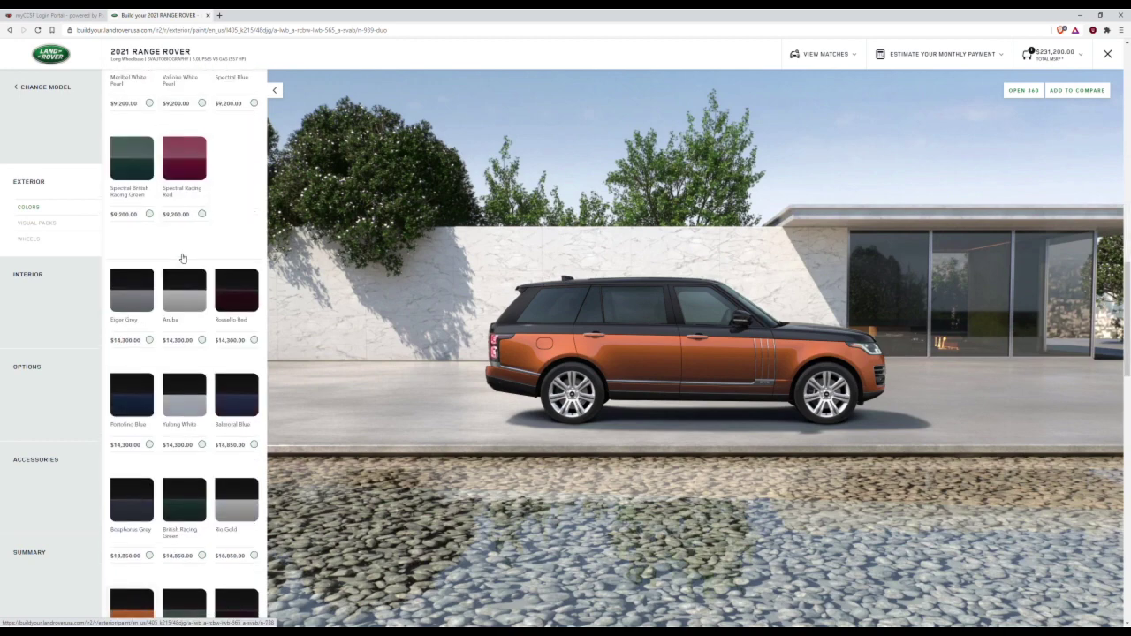
pyautogui.scroll(-10, 182, 259)
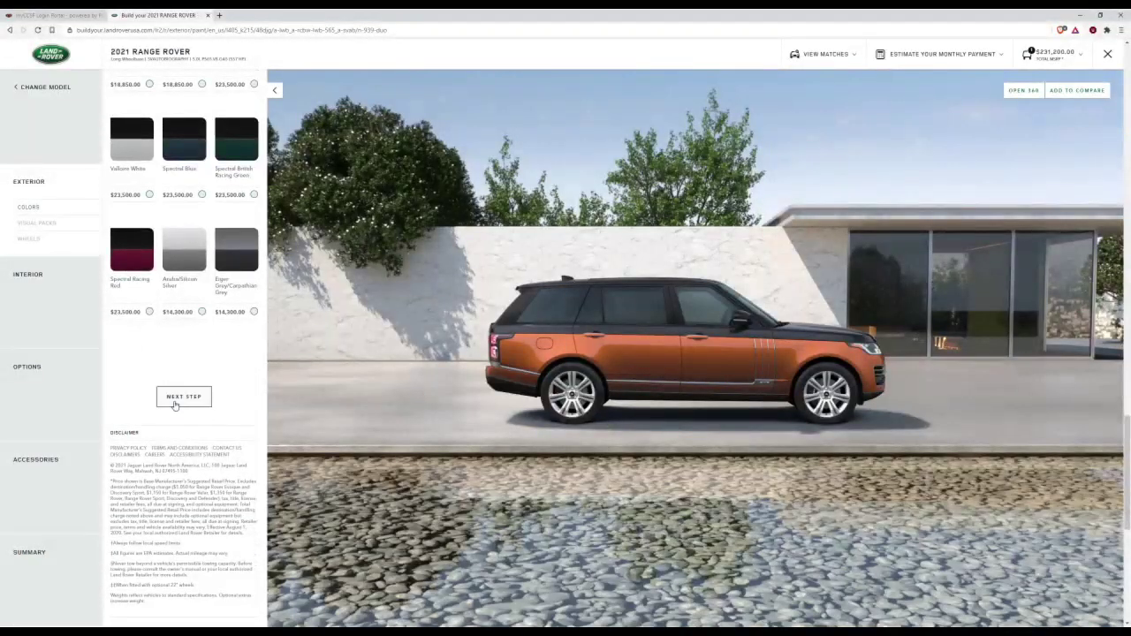
# Choose the Atlas side vent graphic with chrome inserts in the exterior visual packs
pyautogui.click(175, 400)
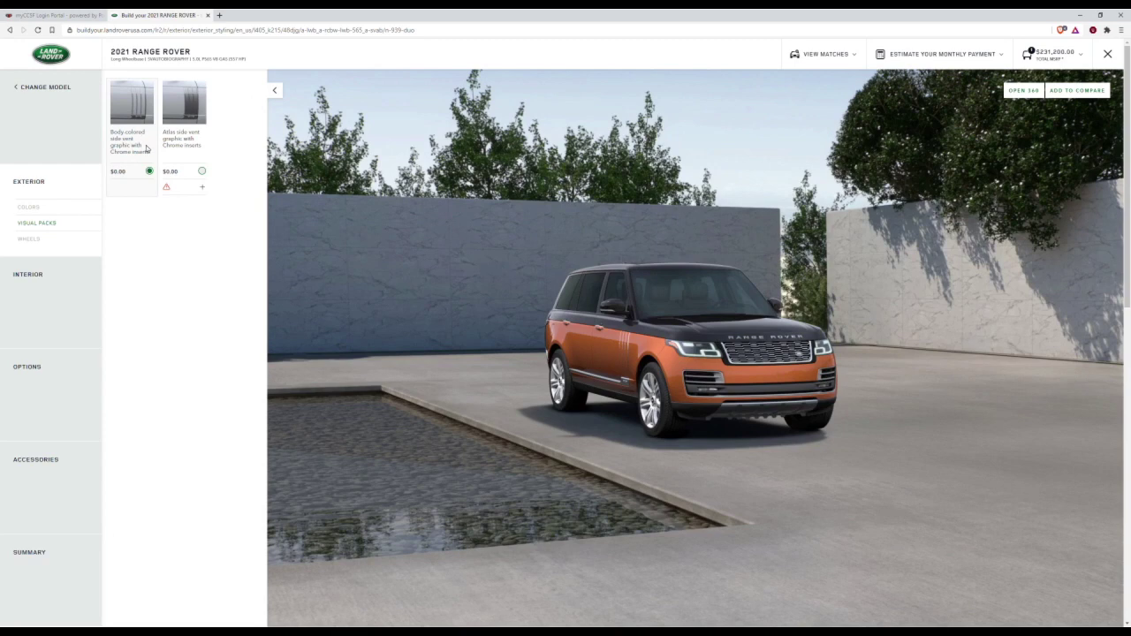
pyautogui.click(184, 152)
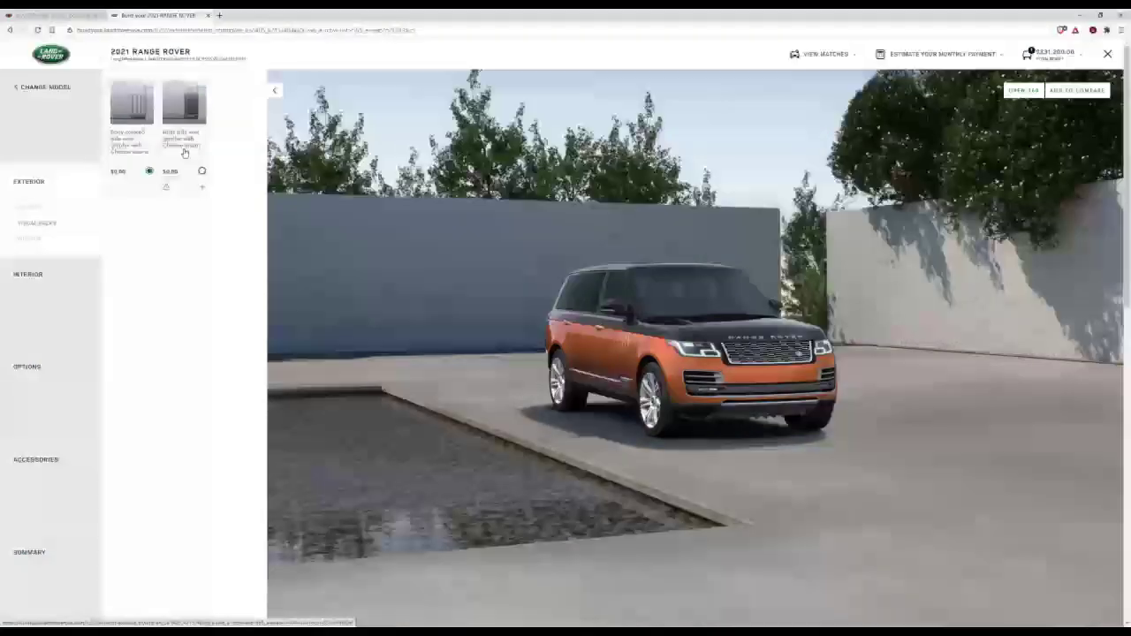
pyautogui.click(147, 170)
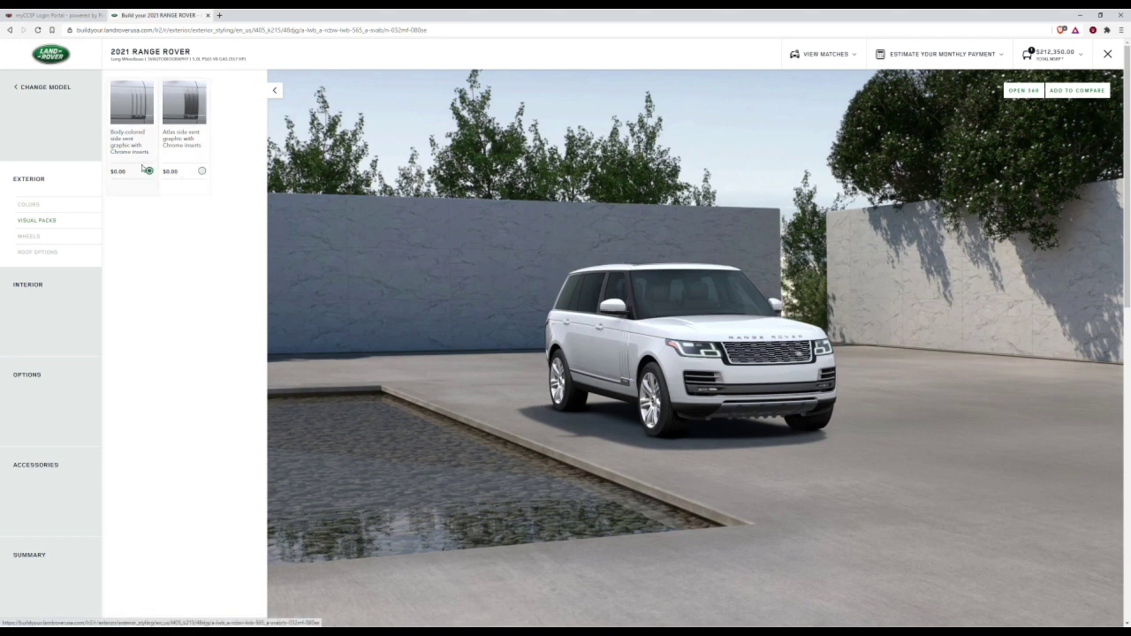
pyautogui.click(185, 170)
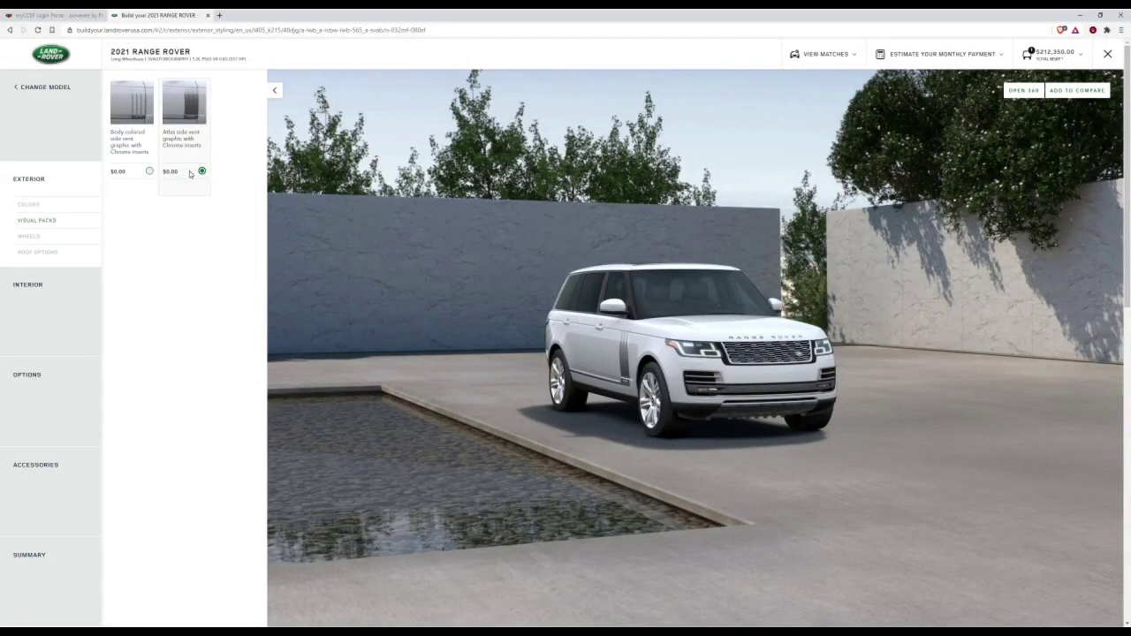
# Set the paint back to Madagascar Orange
pyautogui.click(38, 236)
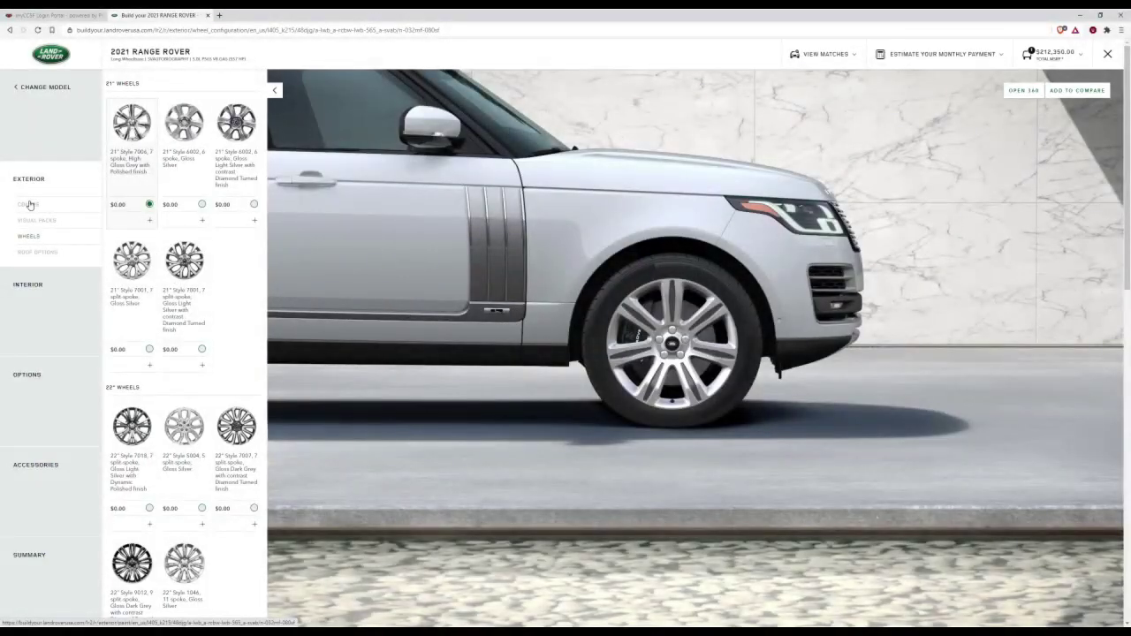
pyautogui.click(29, 204)
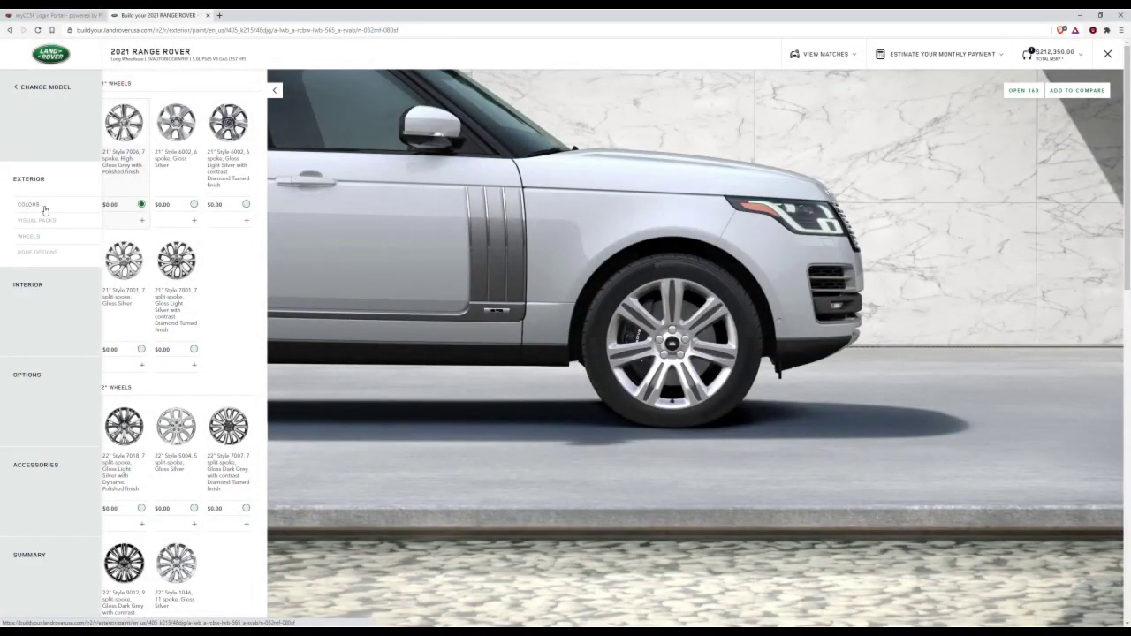
pyautogui.scroll(-3, 177, 337)
pyautogui.scroll(3, 179, 371)
pyautogui.scroll(-3, 174, 447)
pyautogui.scroll(-3, 173, 452)
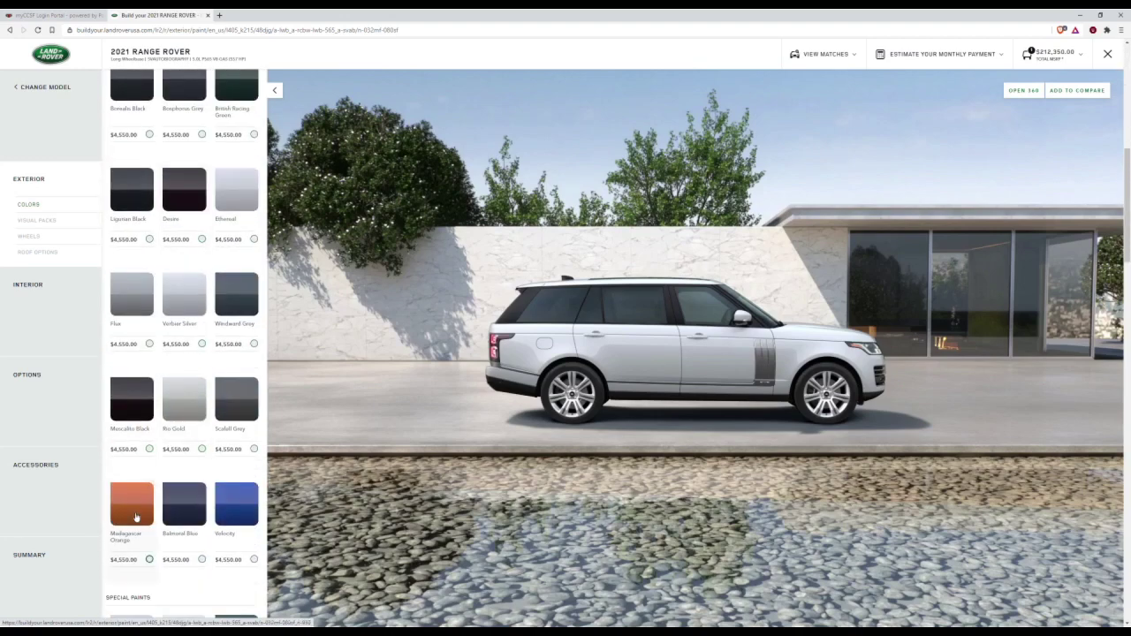
pyautogui.click(135, 517)
pyautogui.scroll(-3, 88, 300)
# Fit the 22" Style 1046 11-spoke Gloss Silver wheels after trying Style 9012
pyautogui.click(33, 239)
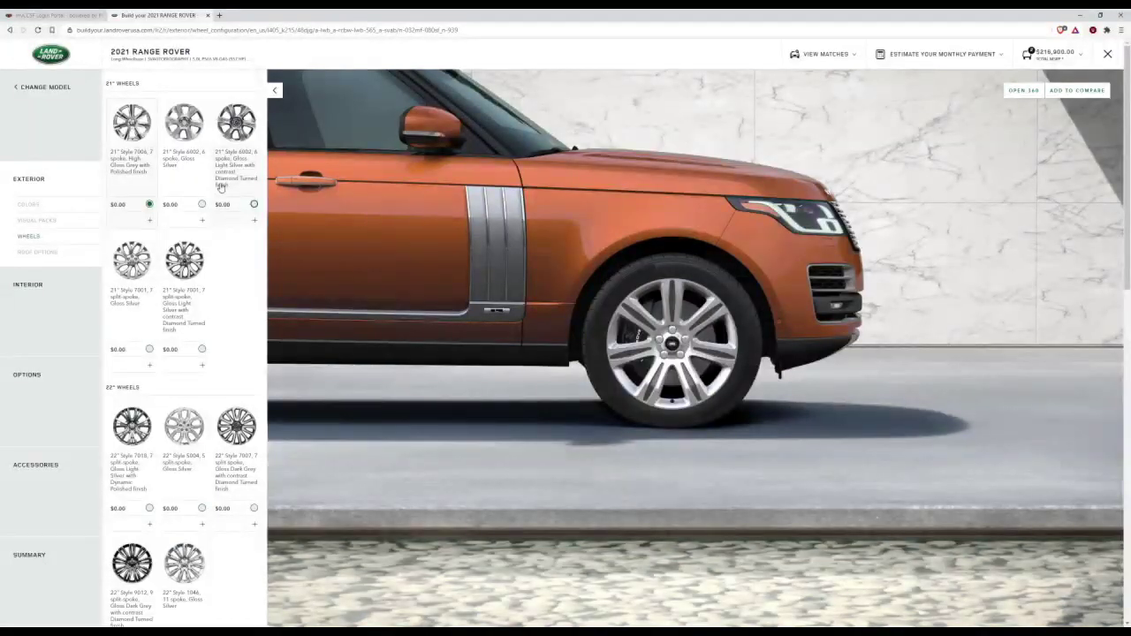
pyautogui.click(46, 220)
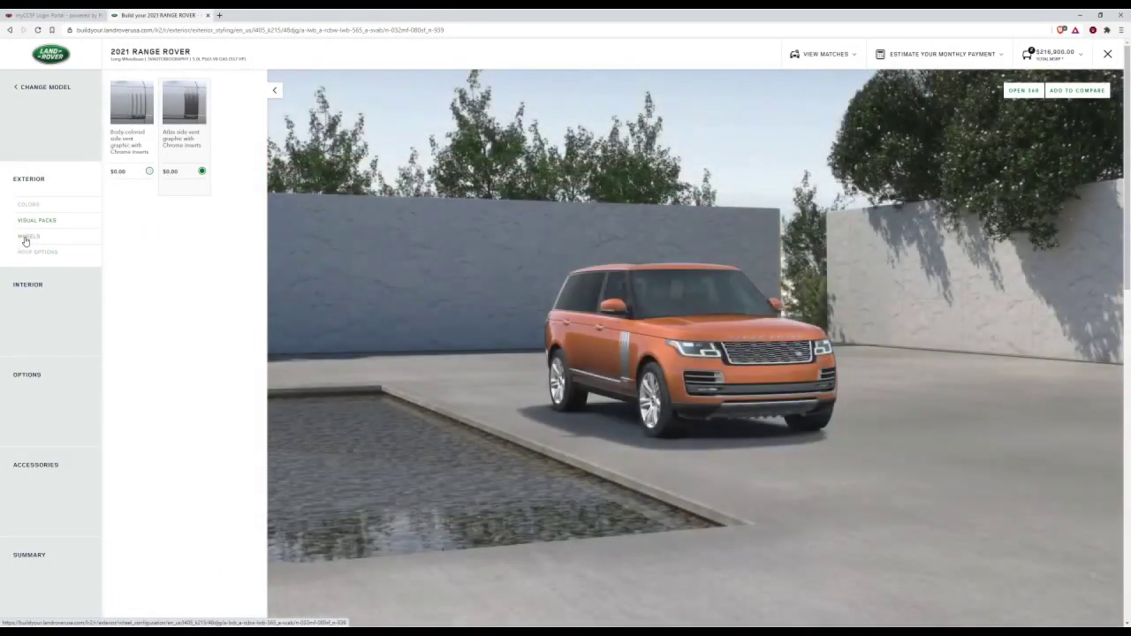
pyautogui.click(26, 237)
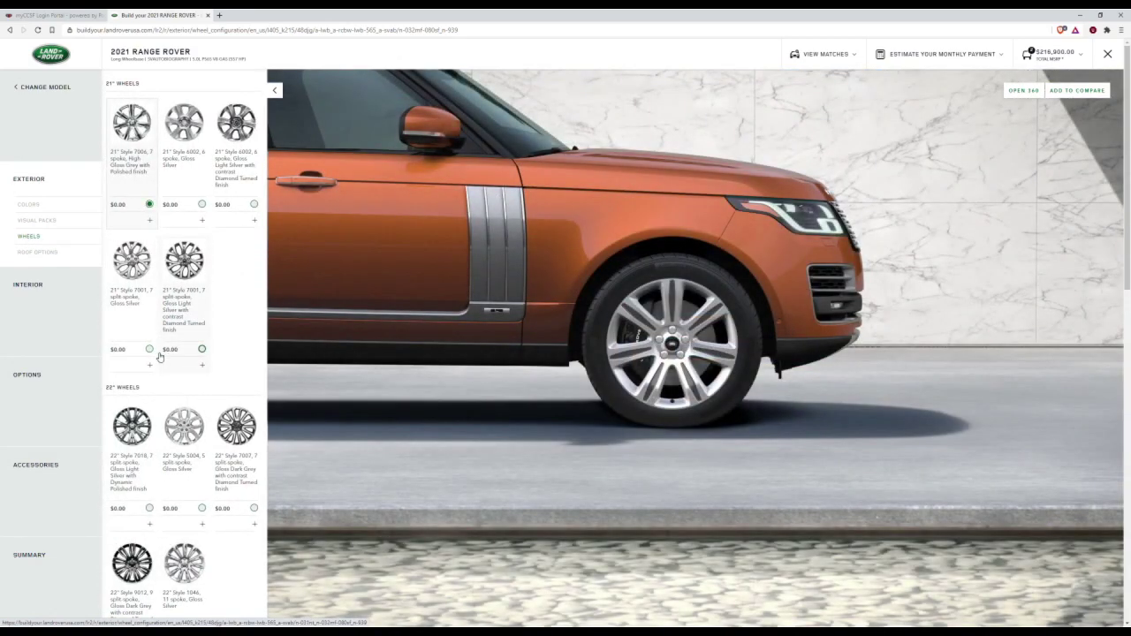
pyautogui.scroll(-3, 159, 357)
pyautogui.click(137, 390)
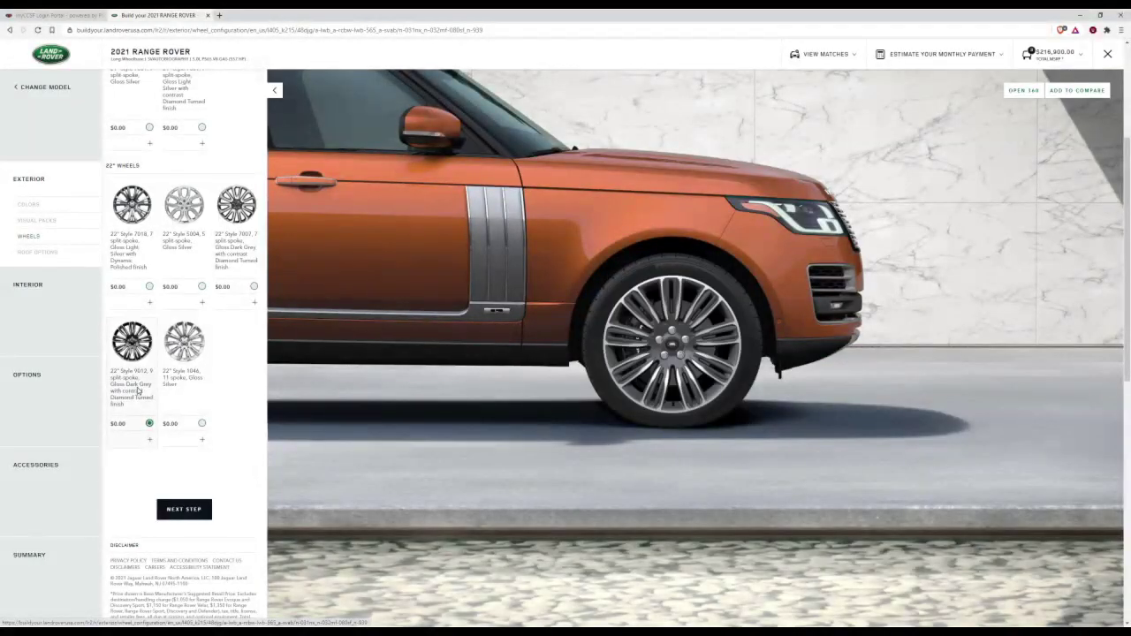
pyautogui.click(179, 375)
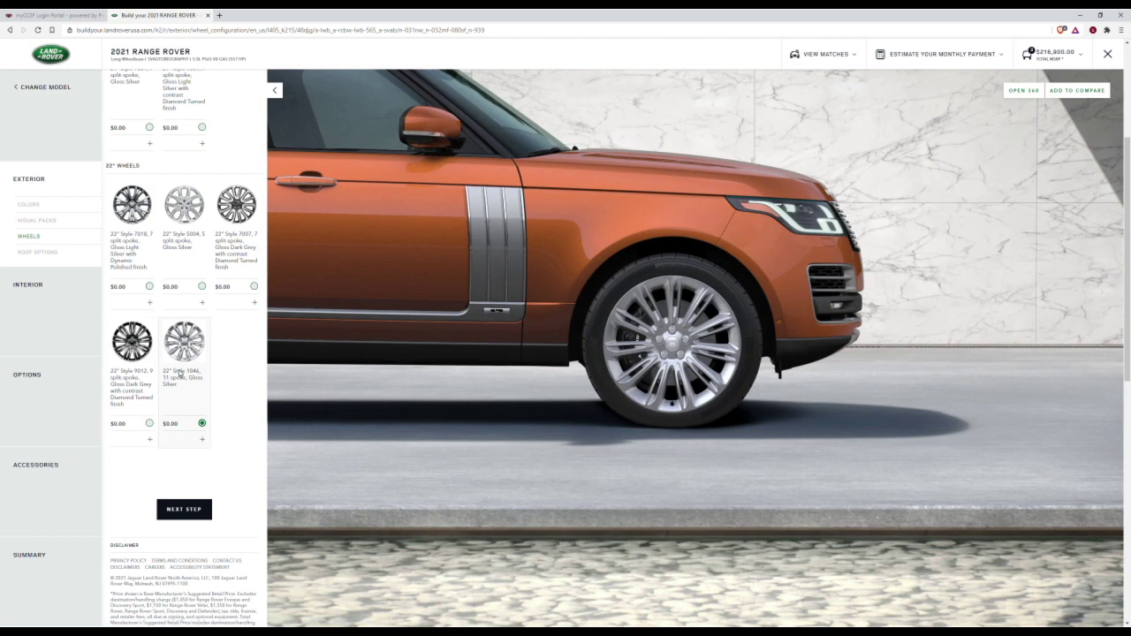
pyautogui.scroll(3, 196, 507)
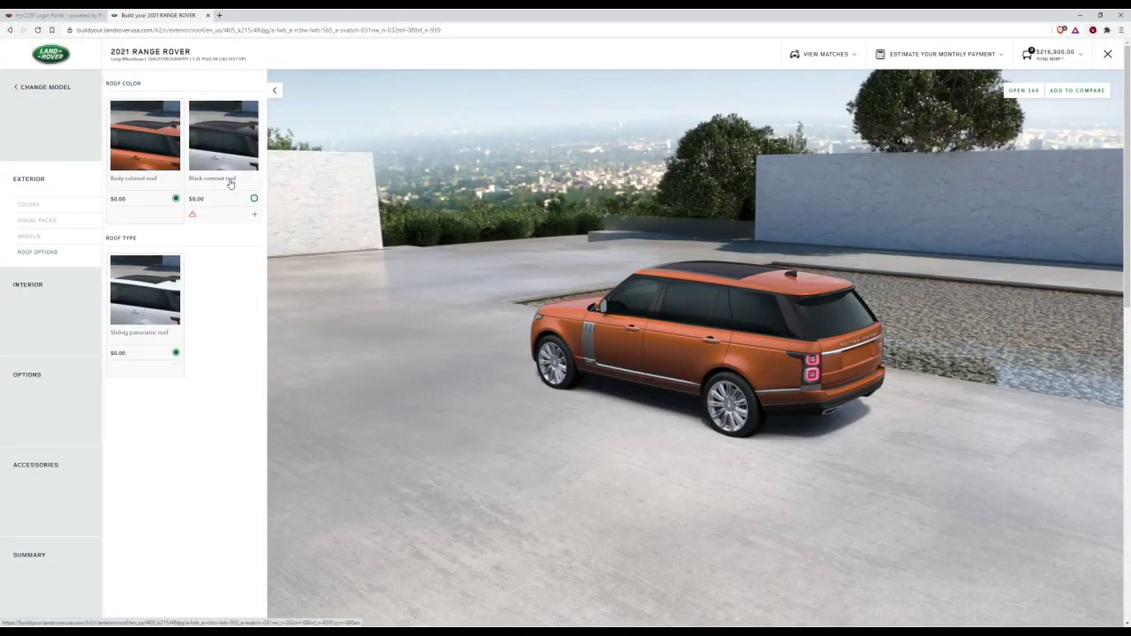
# Check the Black contrast roof cost note, then select the Black contrast roof at $0.00
pyautogui.click(194, 218)
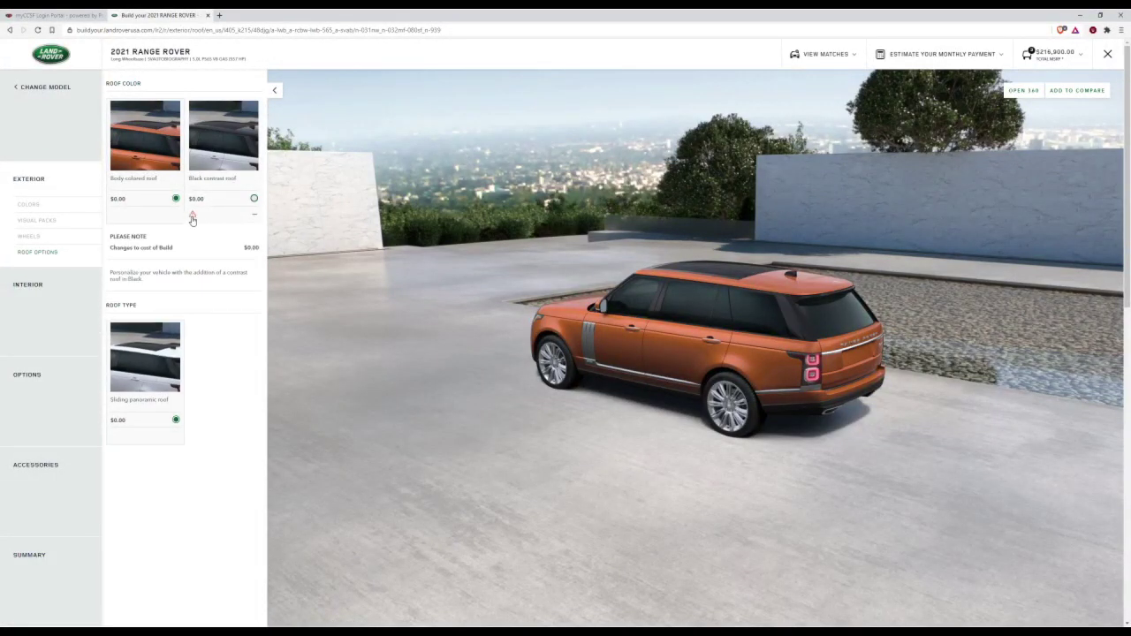
pyautogui.click(194, 216)
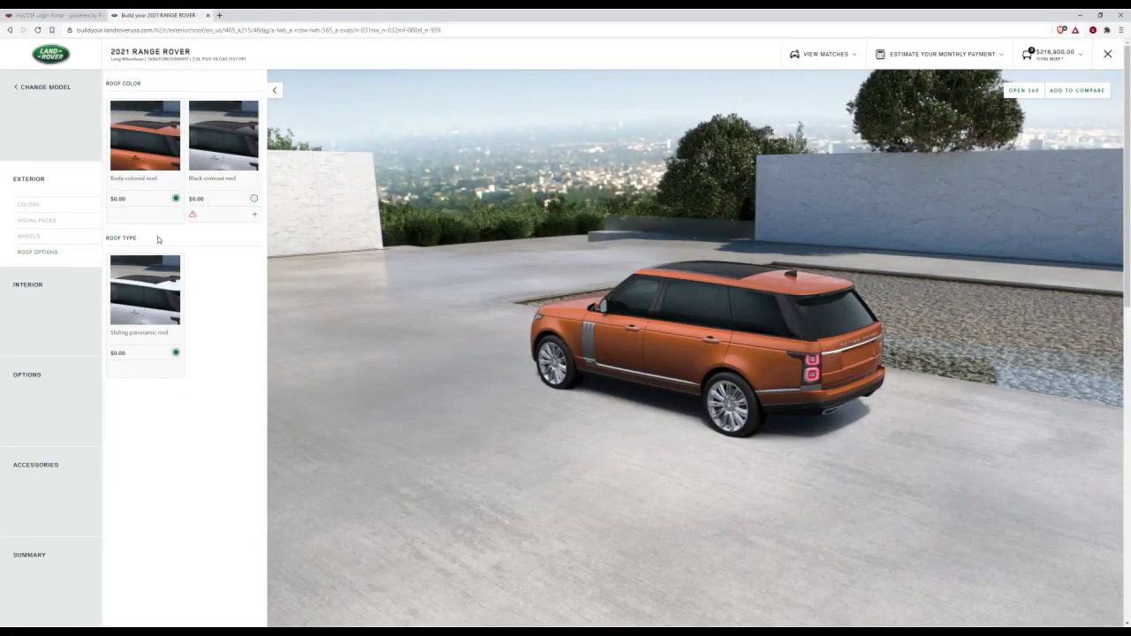
pyautogui.click(236, 198)
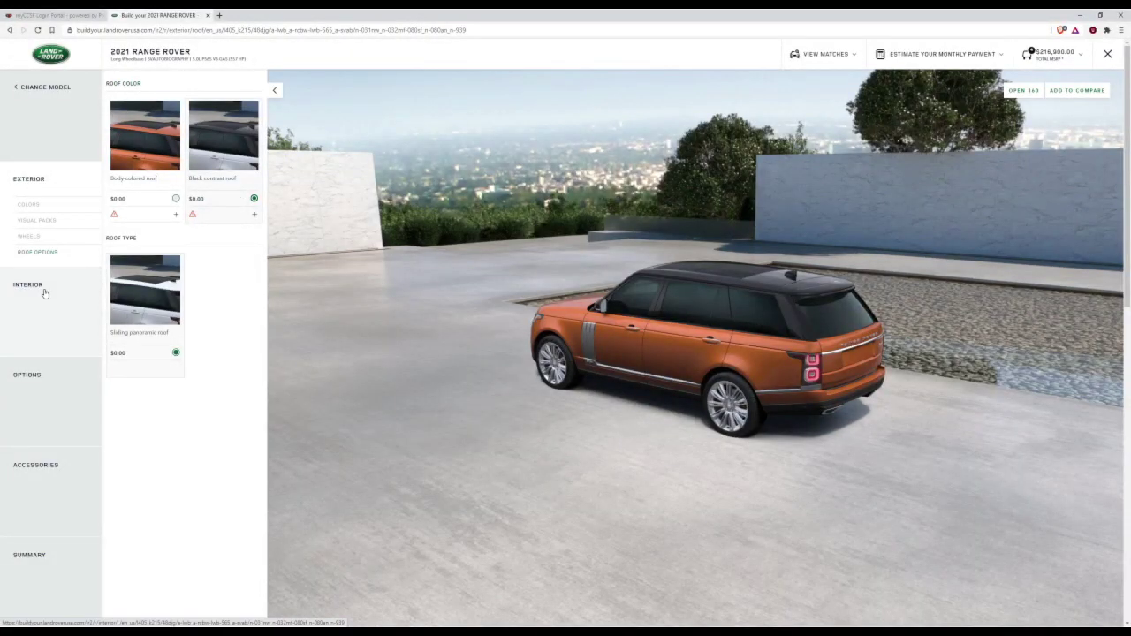
# Try Vintage Tan seats, then settle on Ebony / Ivory Poltrona Frau leather seats
pyautogui.click(72, 294)
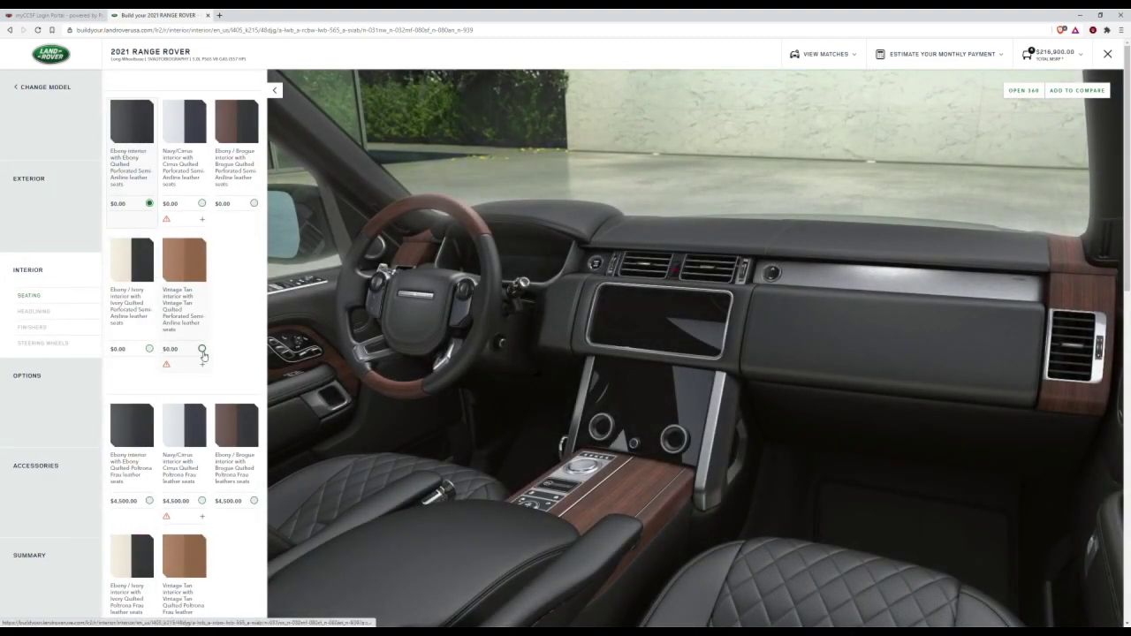
pyautogui.click(201, 350)
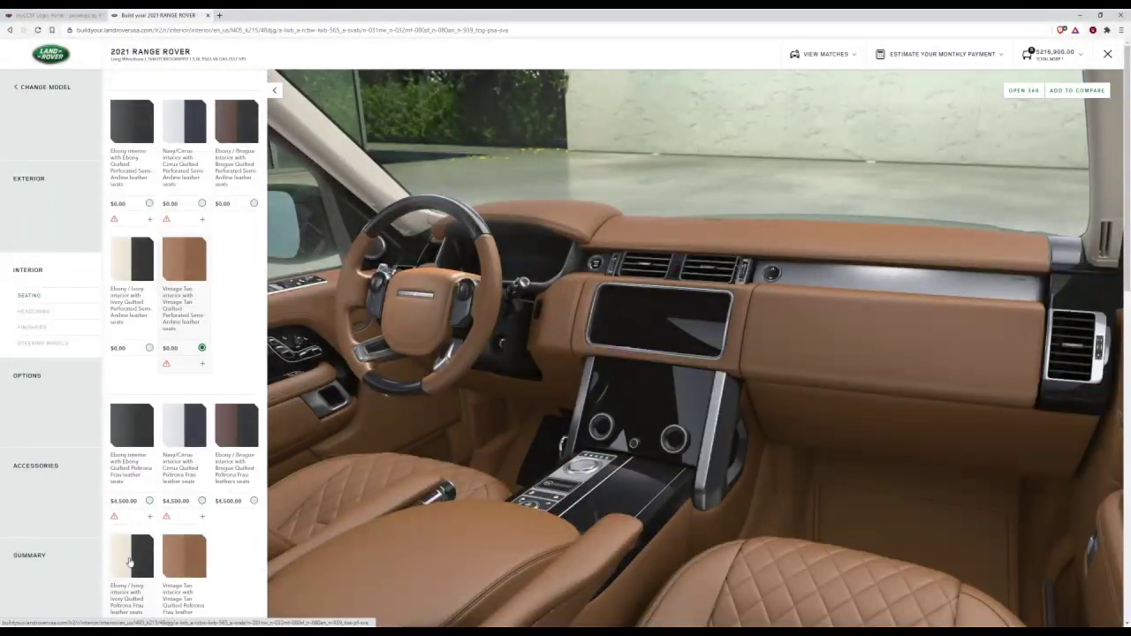
pyautogui.click(120, 562)
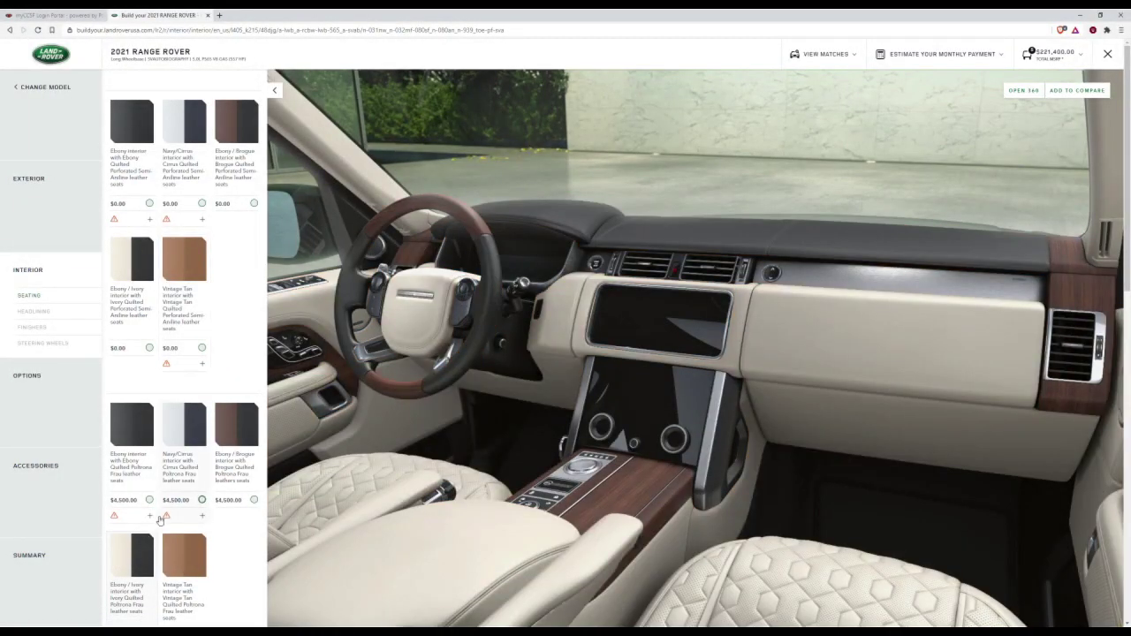
pyautogui.scroll(-3, 159, 504)
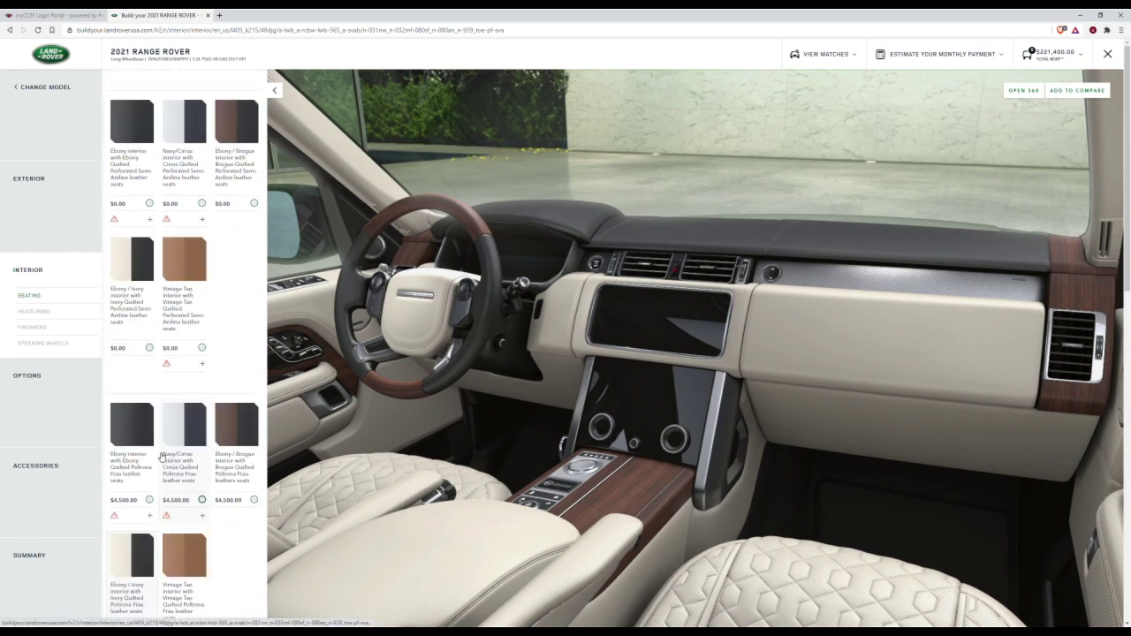
pyautogui.scroll(-2, 181, 398)
pyautogui.click(185, 371)
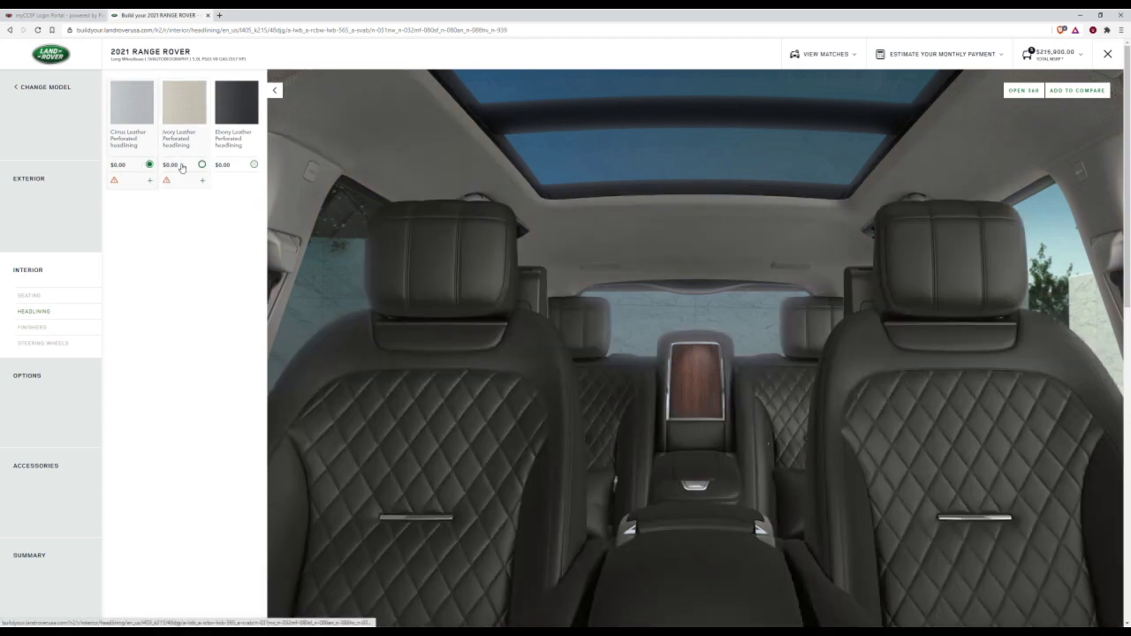
# Cycle through Ivory, Ebony and Cirrus leather headlining, then return to the seating choices
pyautogui.click(181, 168)
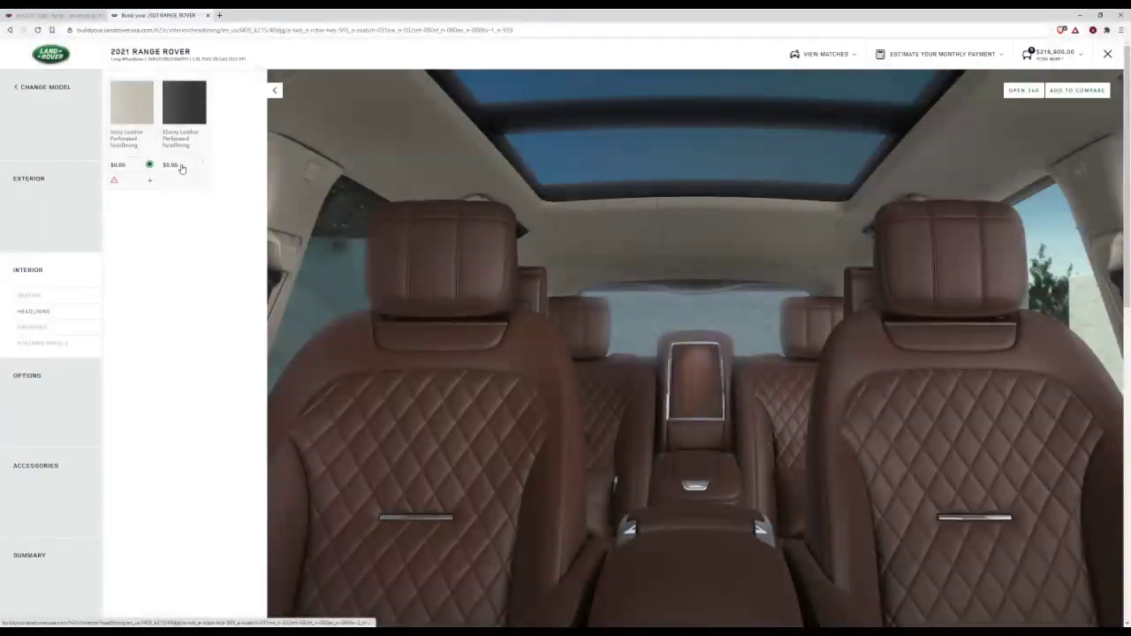
pyautogui.click(181, 168)
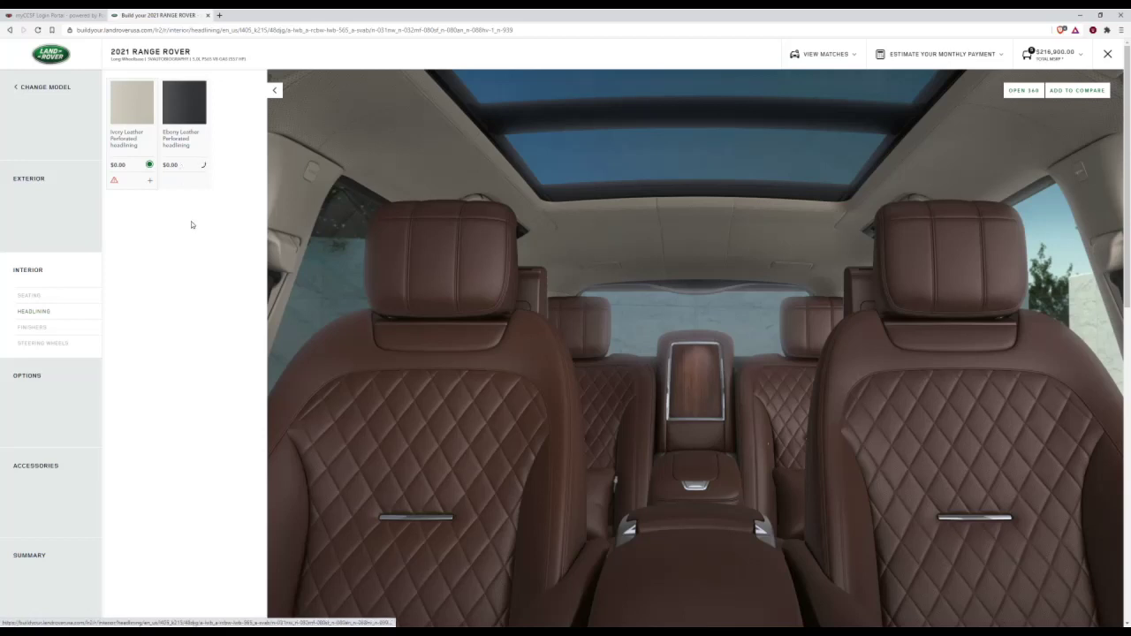
pyautogui.click(175, 171)
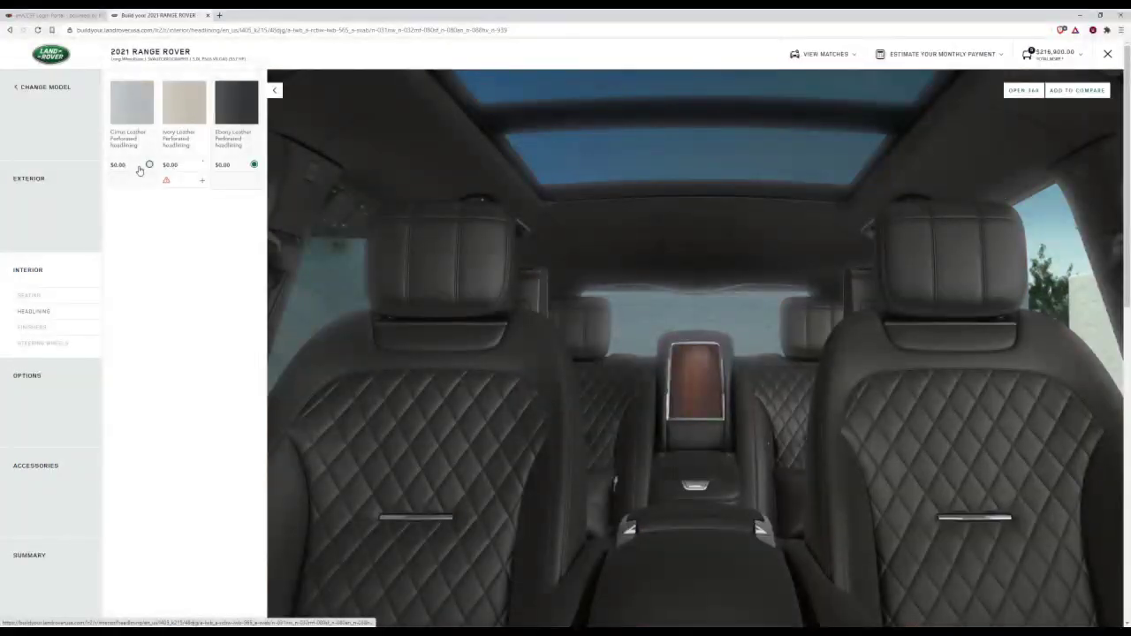
pyautogui.click(139, 170)
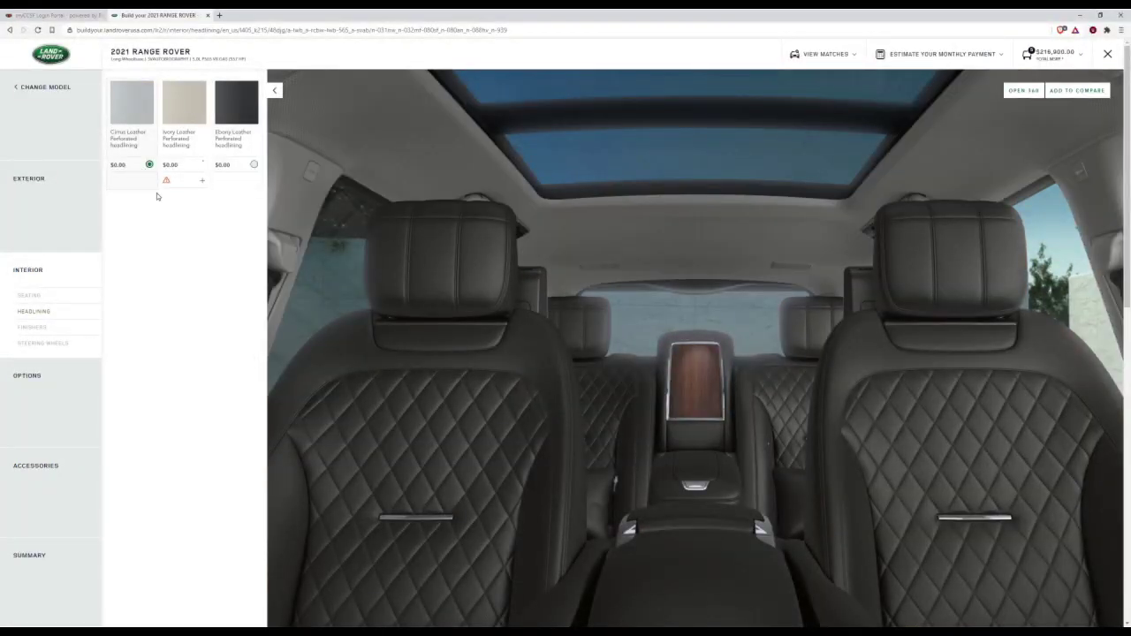
pyautogui.click(173, 168)
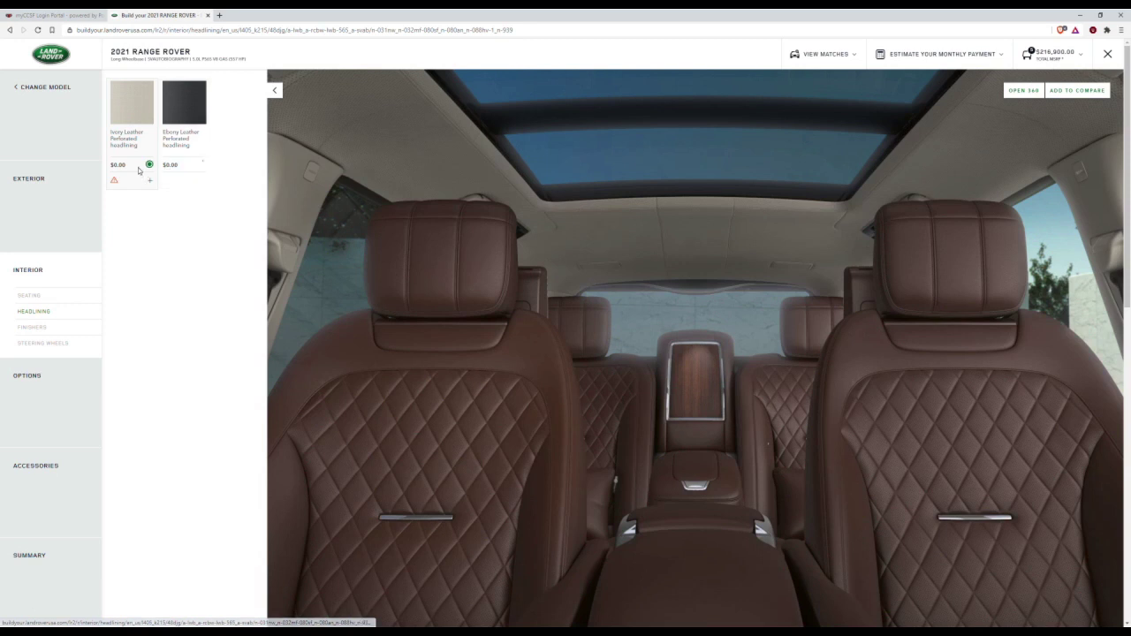
pyautogui.click(164, 171)
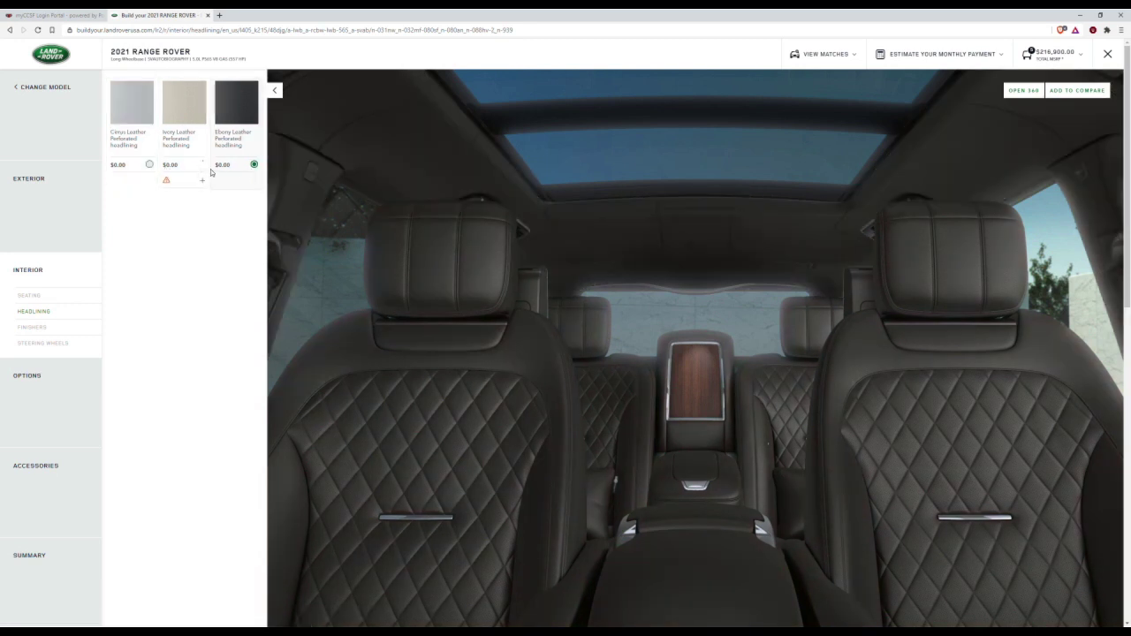
pyautogui.click(170, 173)
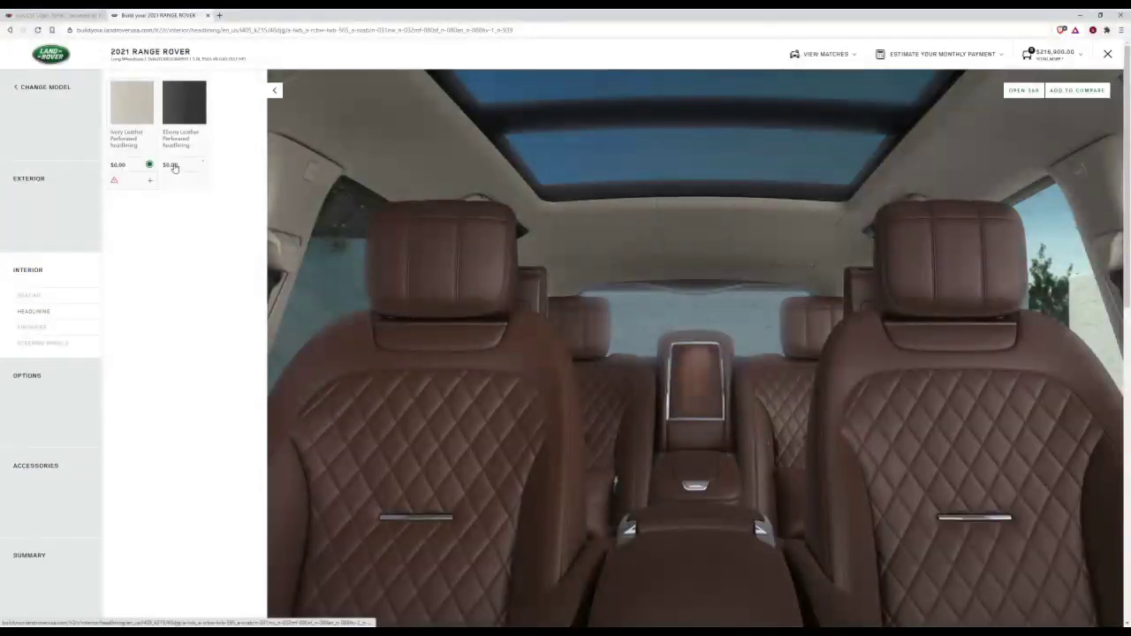
pyautogui.click(172, 169)
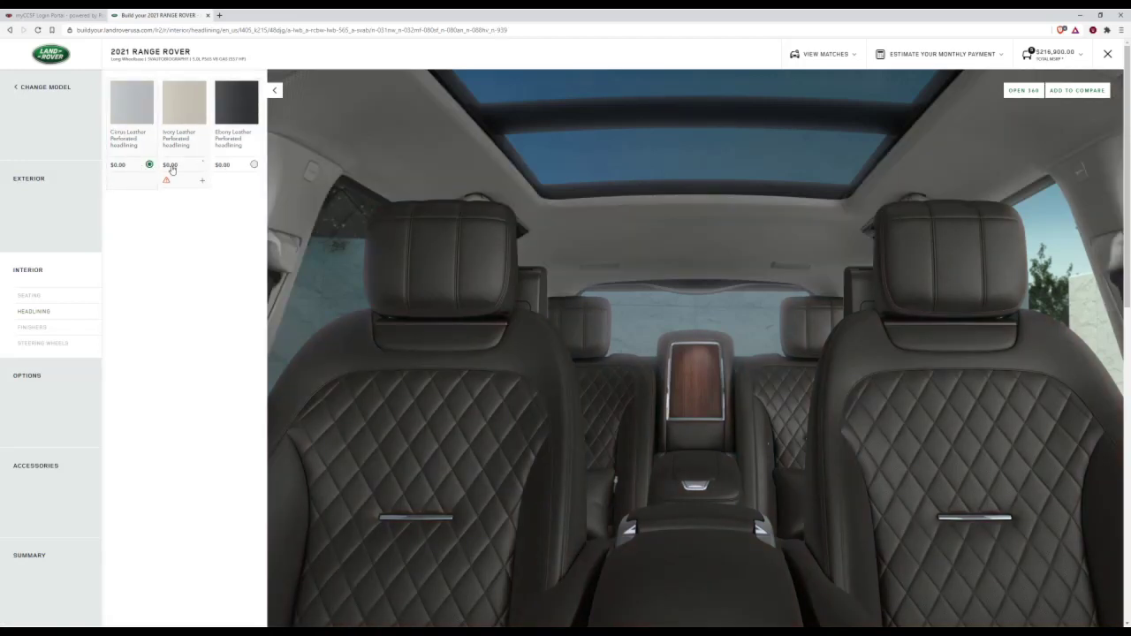
pyautogui.click(173, 170)
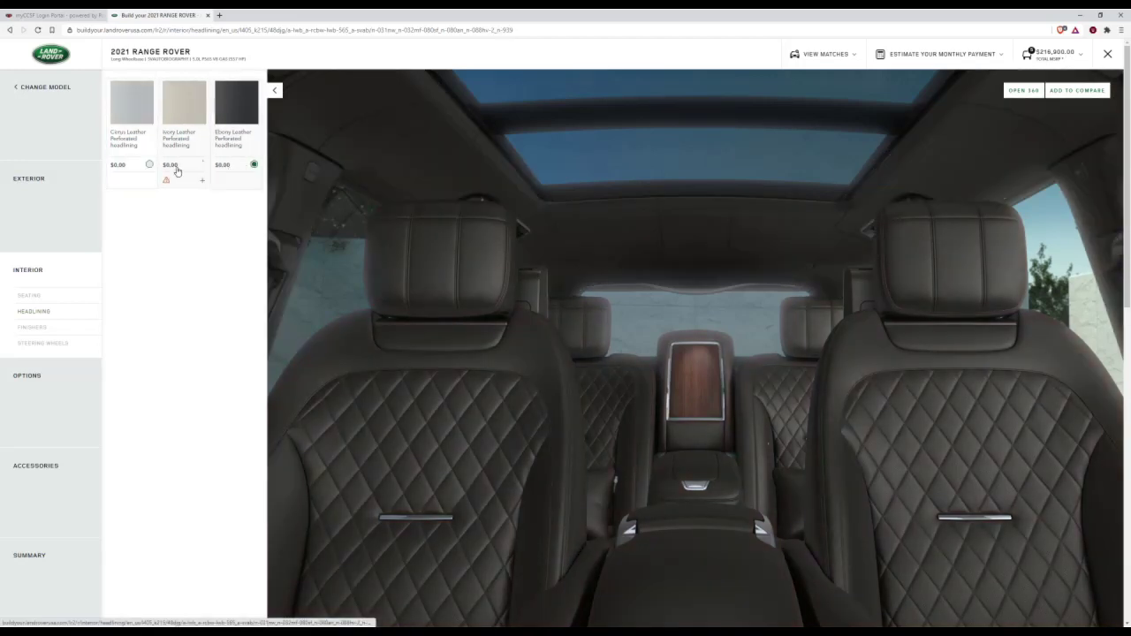
pyautogui.click(171, 170)
pyautogui.click(172, 170)
pyautogui.click(172, 170)
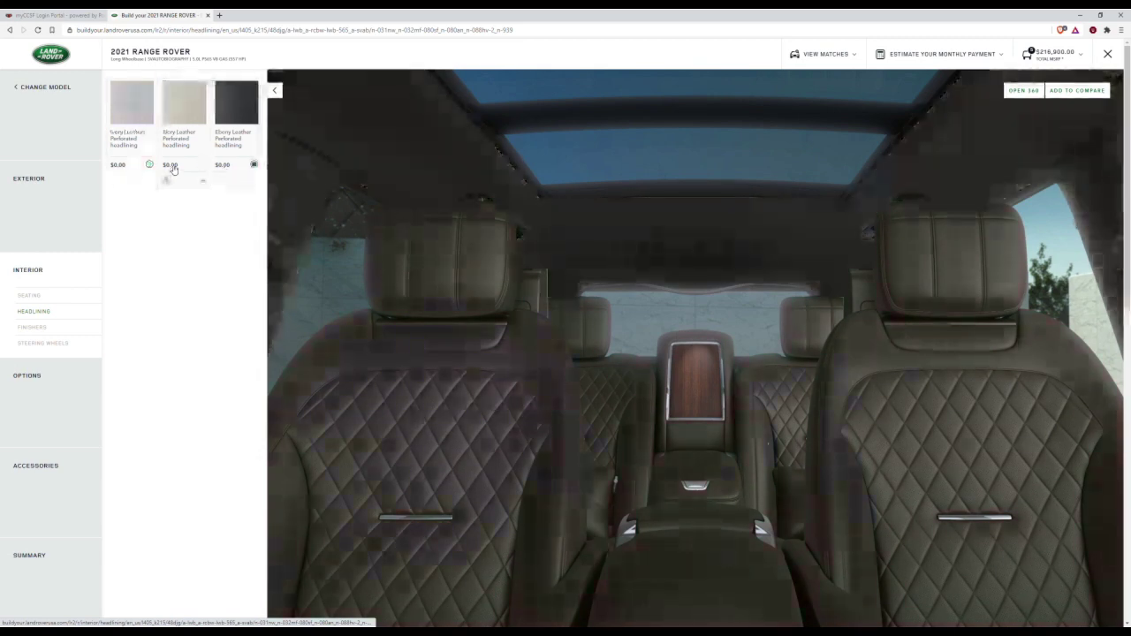
pyautogui.click(166, 171)
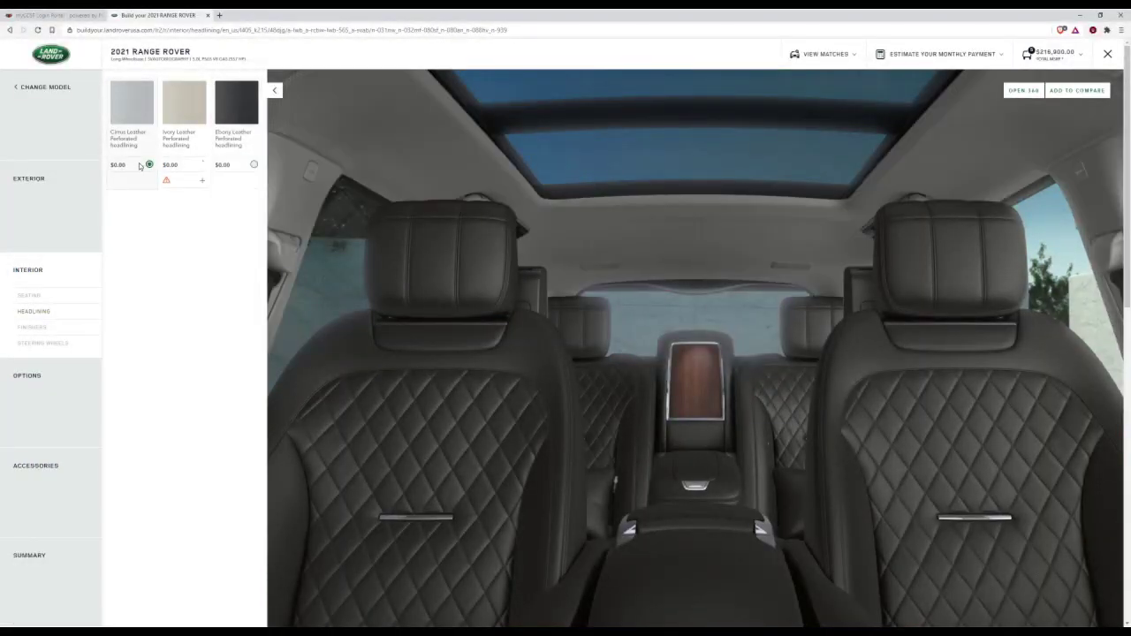
pyautogui.click(44, 299)
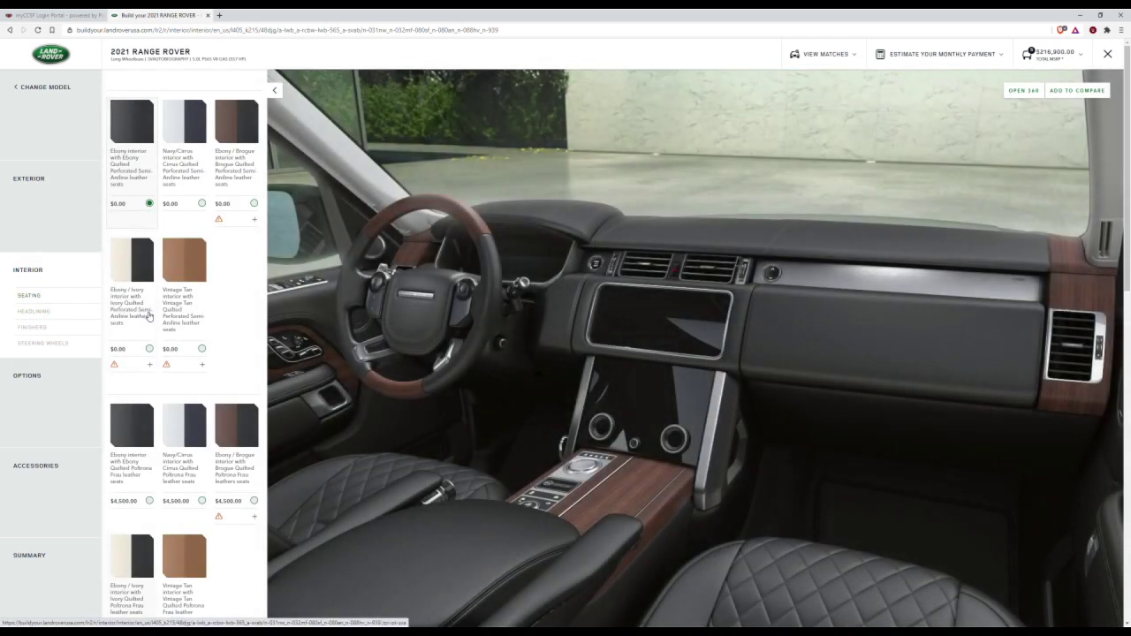
# Pair Ebony/Ivory Poltrona Frau seats with Ivory Leather Perforated headlining after trying Cirrus
pyautogui.click(131, 555)
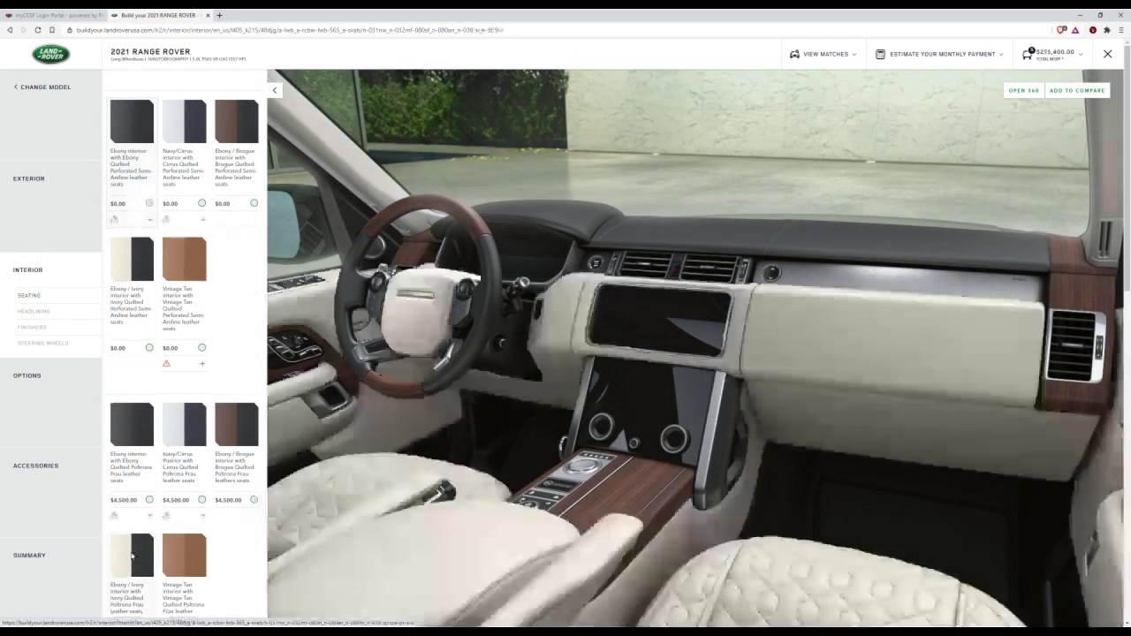
pyautogui.click(24, 311)
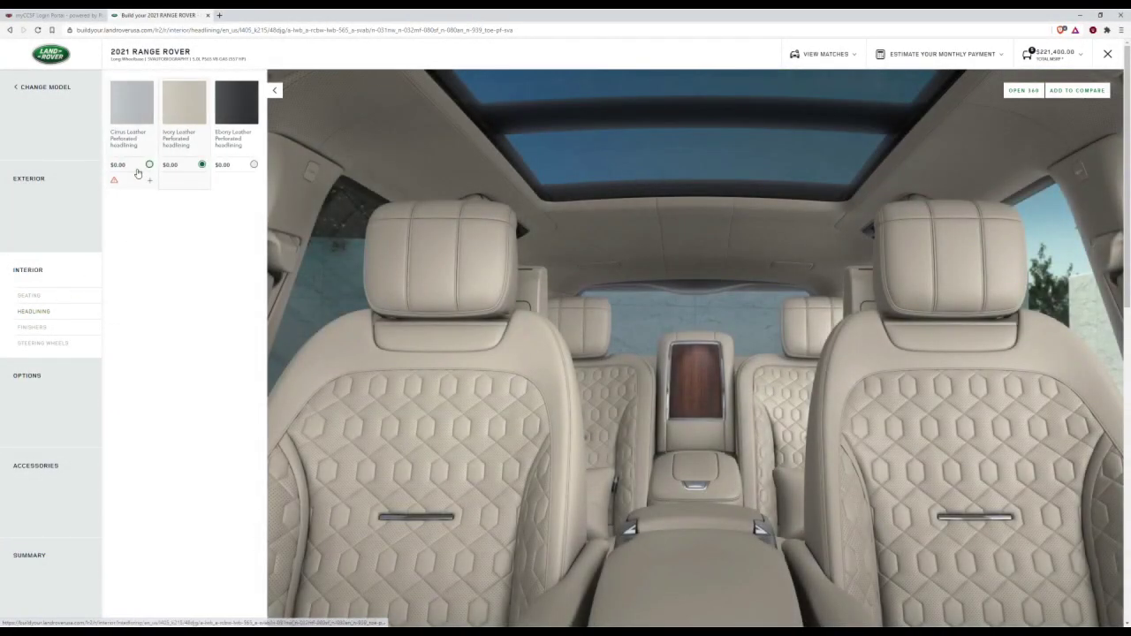
pyautogui.click(147, 165)
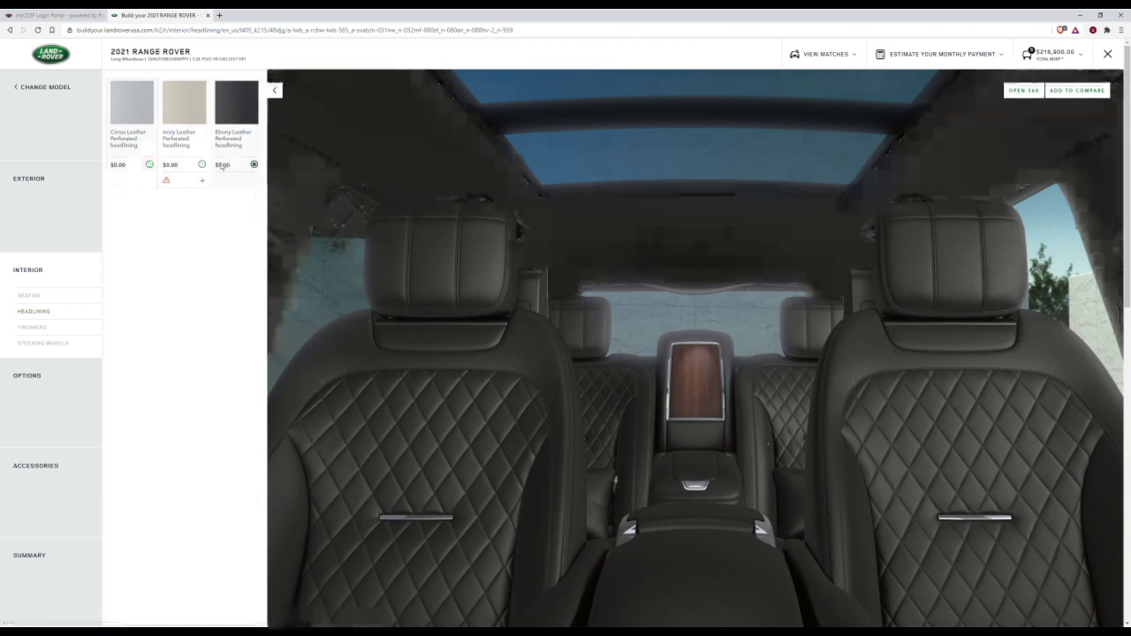
pyautogui.click(201, 165)
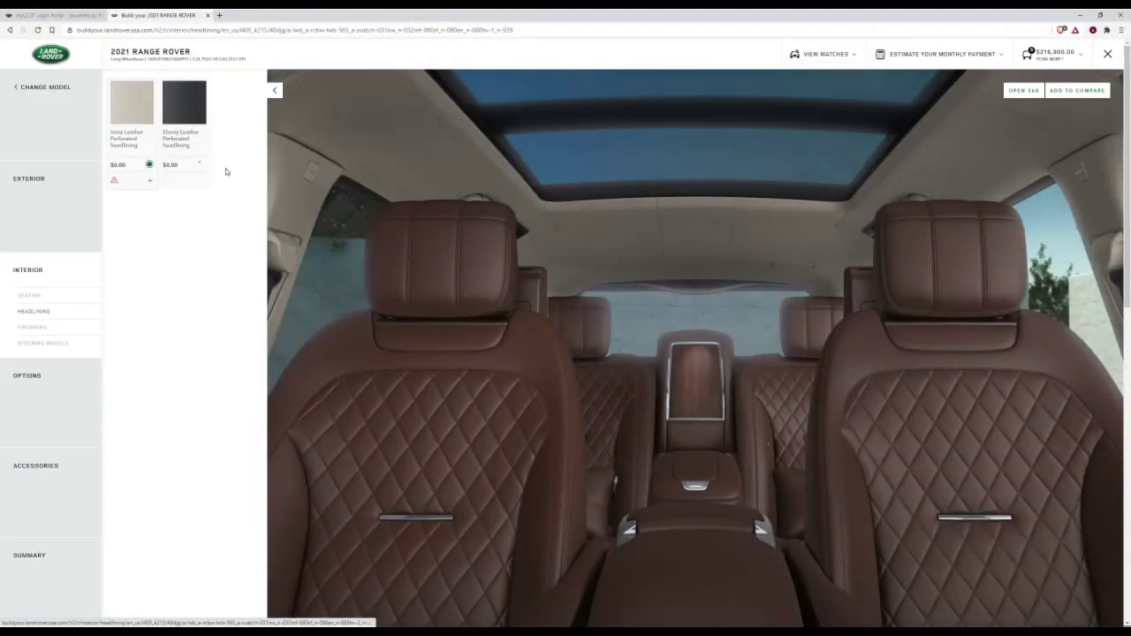
pyautogui.click(30, 296)
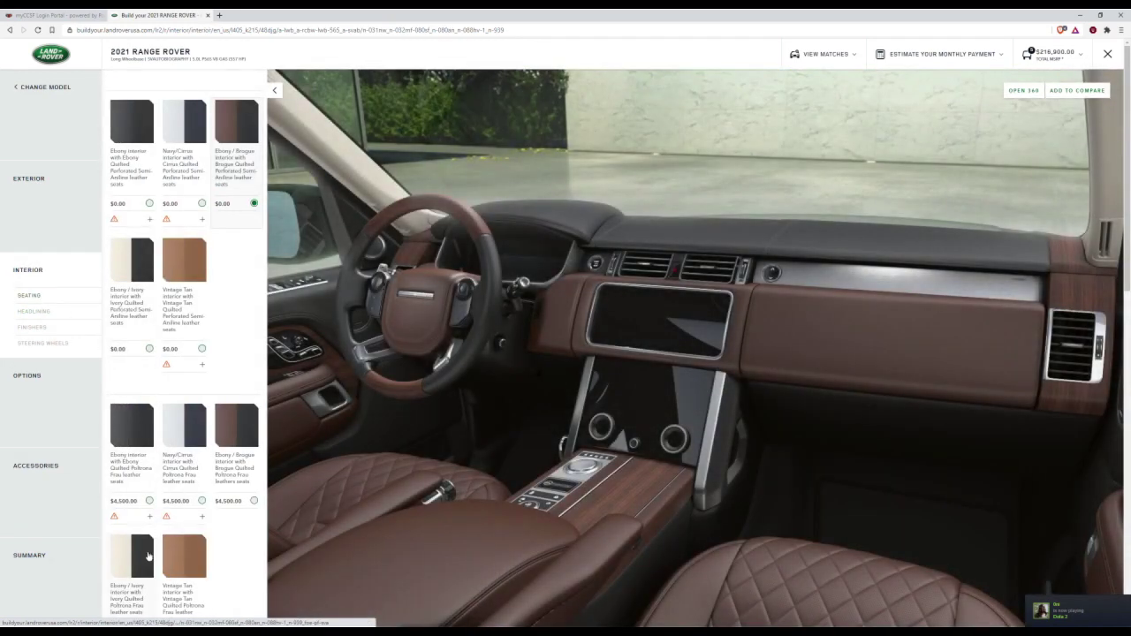
pyautogui.click(148, 555)
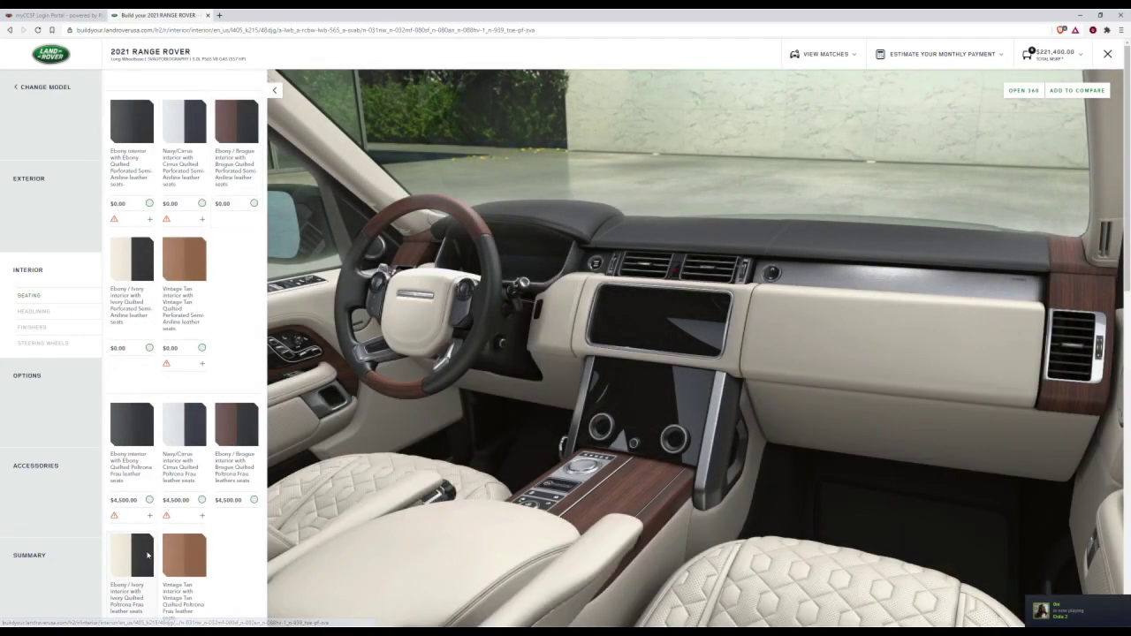
pyautogui.click(31, 314)
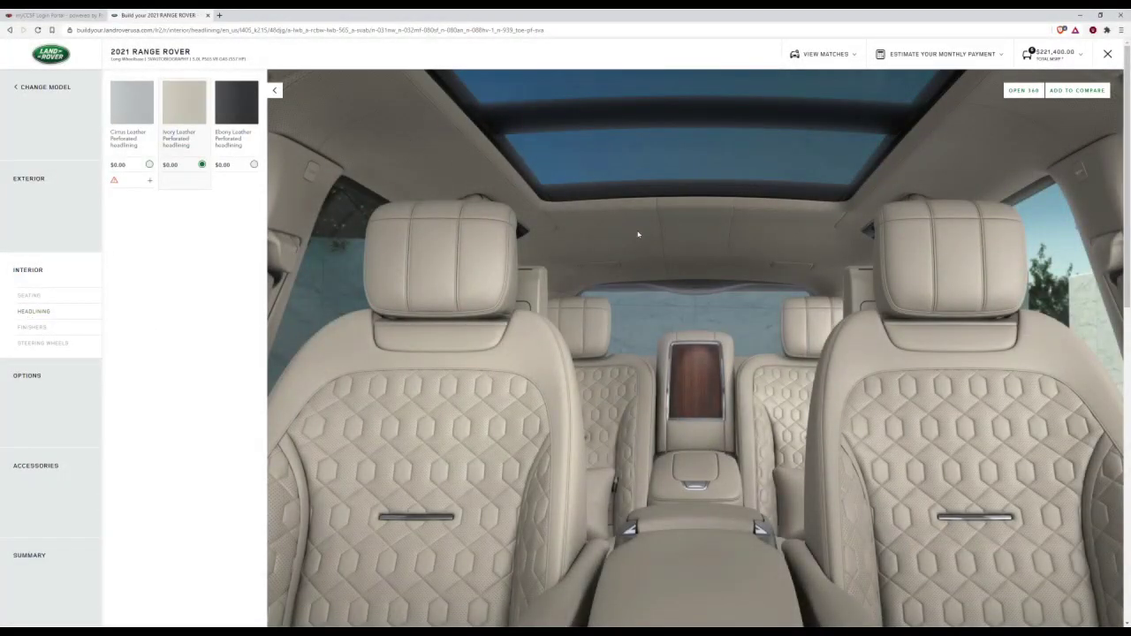
# Choose the Copper Weave Carbon Fiber interior finisher
pyautogui.click(28, 327)
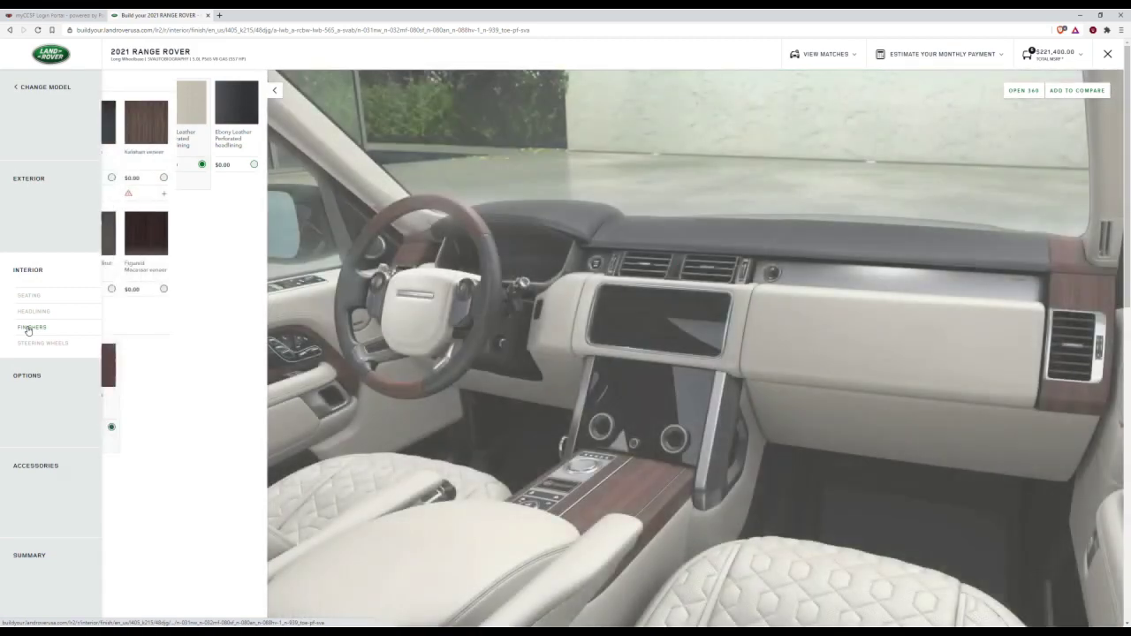
pyautogui.scroll(-1, 106, 332)
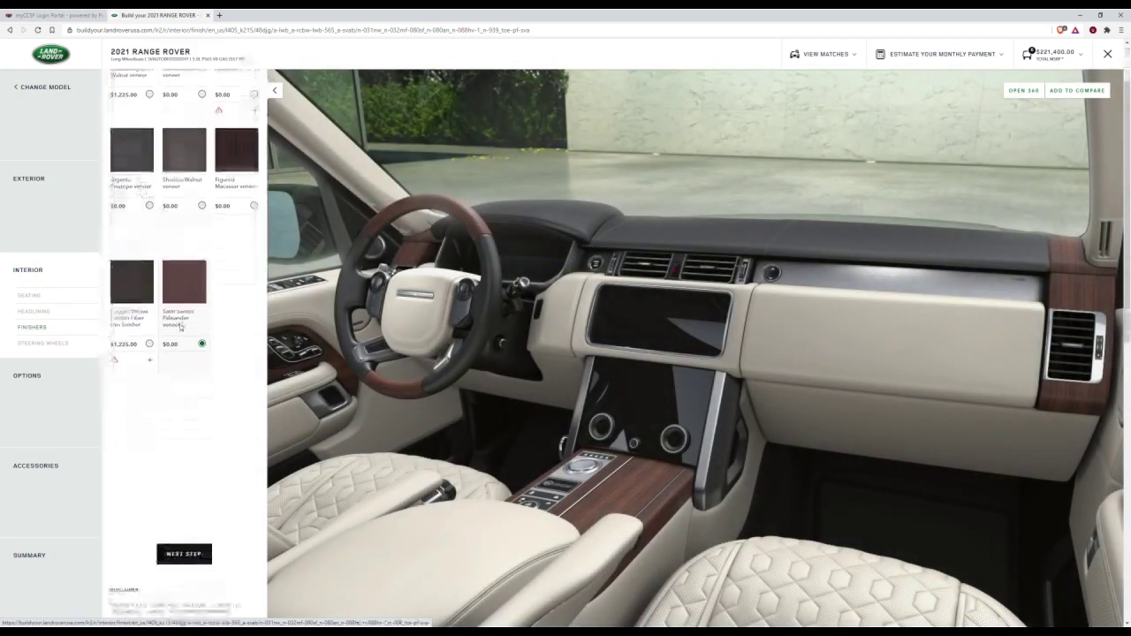
pyautogui.click(151, 344)
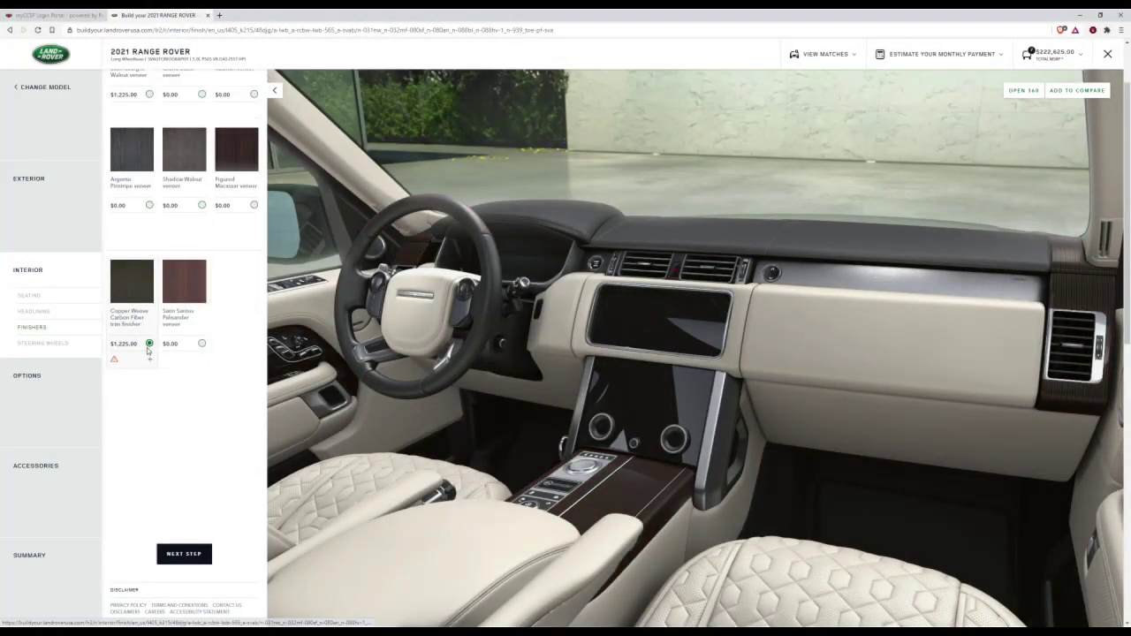
# Select the Wood and Leather Steering Wheel
pyautogui.click(37, 353)
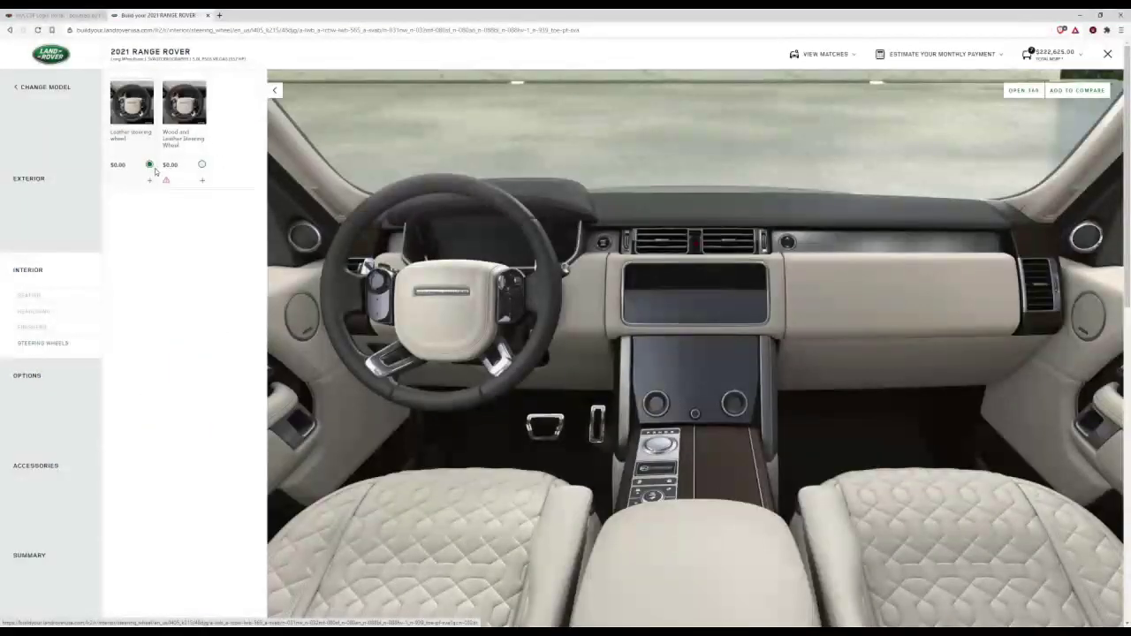
pyautogui.click(150, 166)
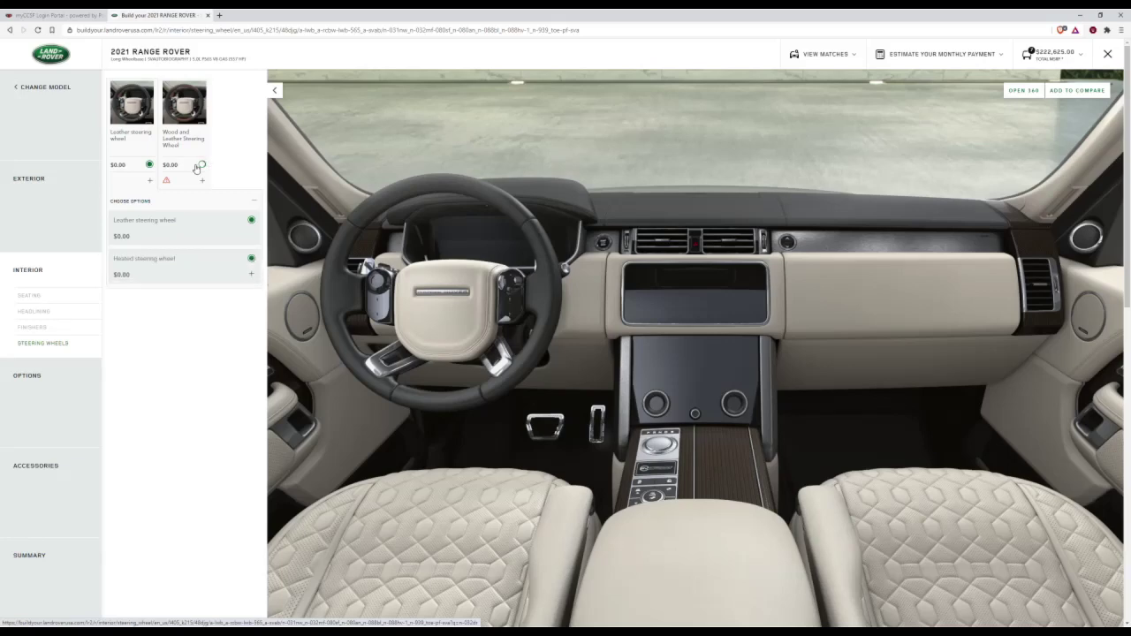
pyautogui.click(199, 166)
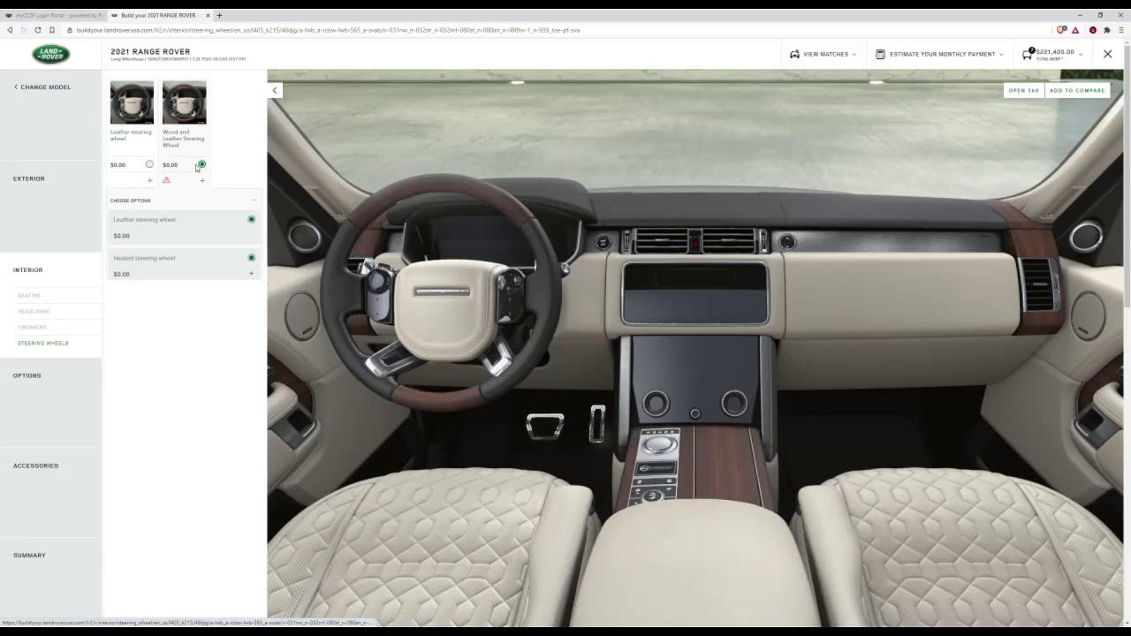
pyautogui.click(29, 411)
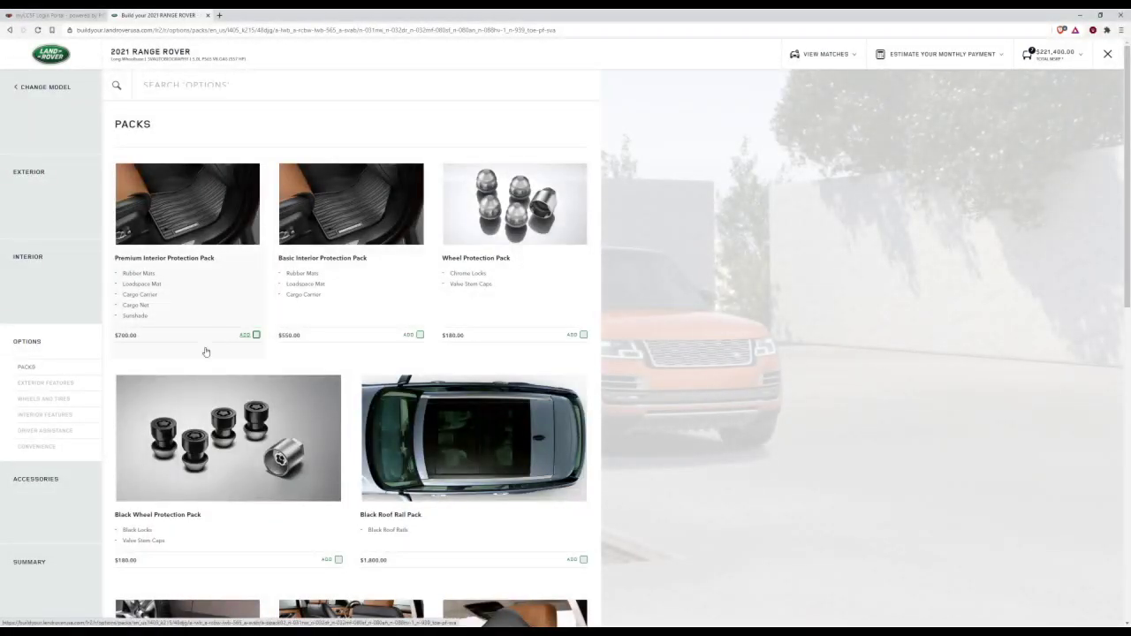
# Add the Basic Rear Seat Convenience Pack and the heated windshield
pyautogui.scroll(-4, 371, 407)
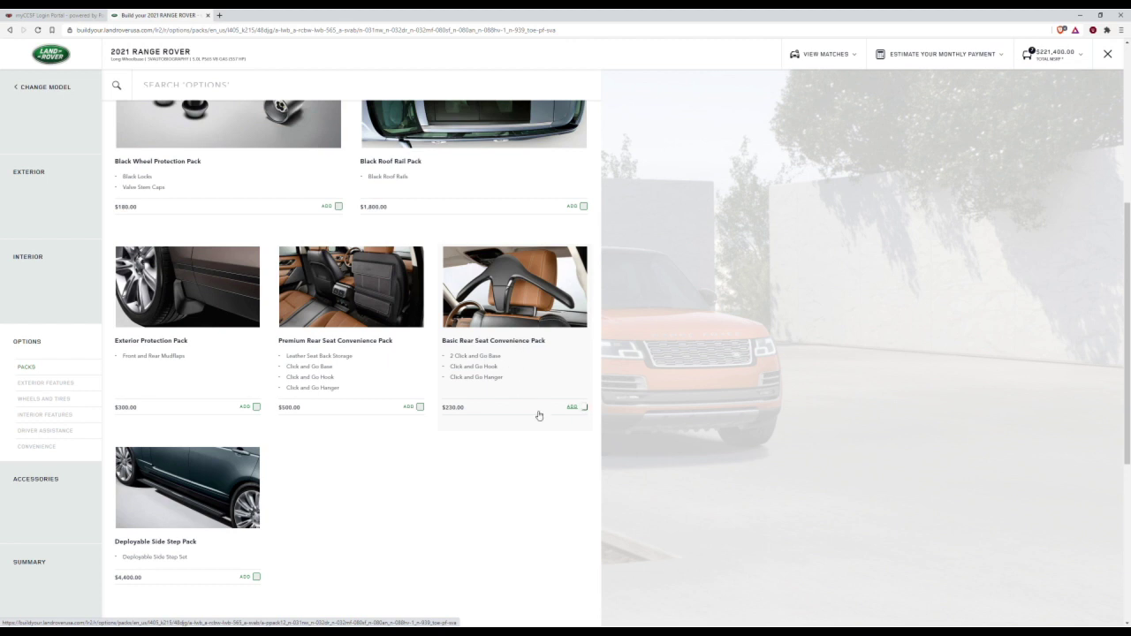
pyautogui.click(583, 407)
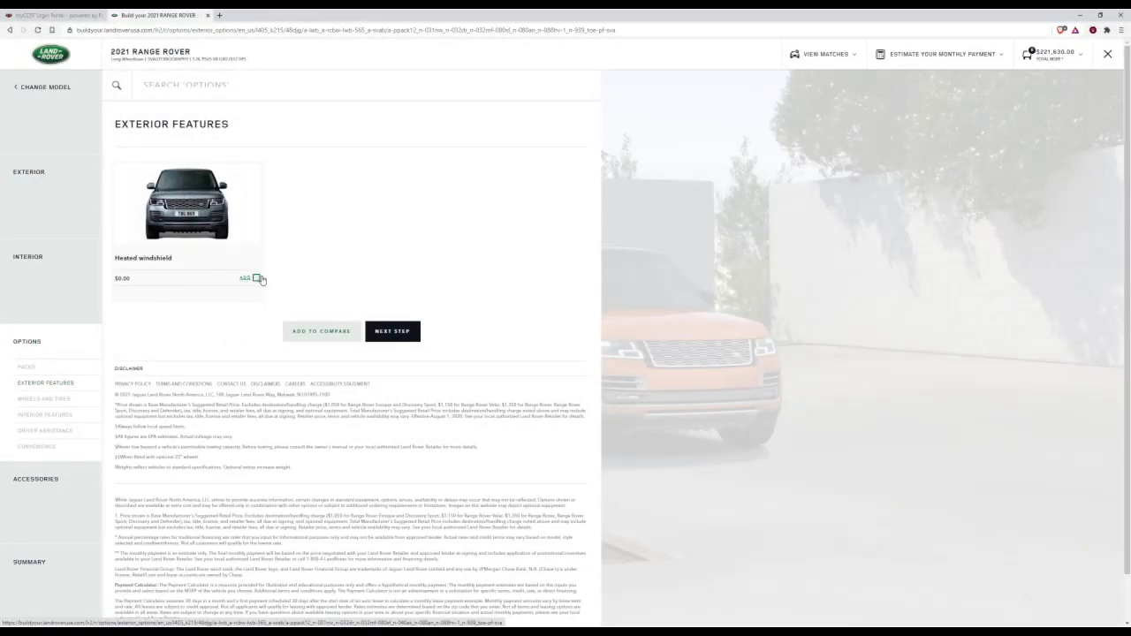
pyautogui.click(257, 278)
# Add the 22" full size spare, wood-finish deployable tables and Ebony tailgate event seating ($5,850)
pyautogui.click(373, 331)
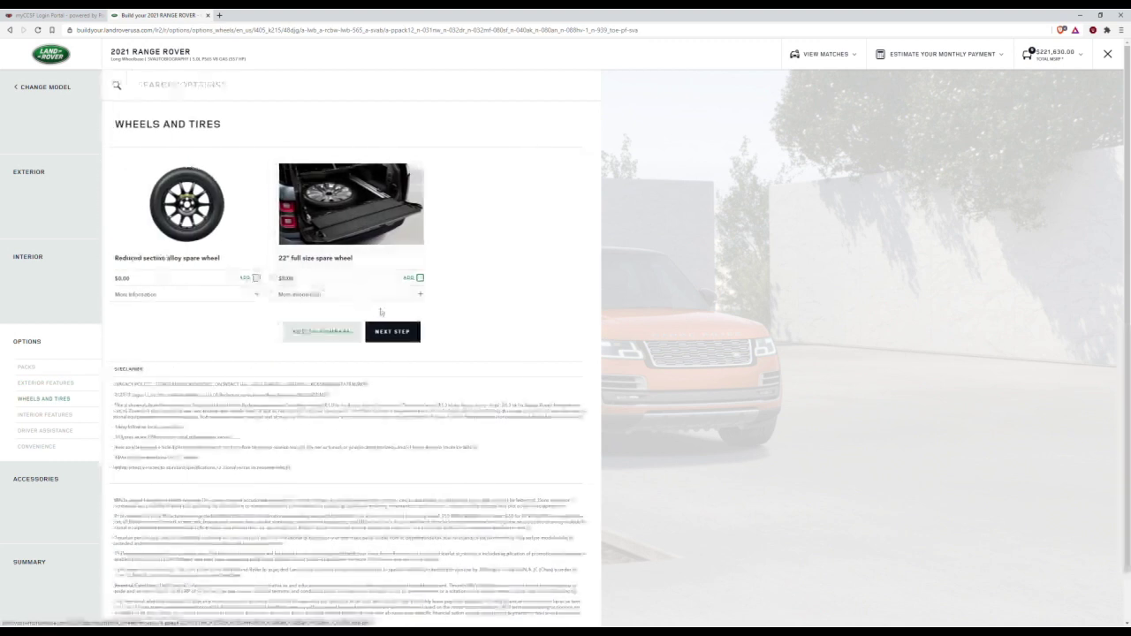
pyautogui.click(420, 280)
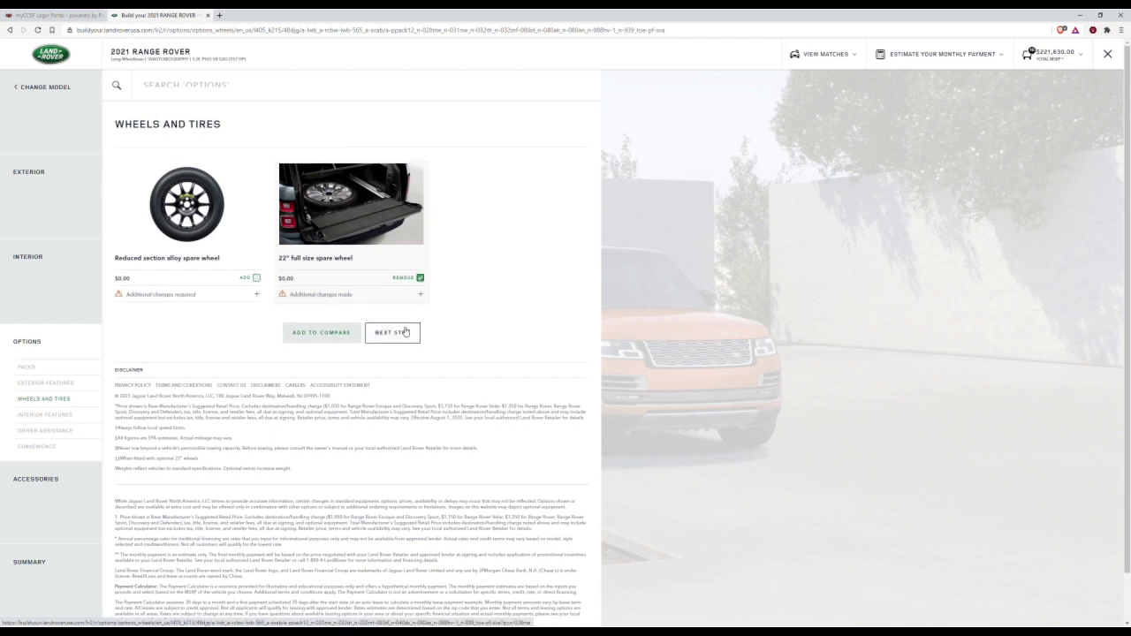
pyautogui.click(404, 332)
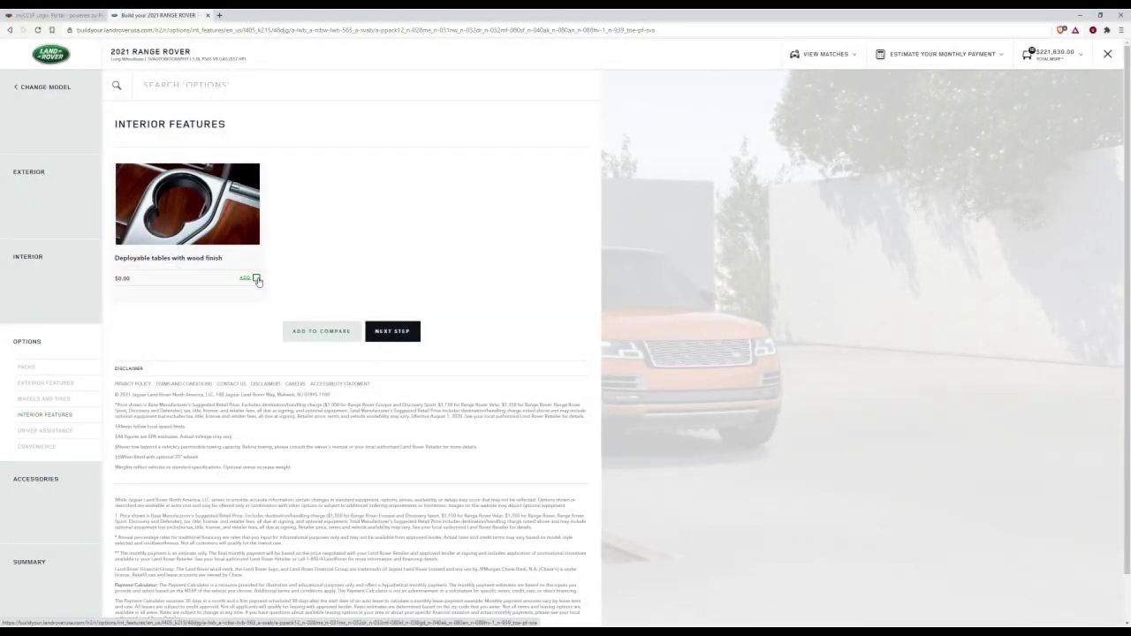
pyautogui.click(256, 278)
pyautogui.click(393, 336)
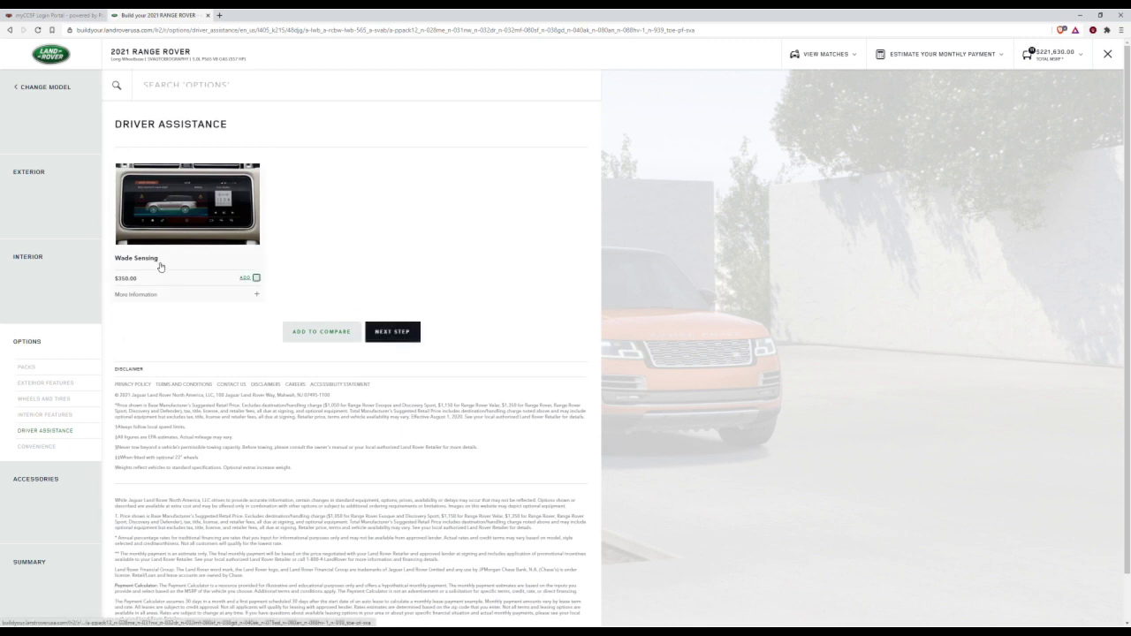
pyautogui.click(405, 332)
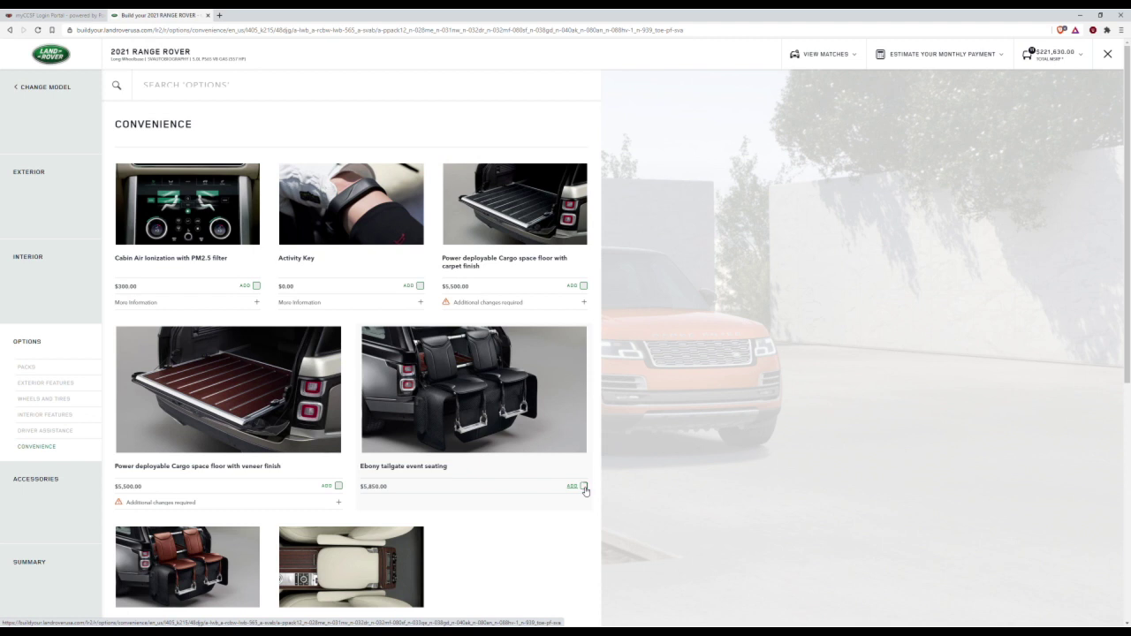
pyautogui.click(584, 487)
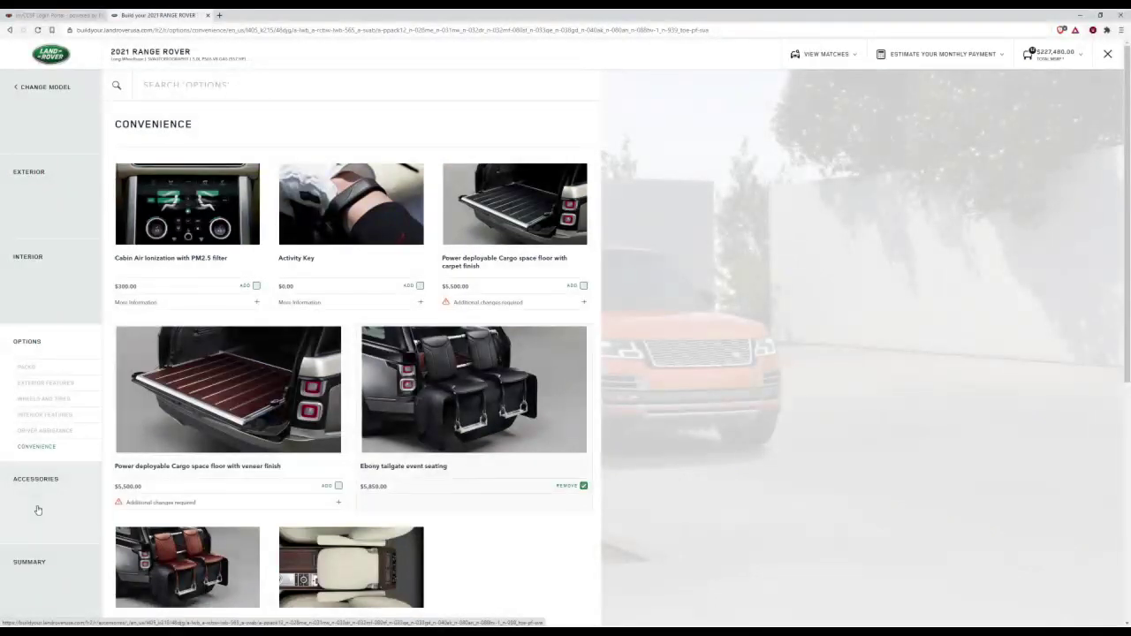
# Browse the Towing, Exterior and Interior accessories without adding any, then view the $227,480 build summary
pyautogui.click(61, 480)
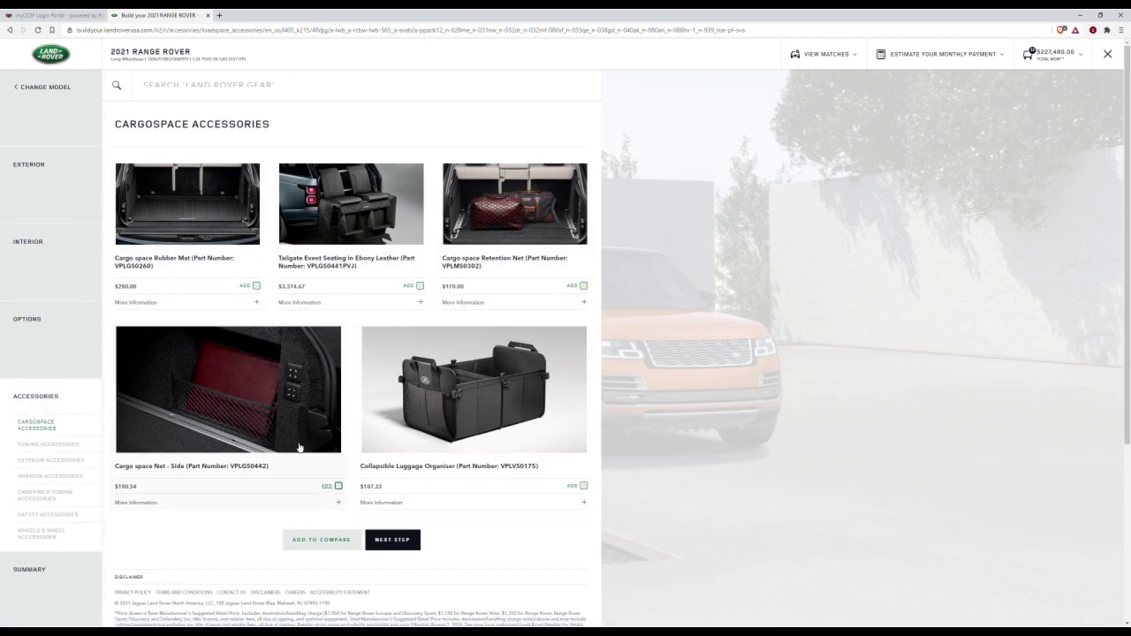
pyautogui.scroll(-1, 177, 455)
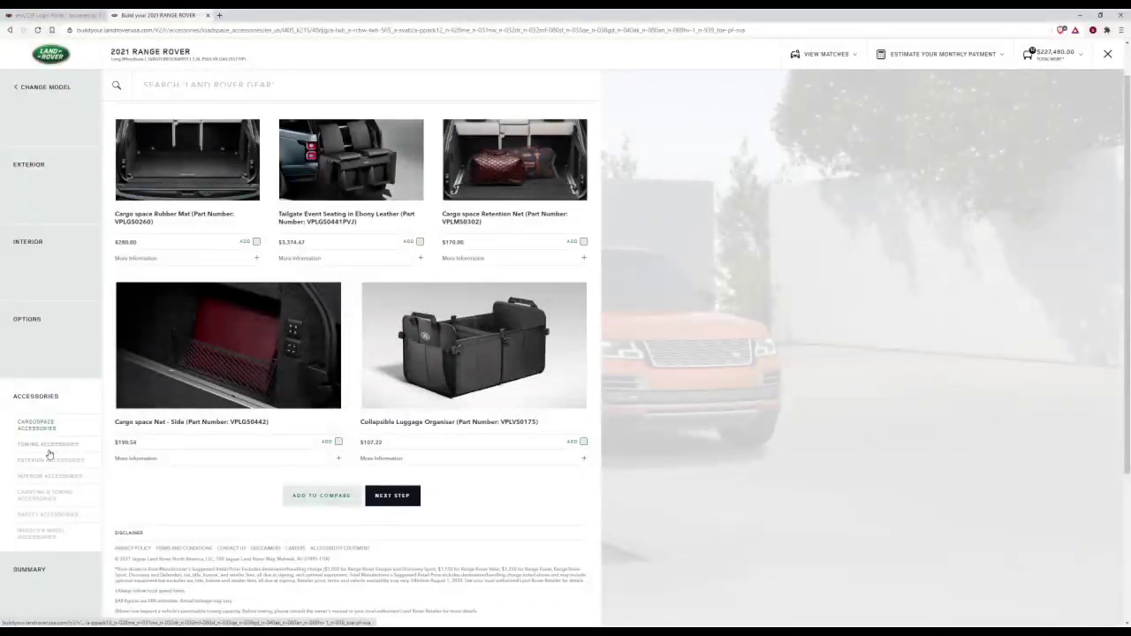
pyautogui.click(48, 445)
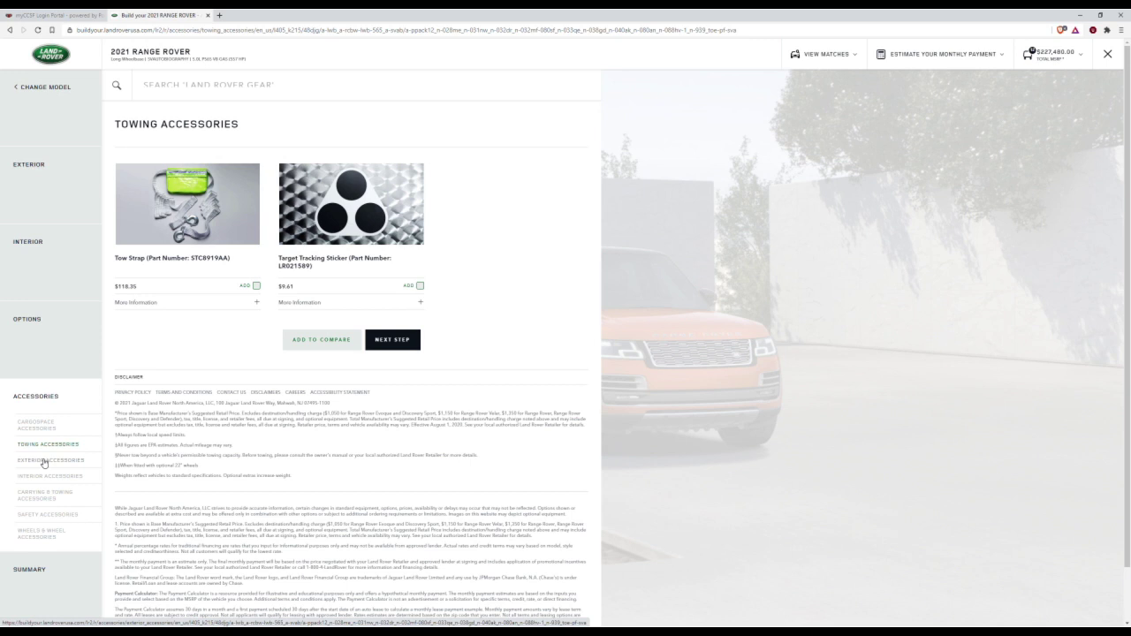
pyautogui.click(44, 461)
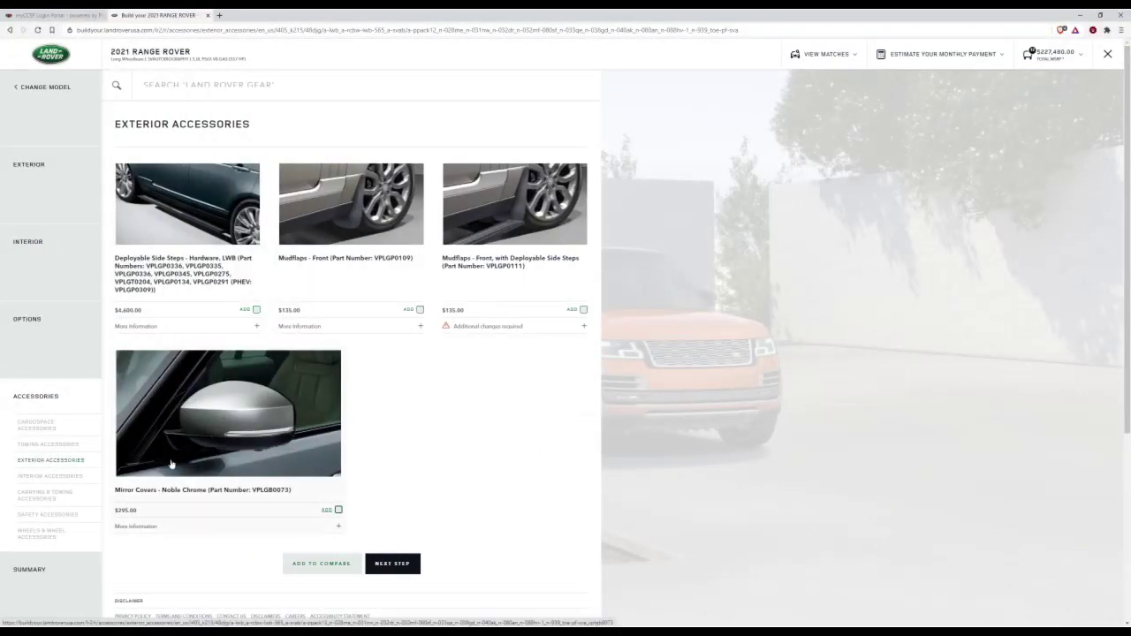
pyautogui.click(60, 476)
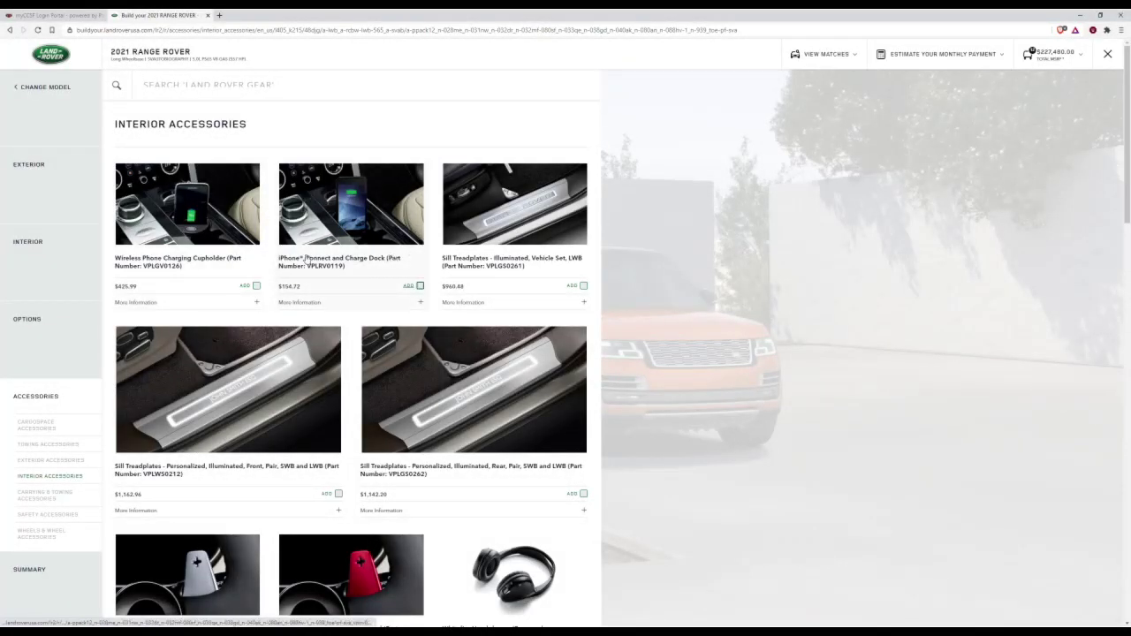
pyautogui.click(44, 572)
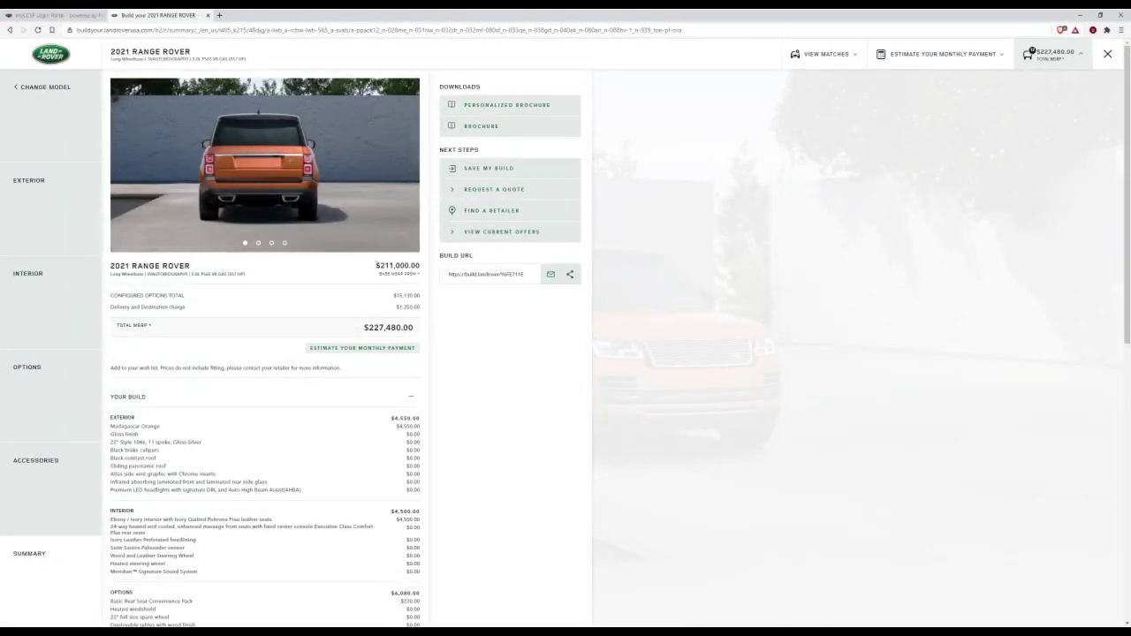
# Review the Your Build list totalling $227,480 MSRP, then choose Save My Build
pyautogui.moveTo(420, 266); pyautogui.dragTo(146, 274)
pyautogui.click(346, 271)
pyautogui.scroll(-4, 303, 320)
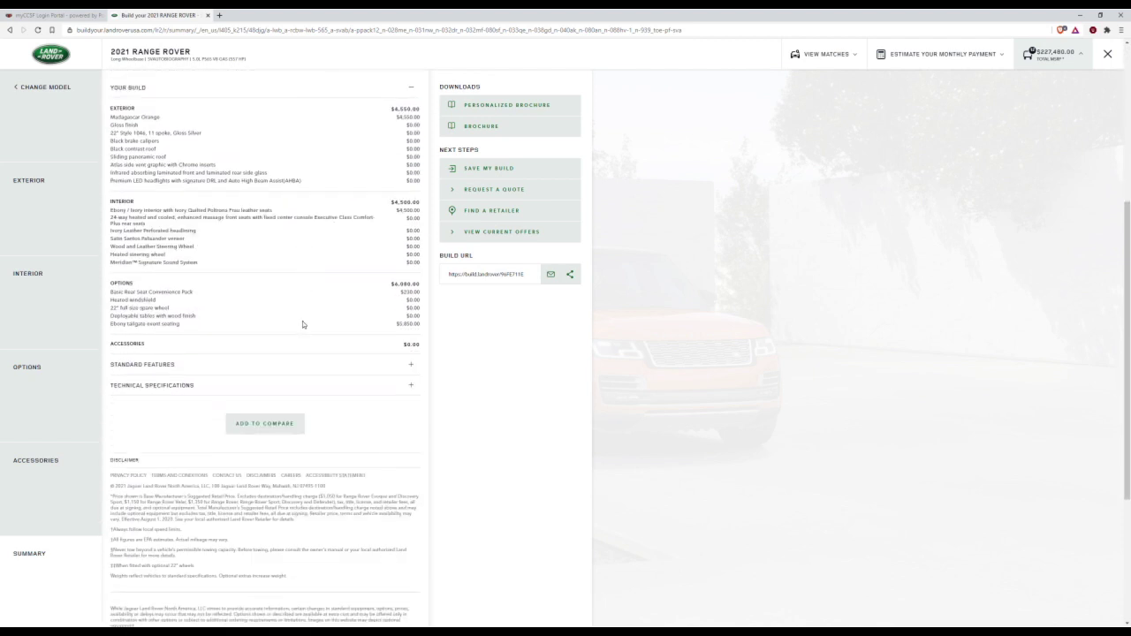
pyautogui.scroll(-2, 310, 373)
pyautogui.scroll(6, 283, 209)
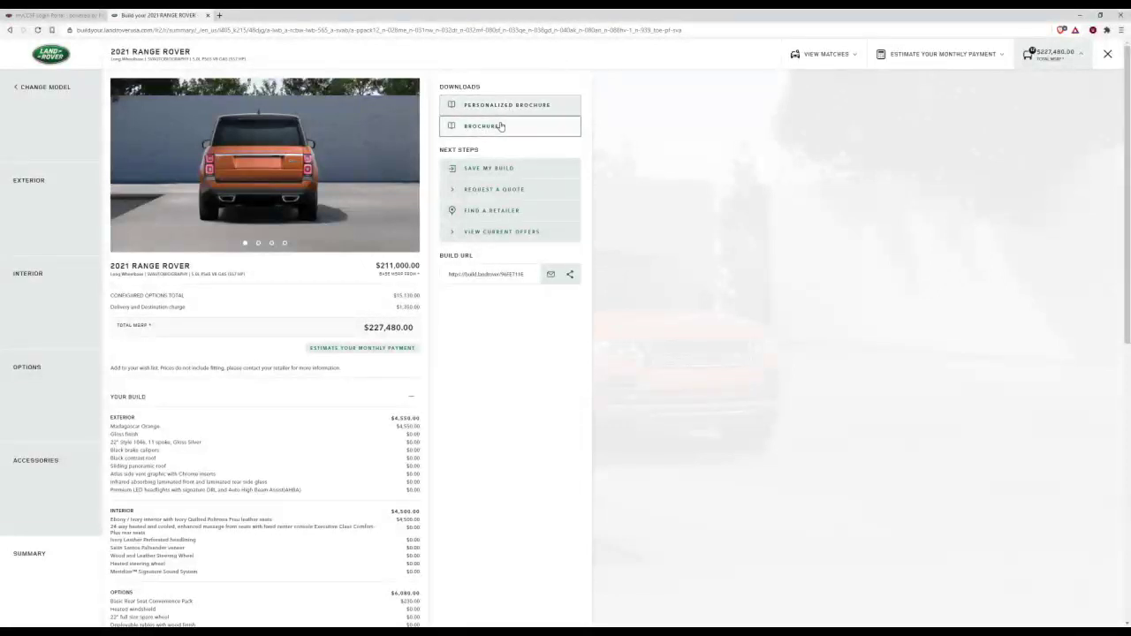
pyautogui.click(501, 167)
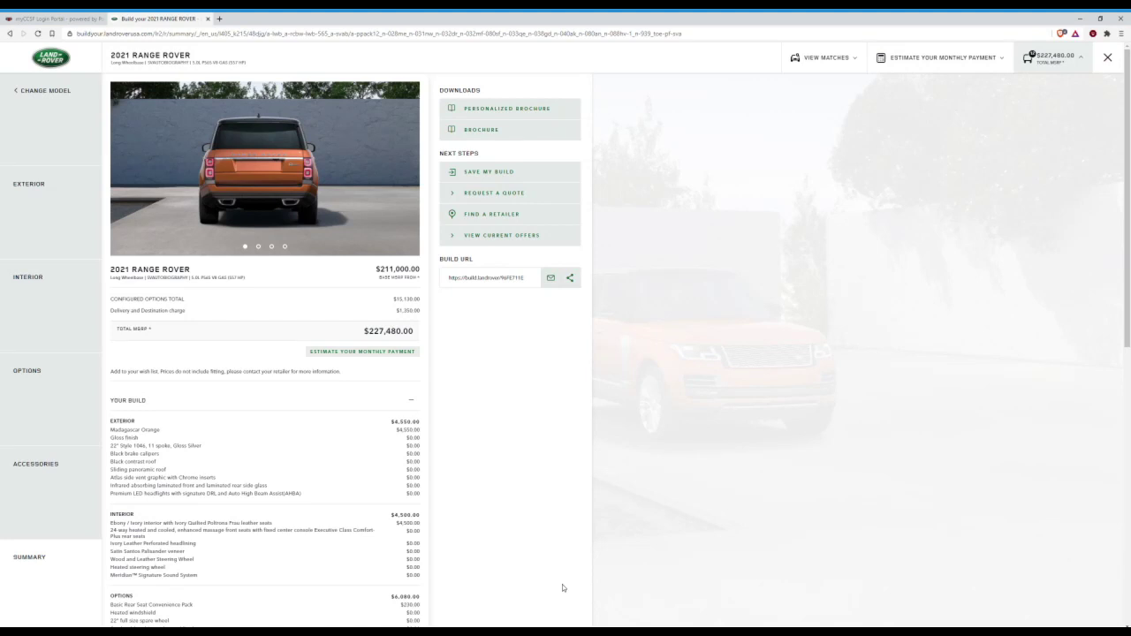
pyautogui.scroll(-4, 562, 584)
pyautogui.scroll(4, 563, 584)
# Leave the configurator for the home page and scroll to the Find a Retailer section and footer
pyautogui.moveTo(171, 148)
pyautogui.click(62, 58)
pyautogui.click(565, 355)
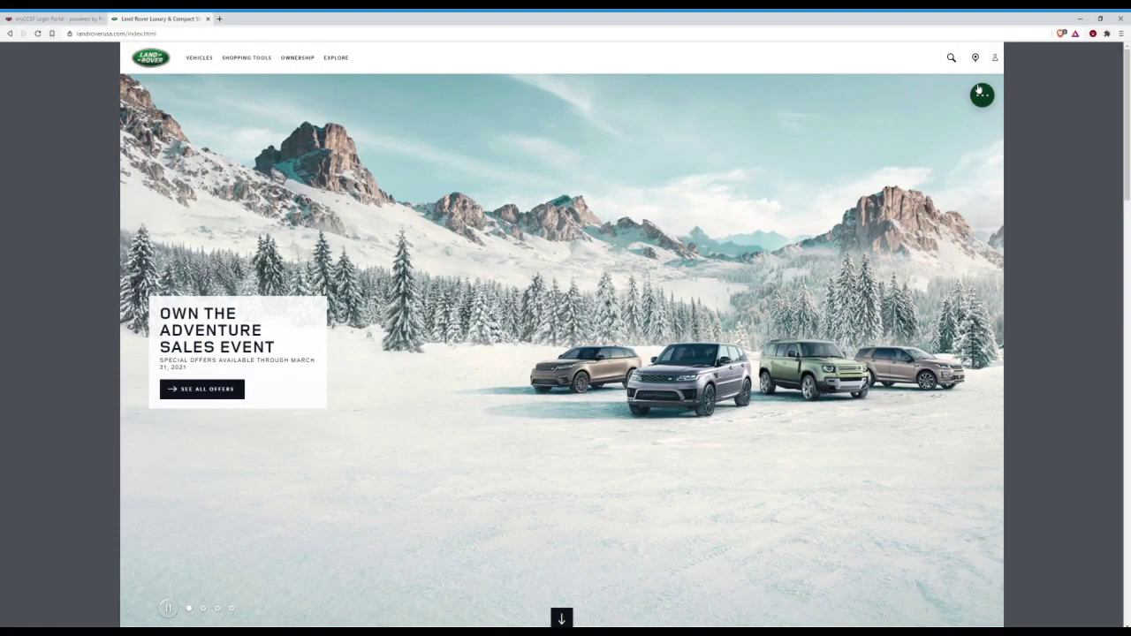
pyautogui.scroll(-17, 968, 142)
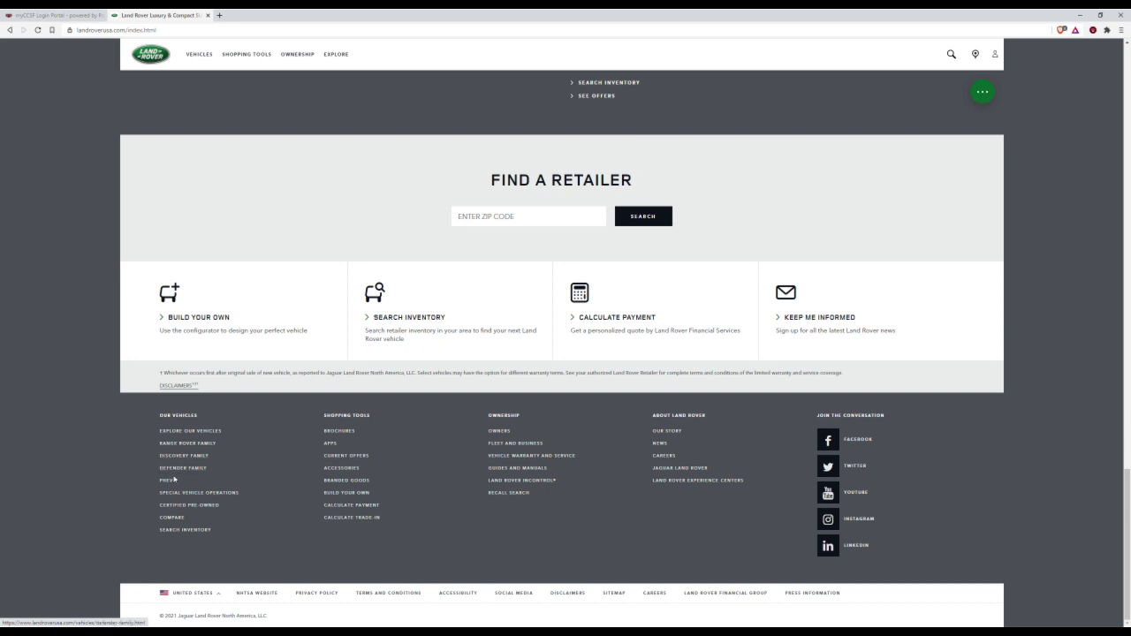
# Open the footer's Vehicle Warranty and Service page and scroll through it
pyautogui.click(494, 456)
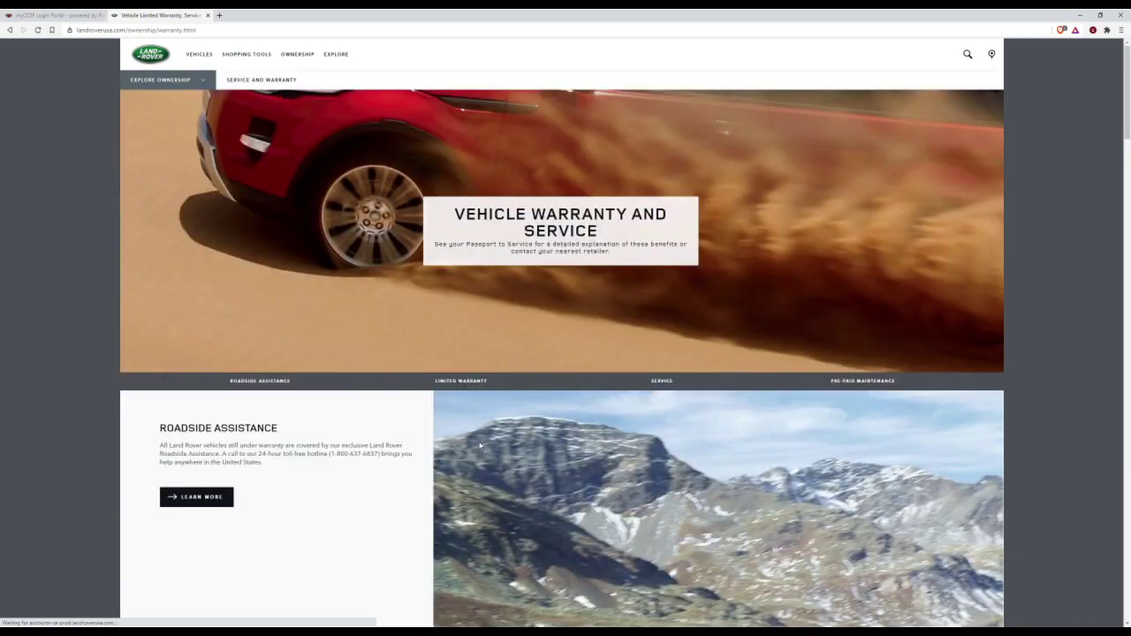
pyautogui.scroll(-2, 474, 452)
pyautogui.scroll(-10, 473, 454)
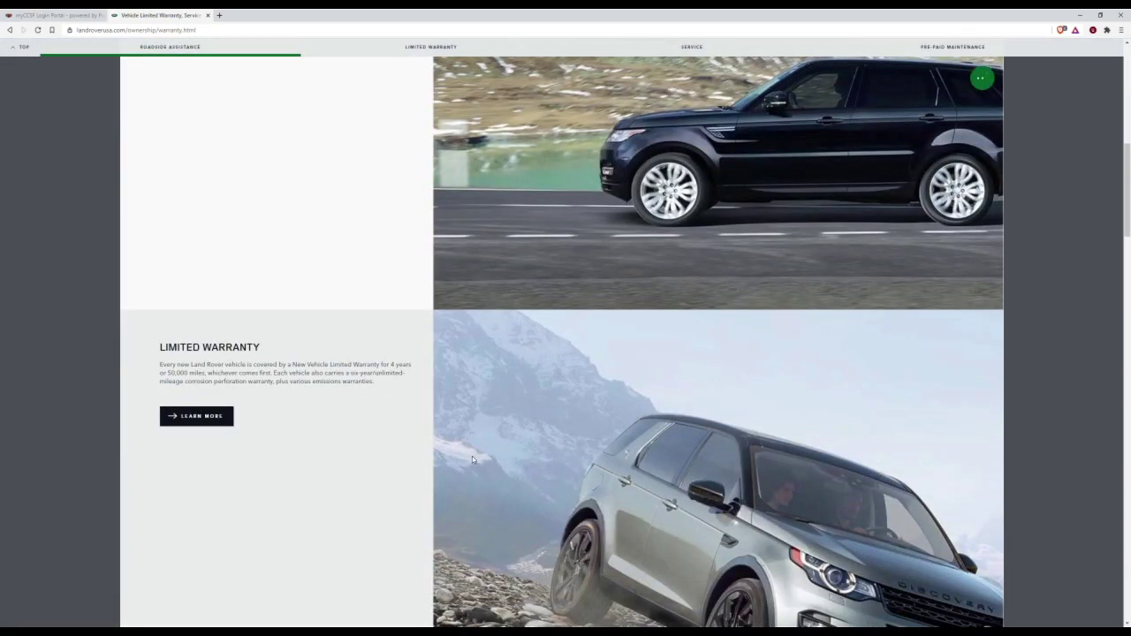
pyautogui.scroll(-10, 472, 456)
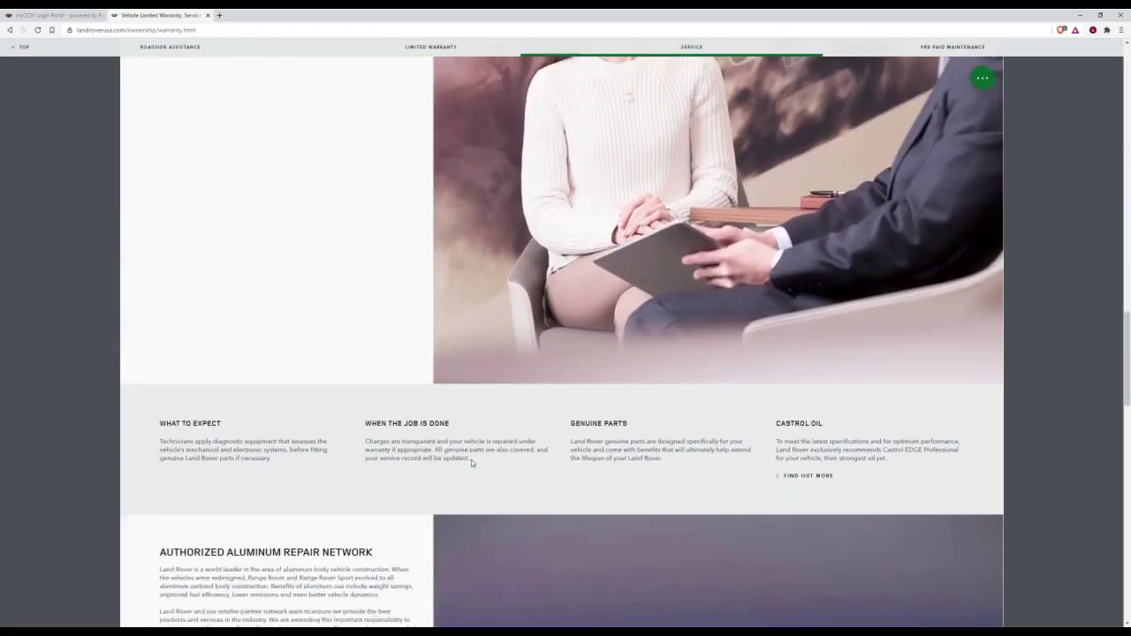
pyautogui.scroll(20, 471, 463)
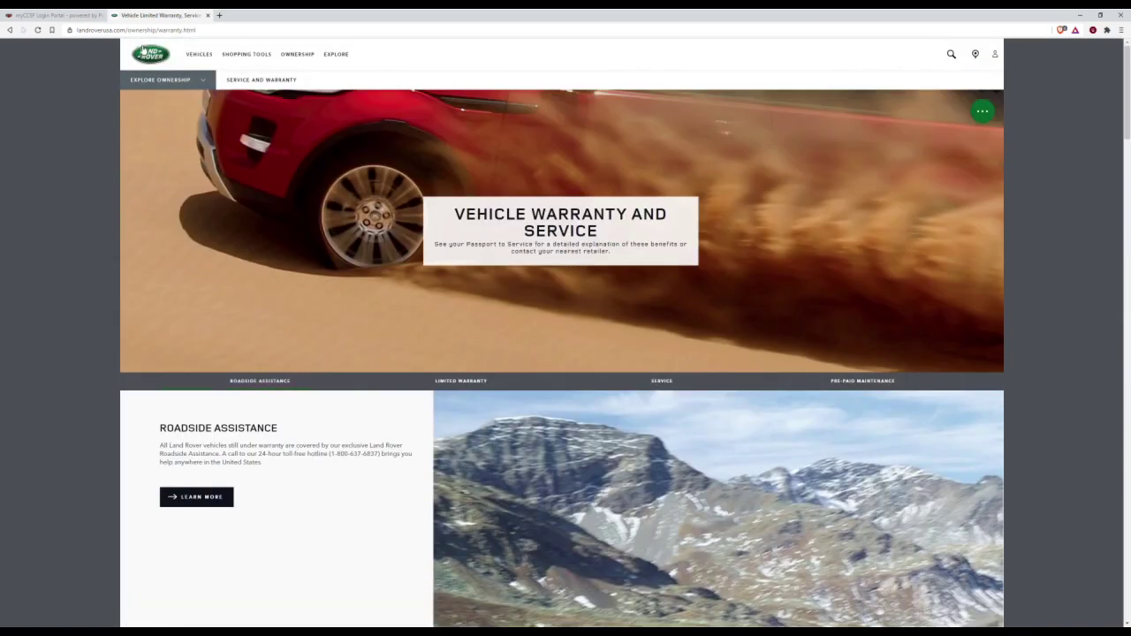
# Return home and go to Ownership > Contact Land Rover > Contact Us
pyautogui.click(144, 53)
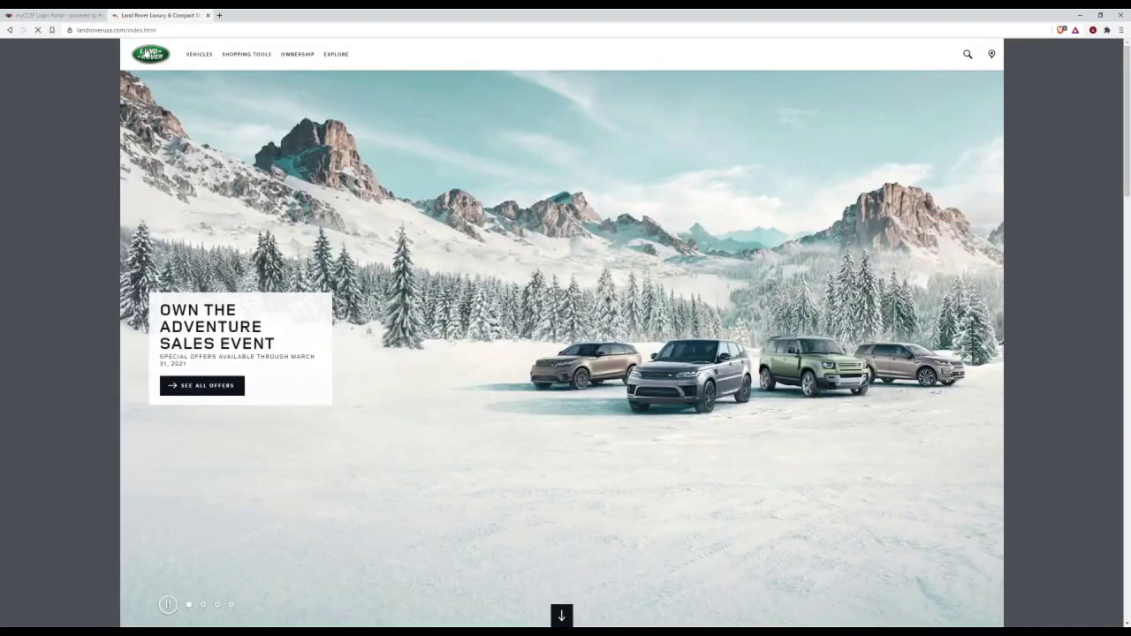
pyautogui.click(239, 55)
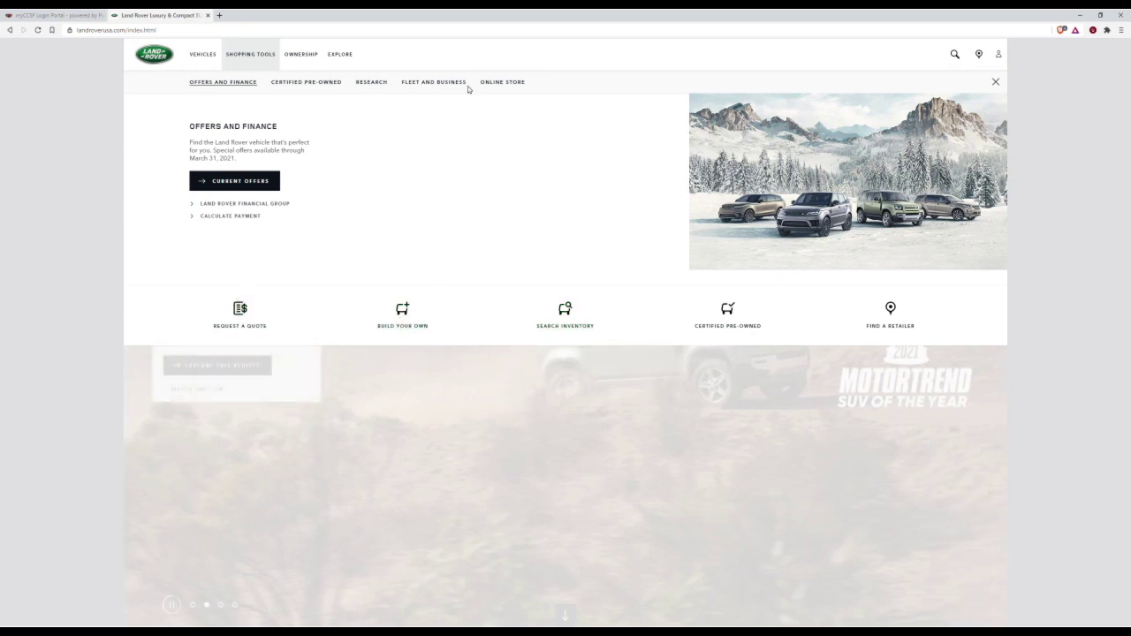
pyautogui.click(310, 62)
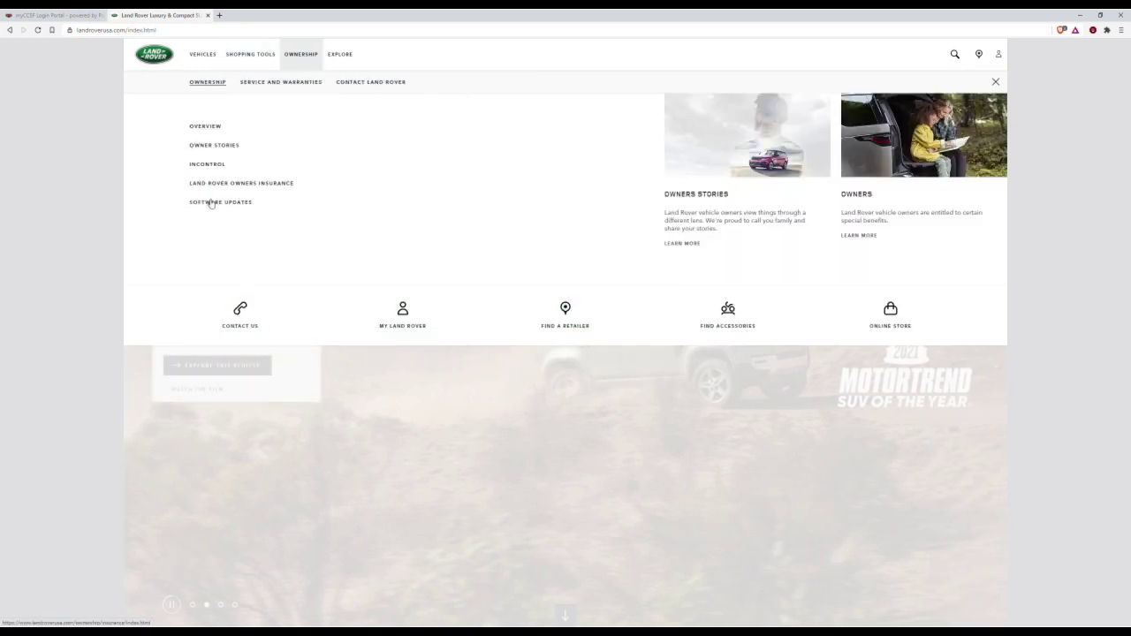
pyautogui.click(357, 84)
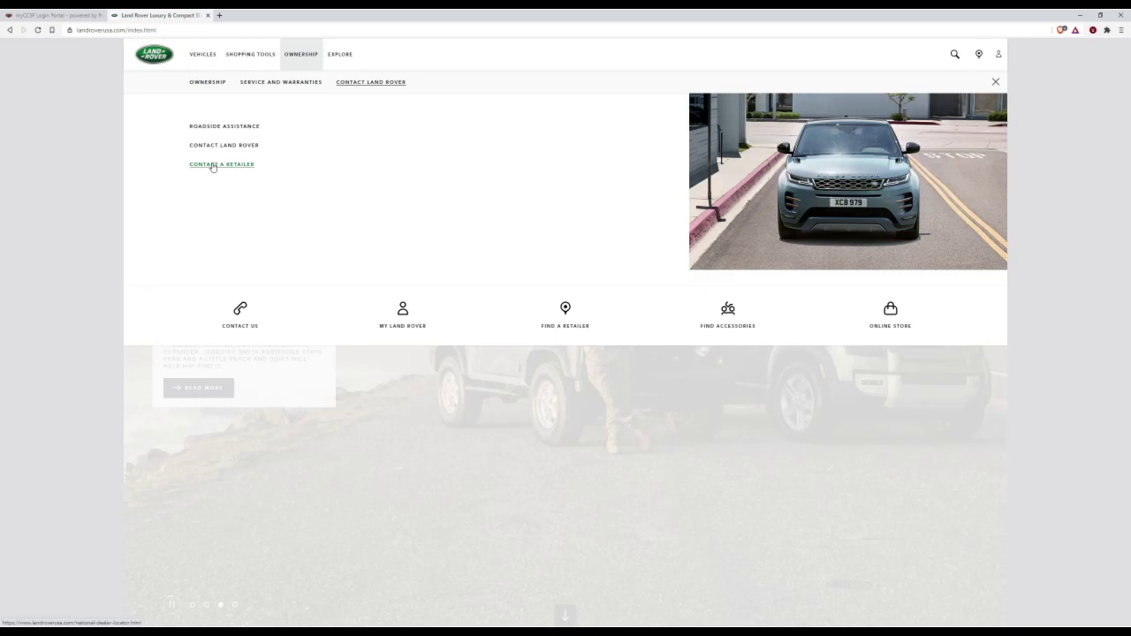
pyautogui.click(232, 323)
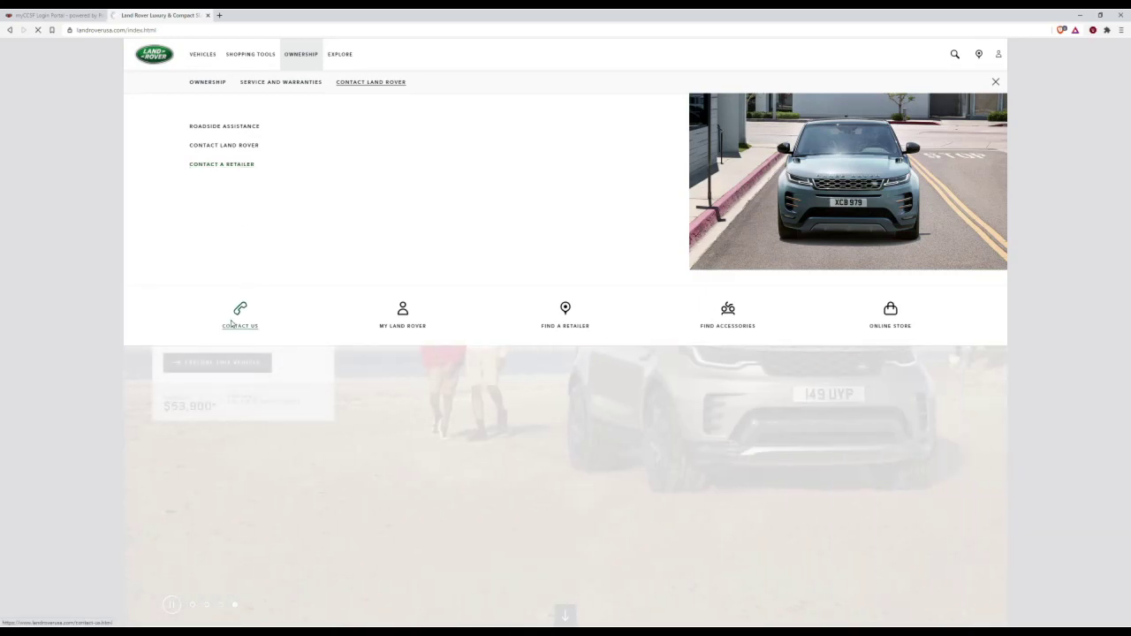
pyautogui.scroll(-3, 107, 368)
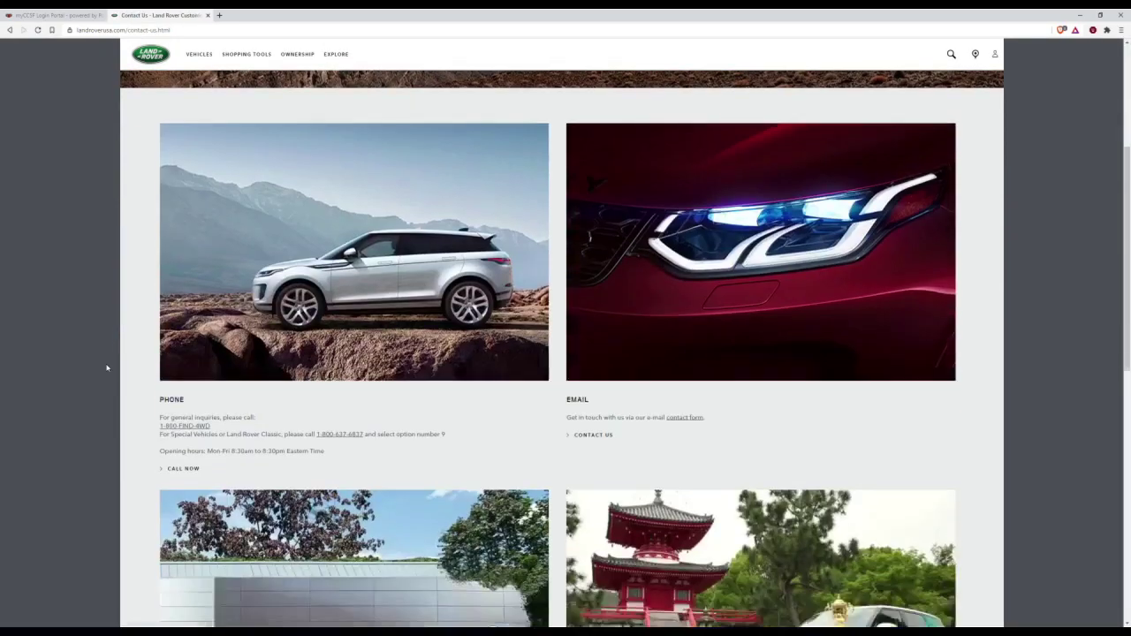
pyautogui.moveTo(158, 428); pyautogui.dragTo(239, 437)
pyautogui.click(492, 453)
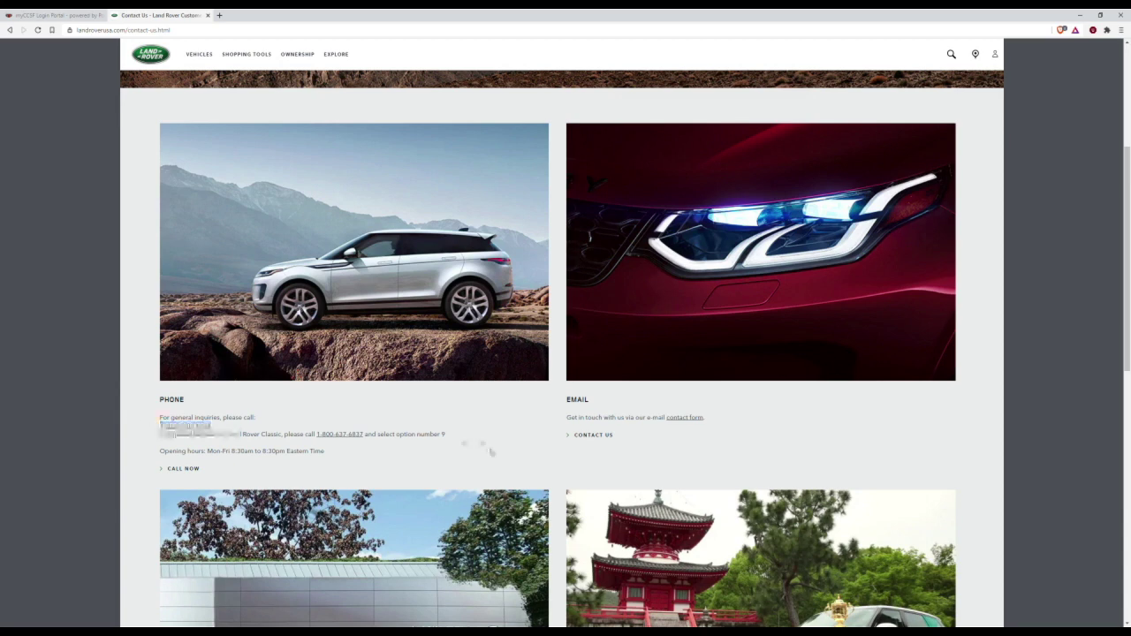
pyautogui.click(594, 436)
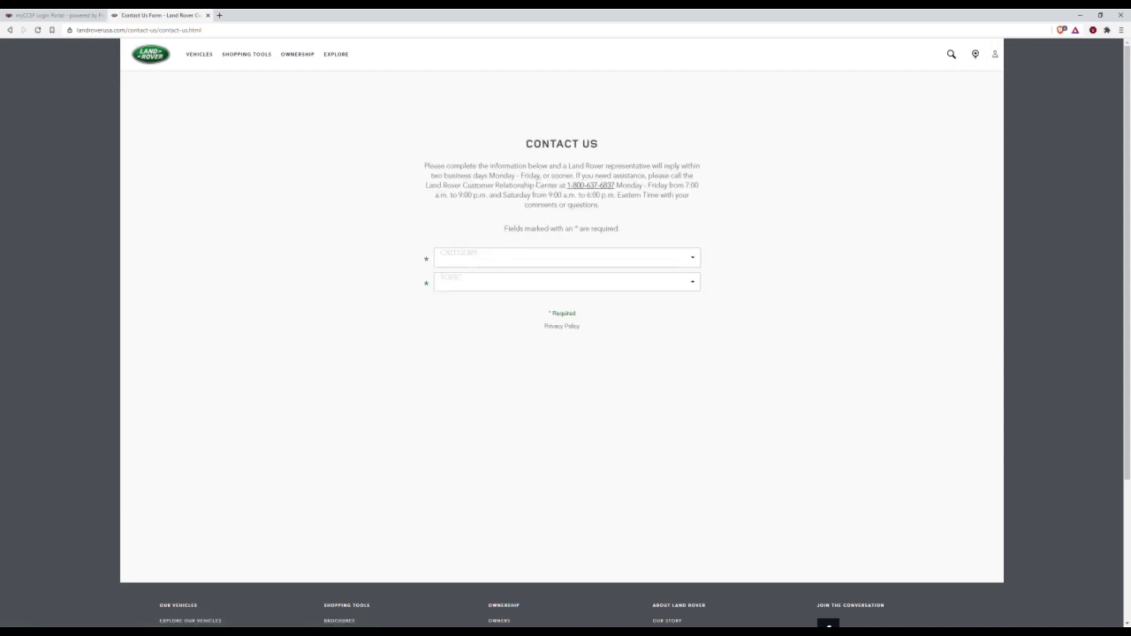
pyautogui.click(9, 29)
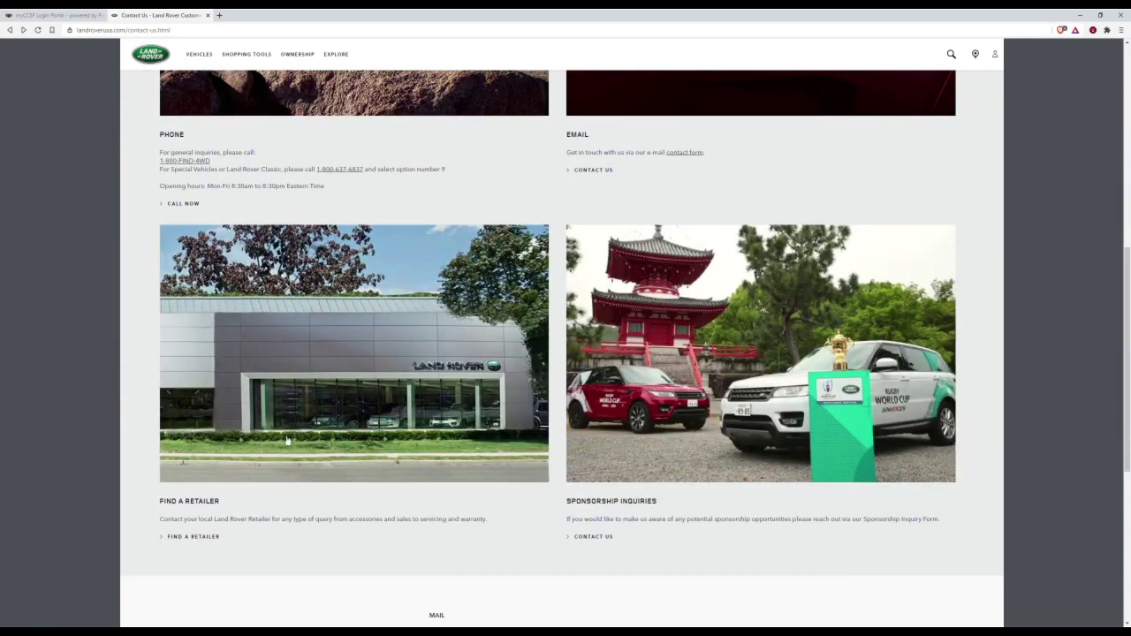
pyautogui.scroll(-3, 556, 503)
pyautogui.scroll(3, 556, 492)
pyautogui.scroll(5, 556, 492)
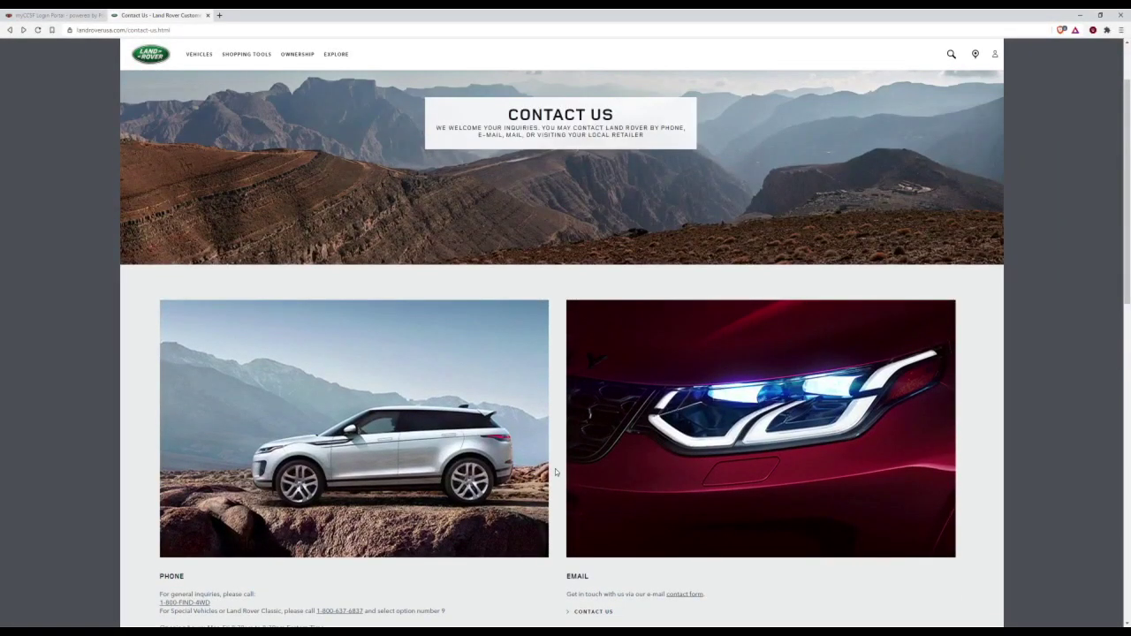
pyautogui.scroll(1, 556, 472)
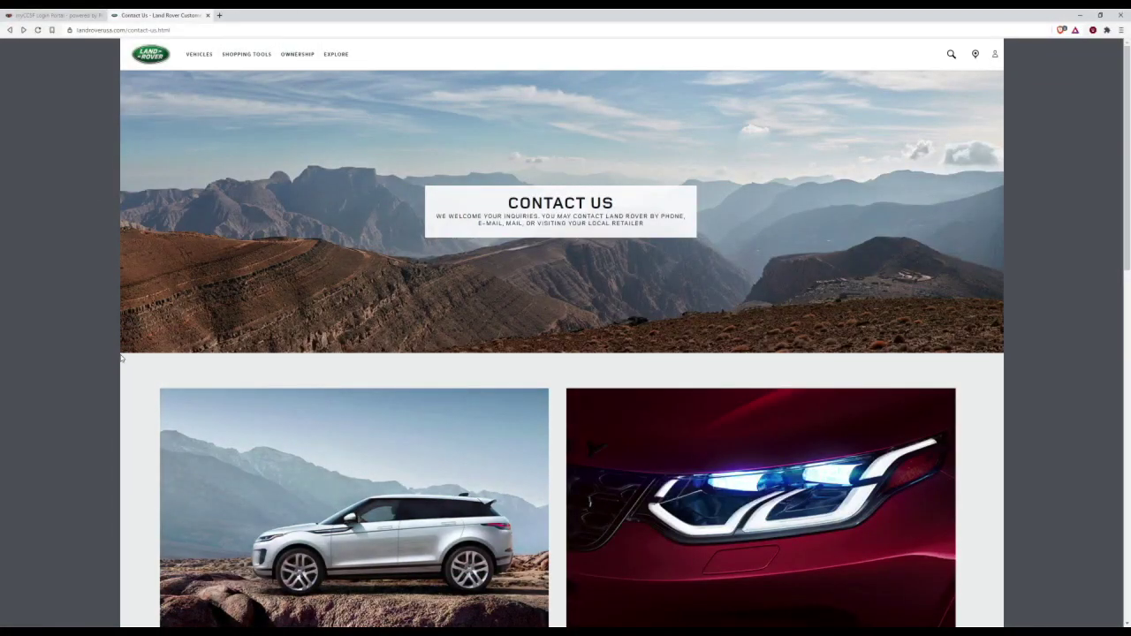
pyautogui.scroll(-15, 122, 359)
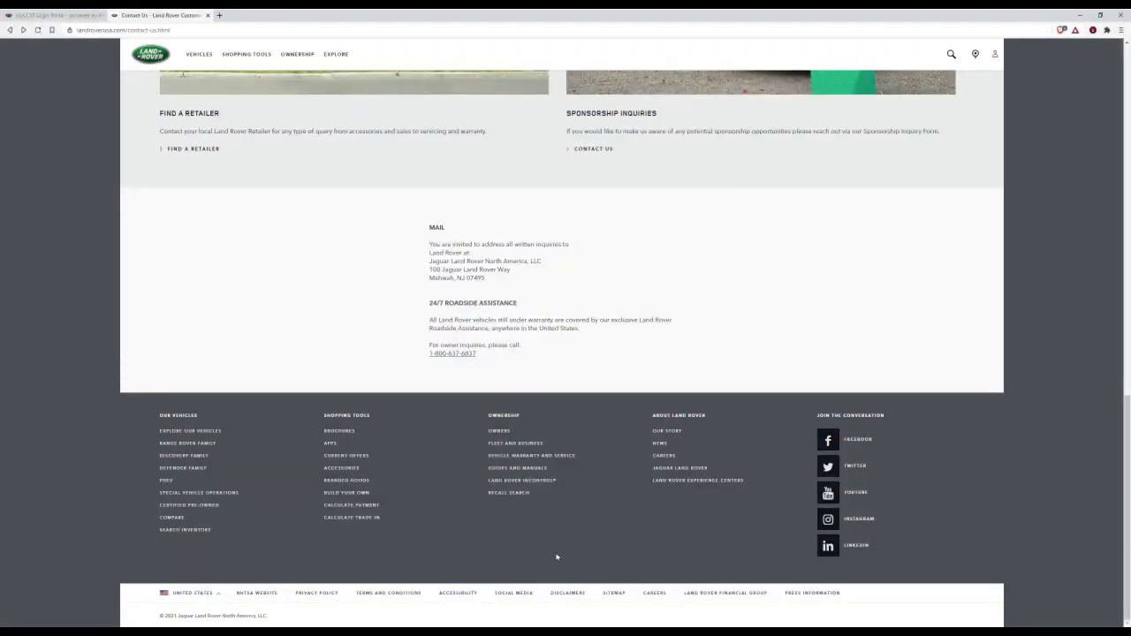
pyautogui.scroll(15, 557, 557)
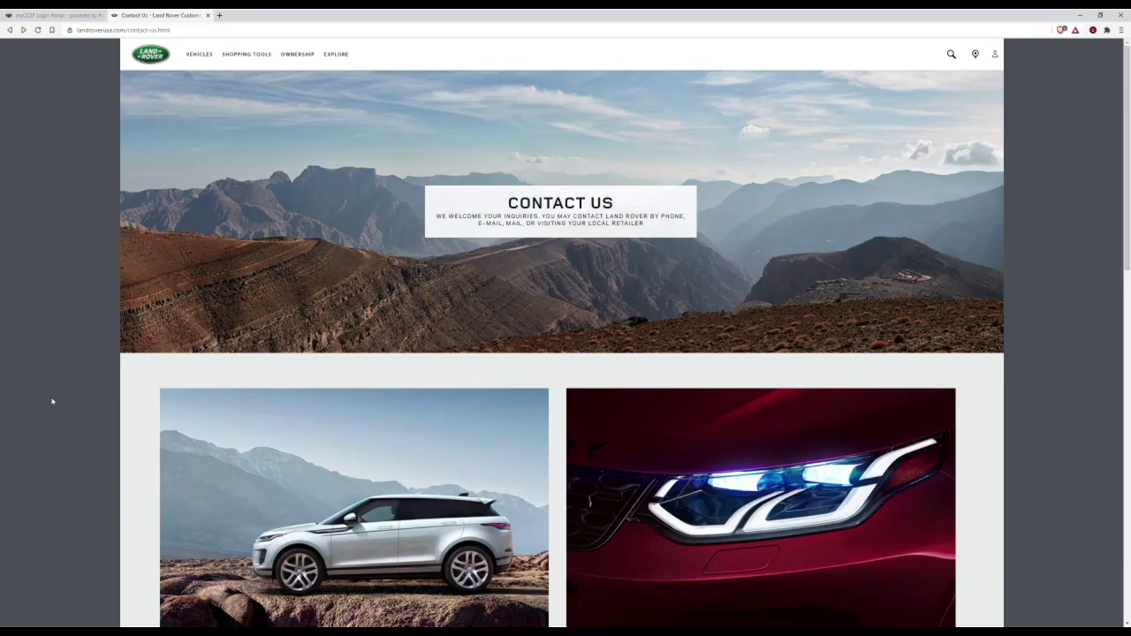
pyautogui.scroll(-5, 52, 401)
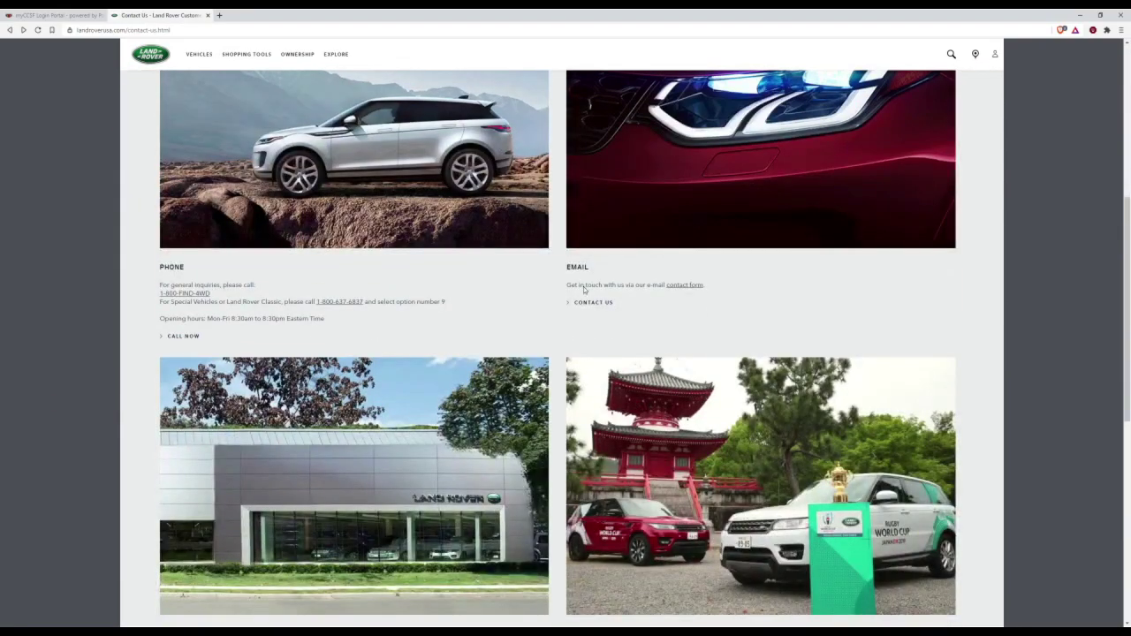
pyautogui.scroll(-3, 583, 289)
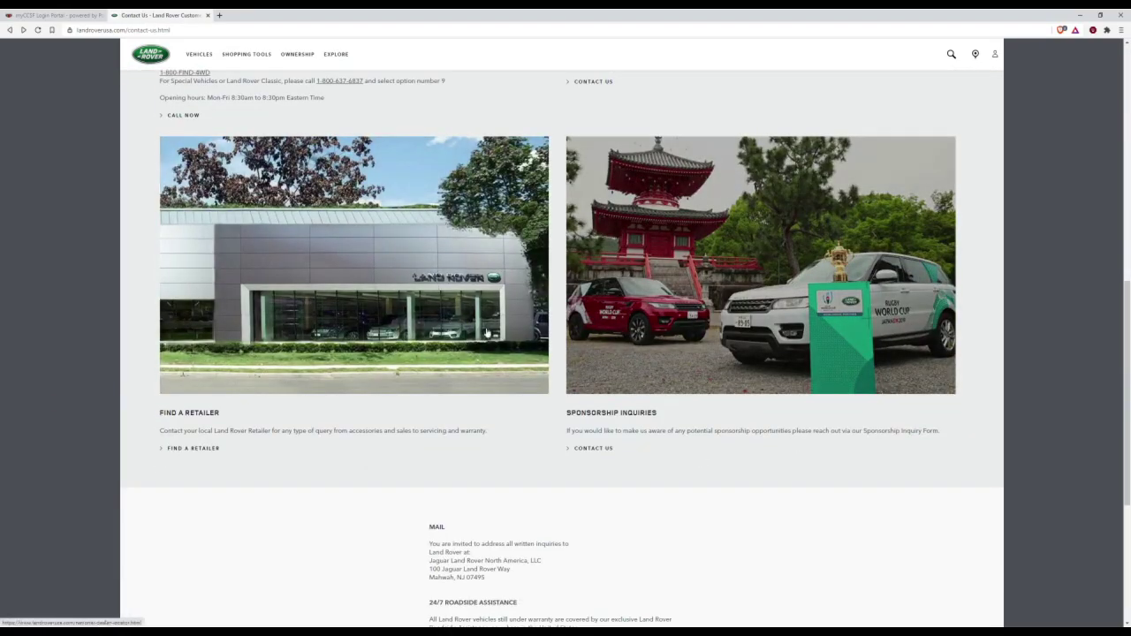
pyautogui.rightClick(449, 314)
pyautogui.scroll(8, 449, 314)
pyautogui.click(18, 253)
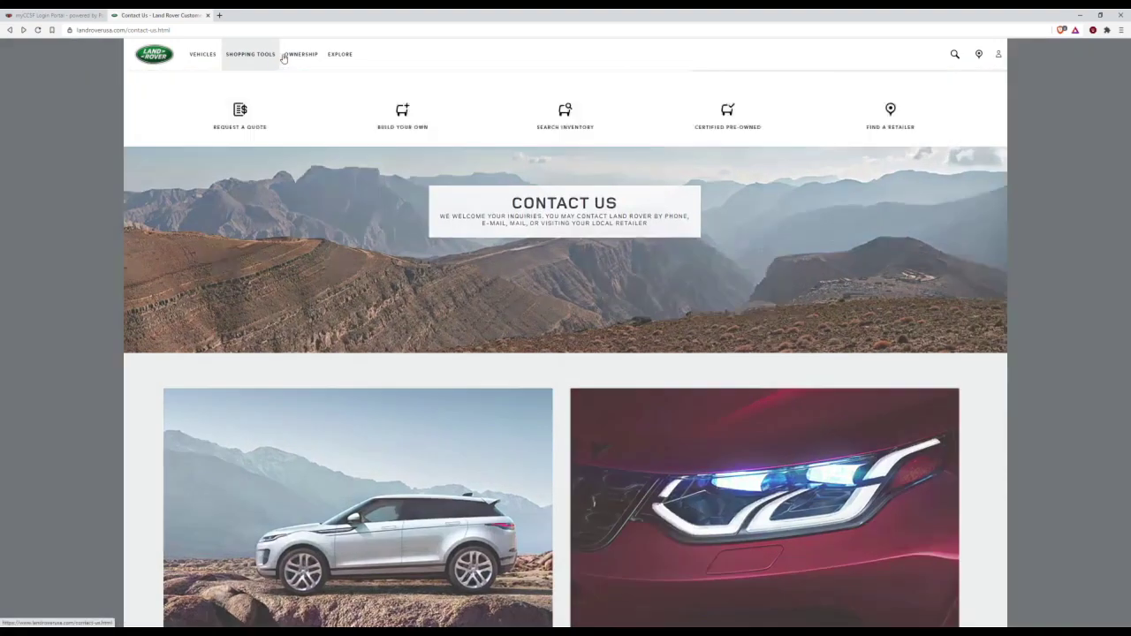
pyautogui.moveTo(297, 55)
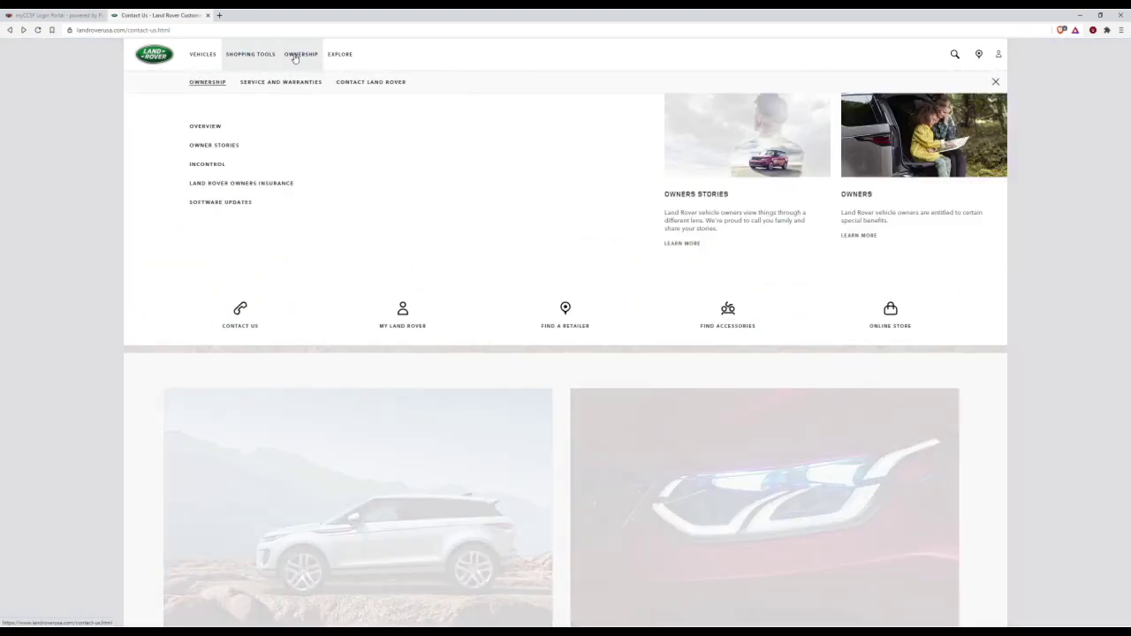
pyautogui.click(256, 329)
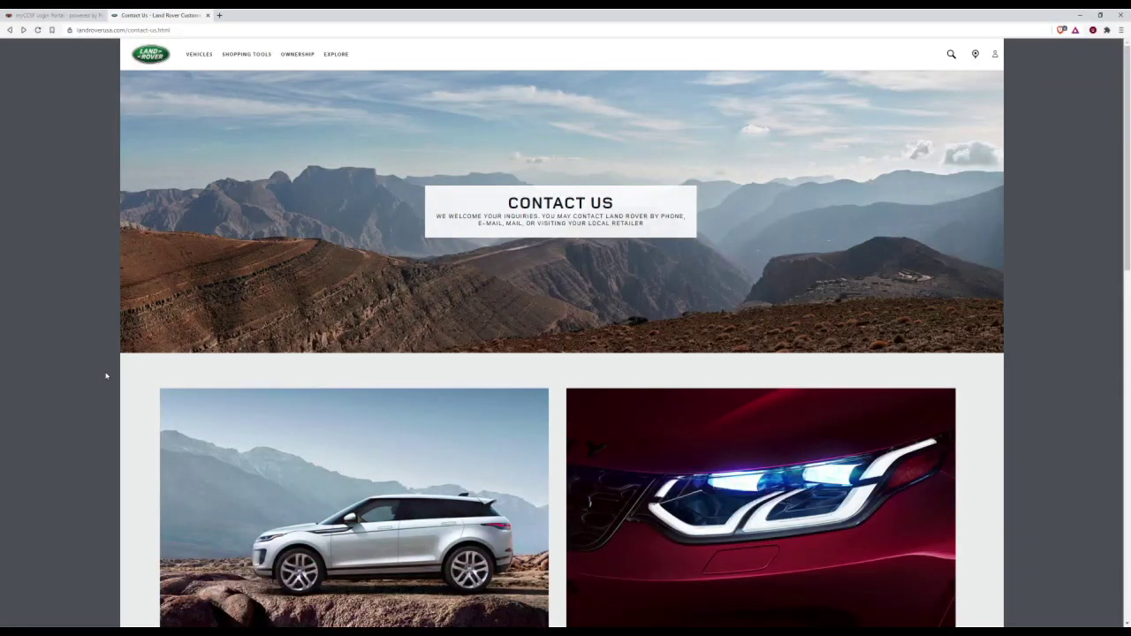
# Return to the home page and scroll to the Our Retailers Are Here For You section
pyautogui.click(134, 58)
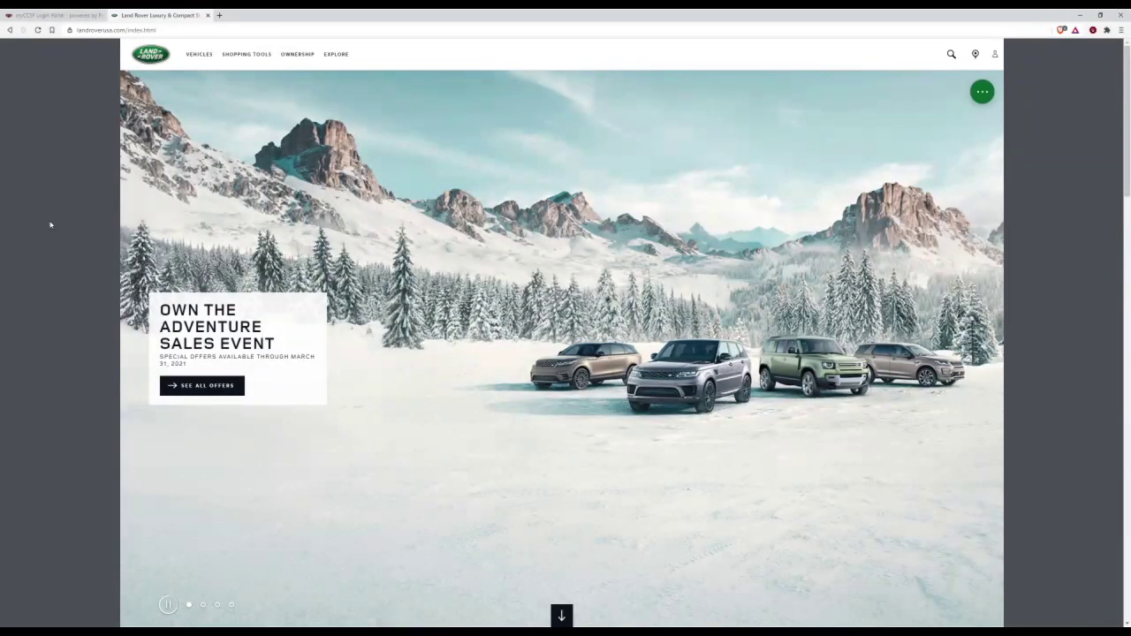
pyautogui.scroll(-5, 55, 219)
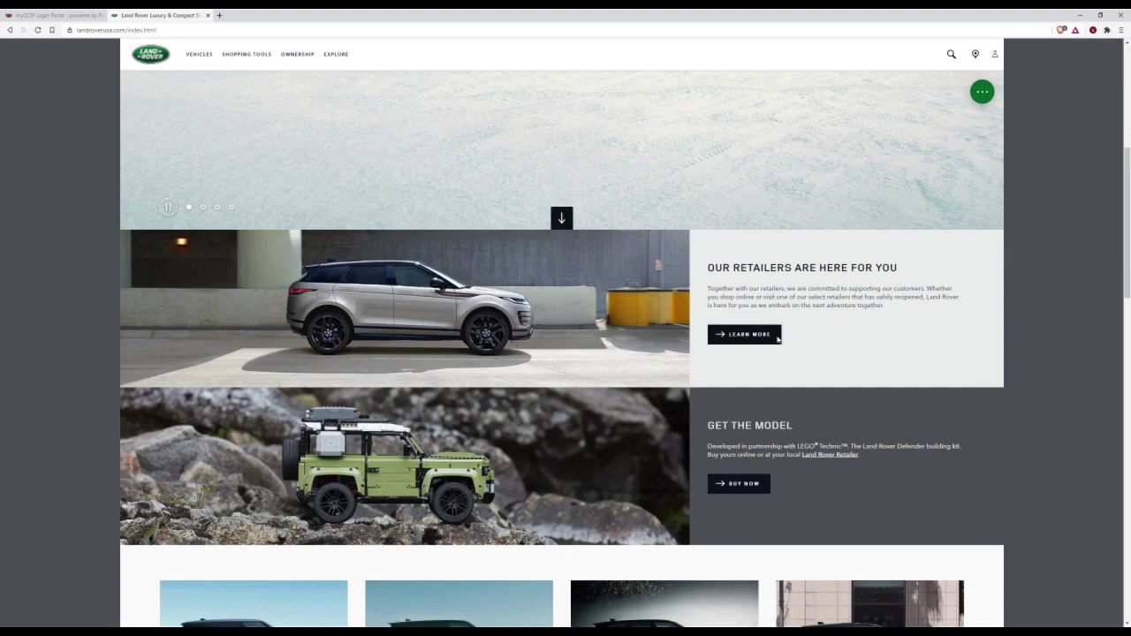
# Open the retailers' Commitment page, read its purchase, service and hygiene sections, then return to the top
pyautogui.click(755, 343)
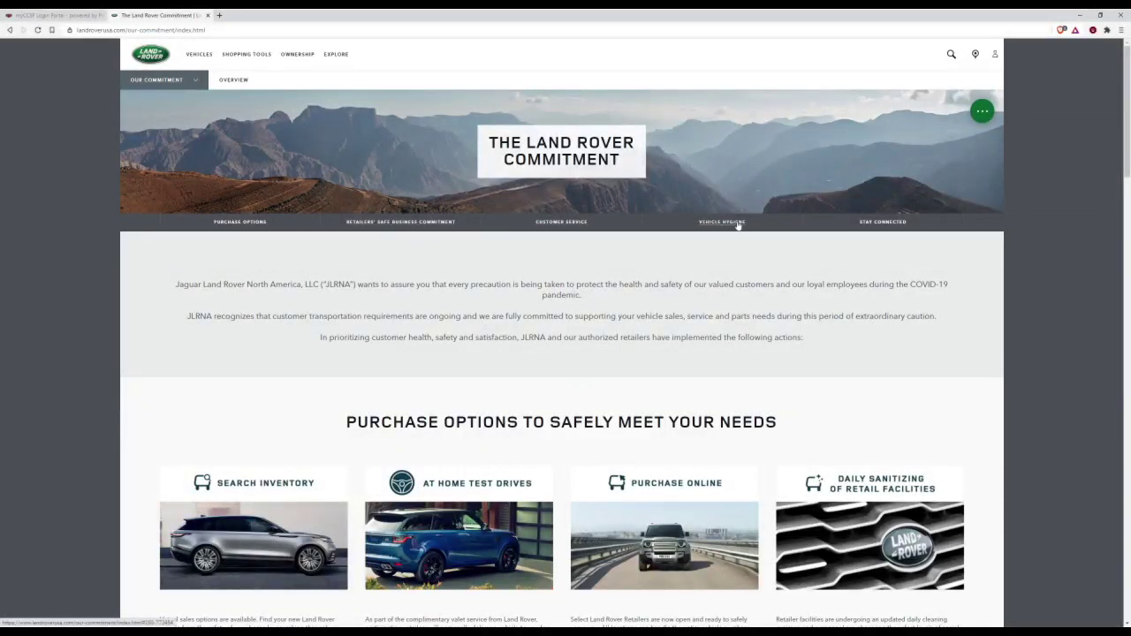
pyautogui.scroll(-3, 522, 338)
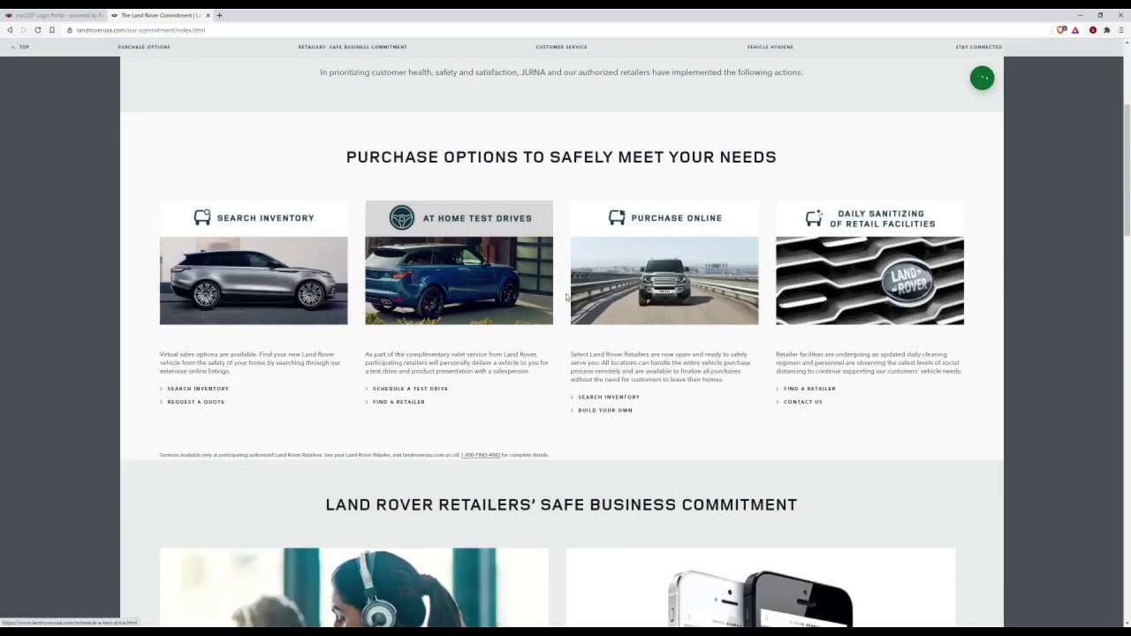
pyautogui.scroll(-5, 566, 297)
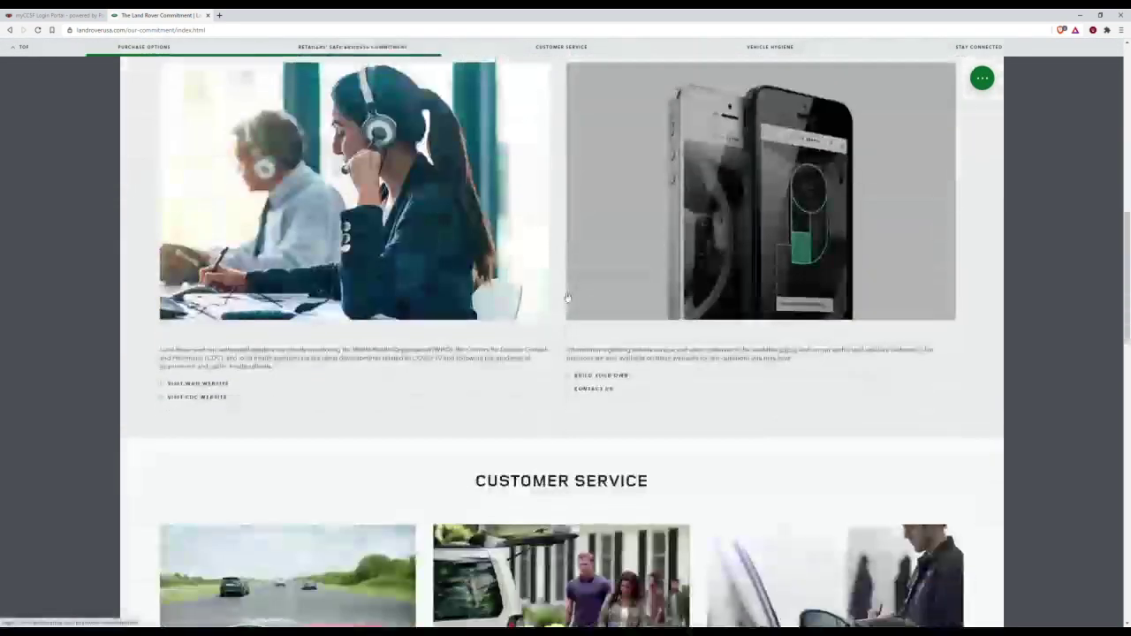
pyautogui.scroll(-4, 550, 315)
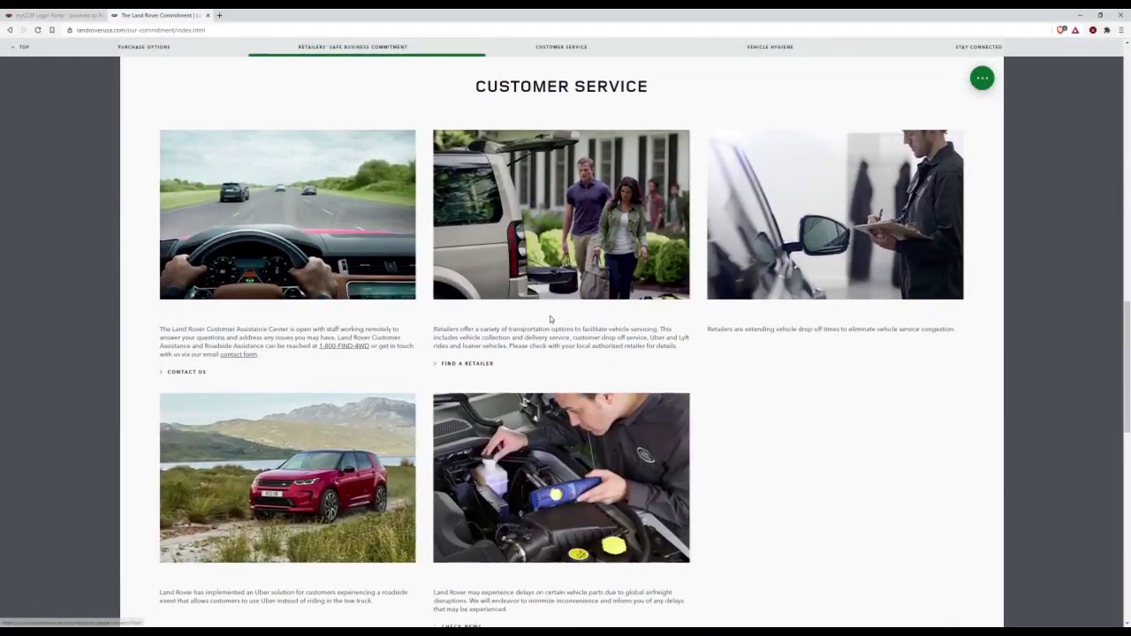
pyautogui.scroll(-4, 550, 315)
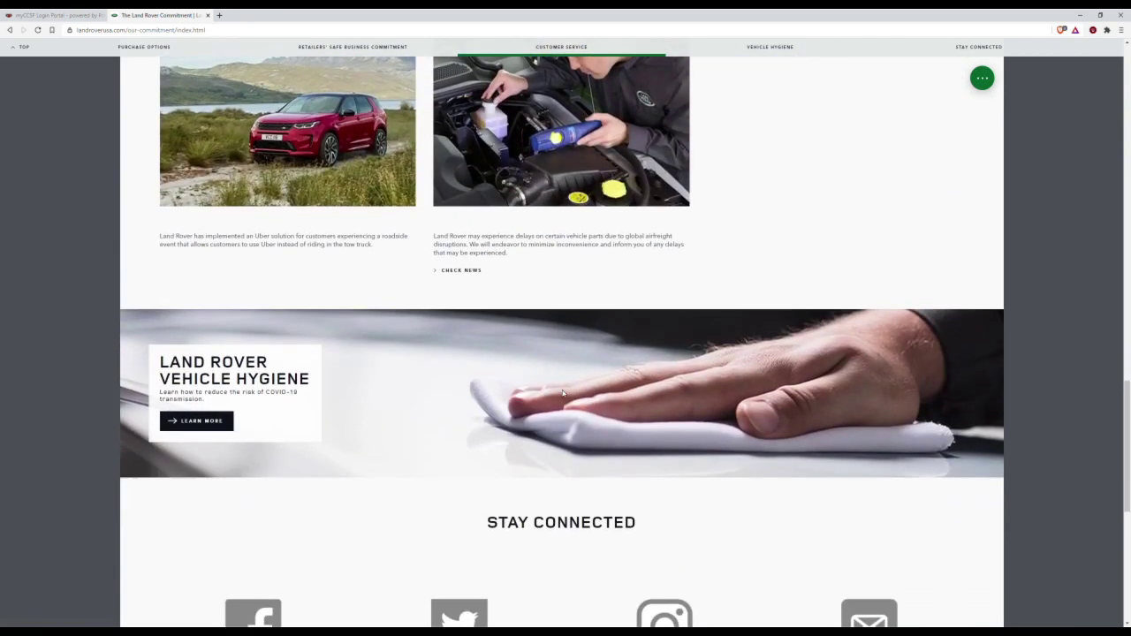
pyautogui.scroll(-2, 563, 392)
pyautogui.scroll(-2, 564, 394)
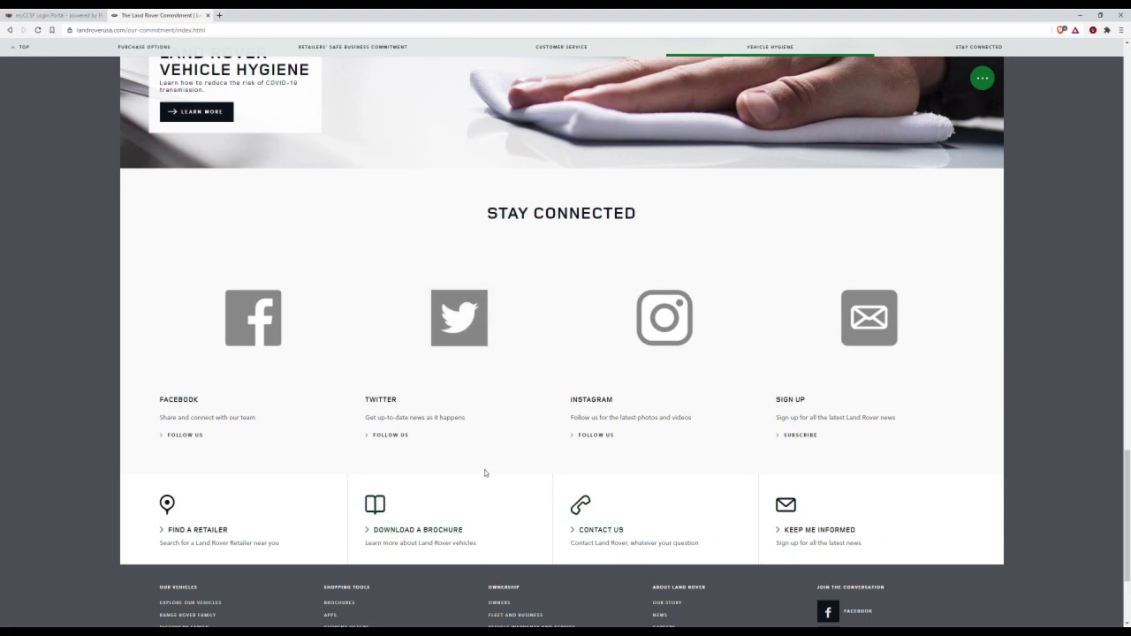
pyautogui.scroll(2, 518, 433)
pyautogui.scroll(15, 563, 415)
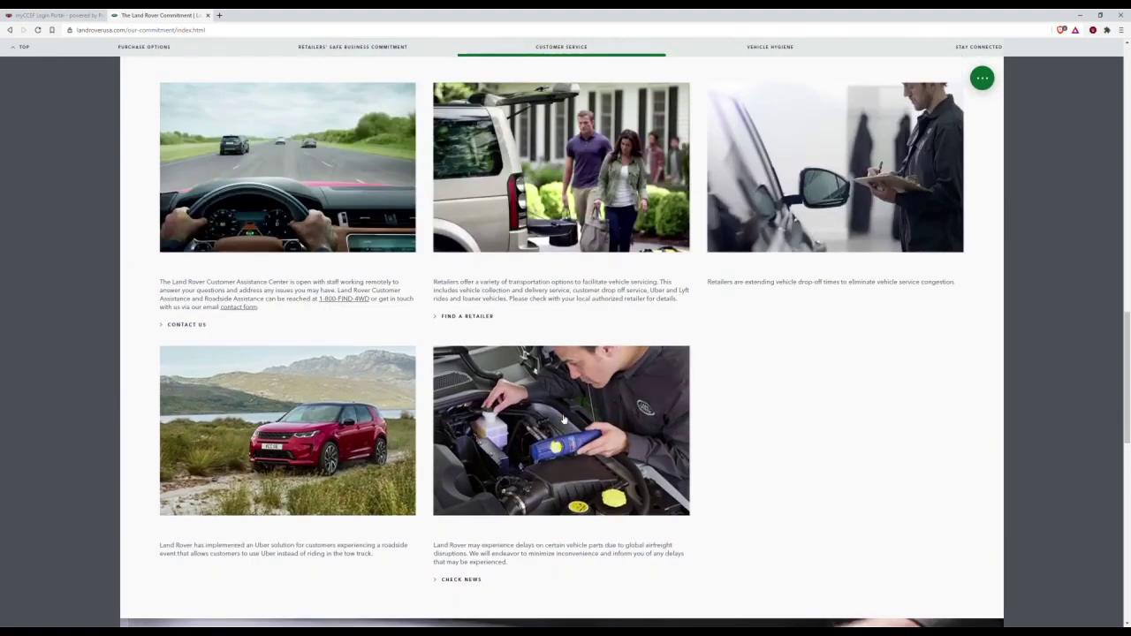
pyautogui.scroll(4, 565, 422)
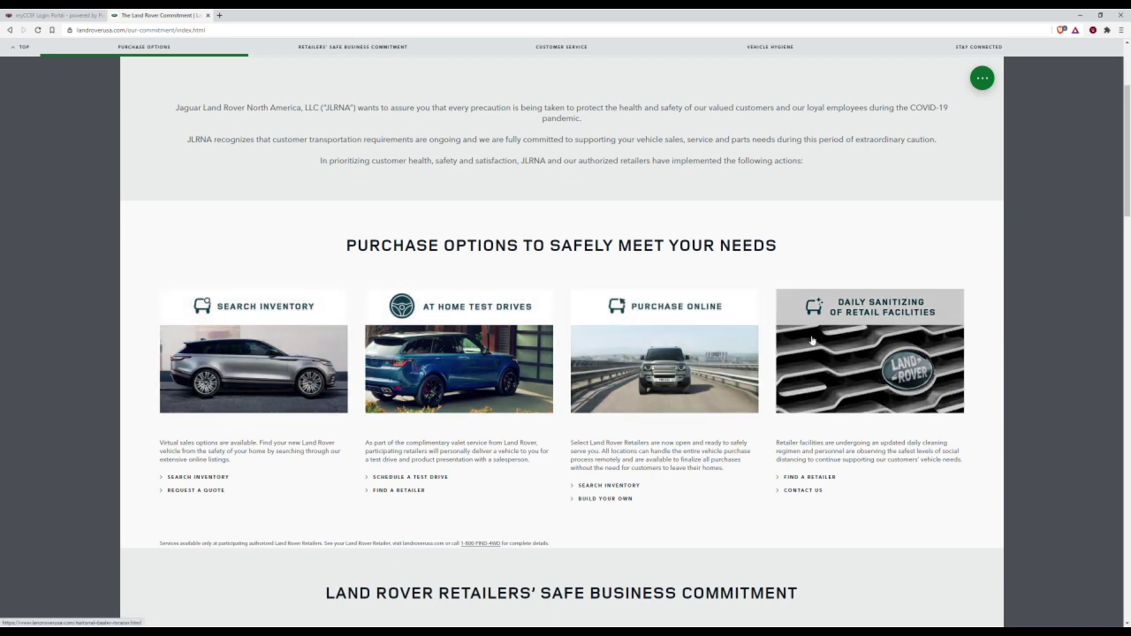
pyautogui.scroll(2, 478, 330)
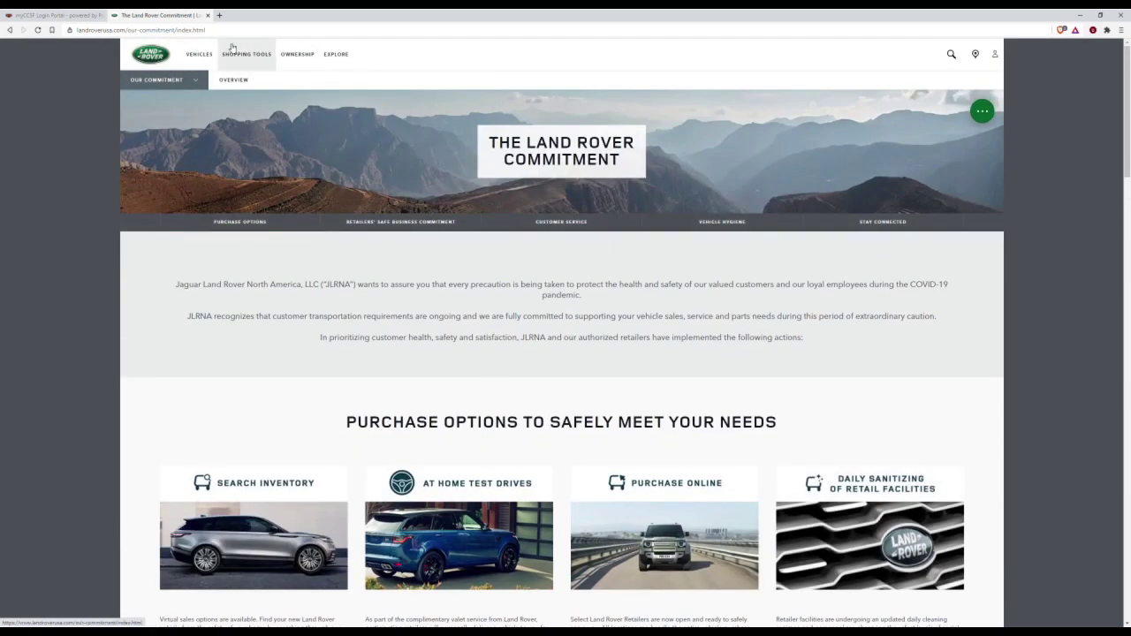
# From the home page, reach Find a Retailer via Shopping Tools, dismissing the COVID notice and blocking location sharing
pyautogui.click(192, 56)
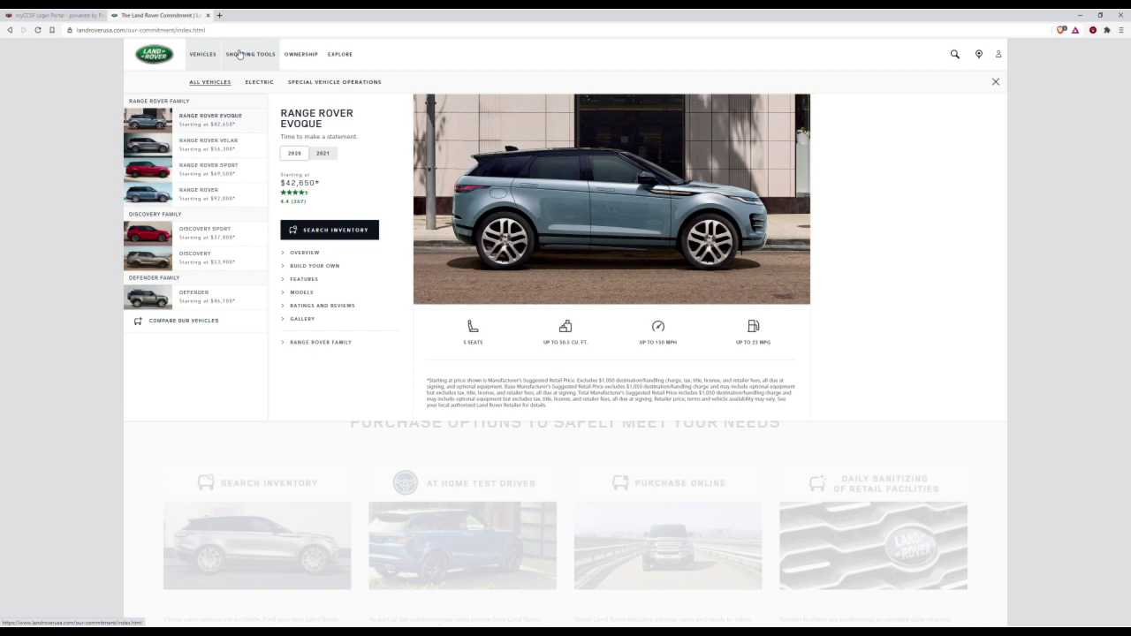
pyautogui.click(156, 58)
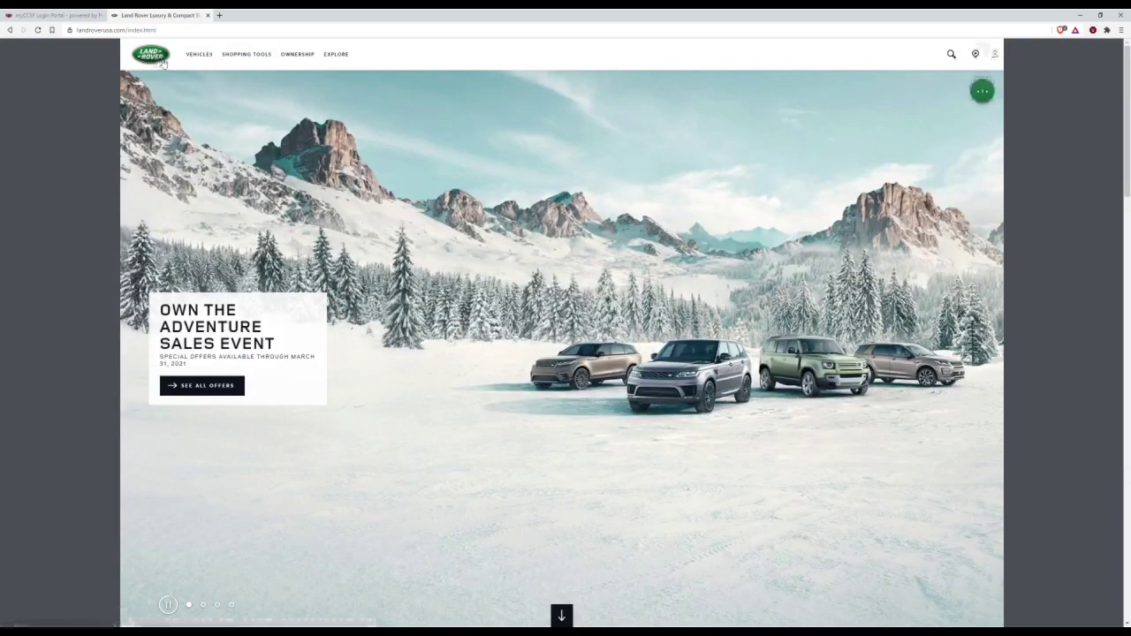
pyautogui.click(244, 54)
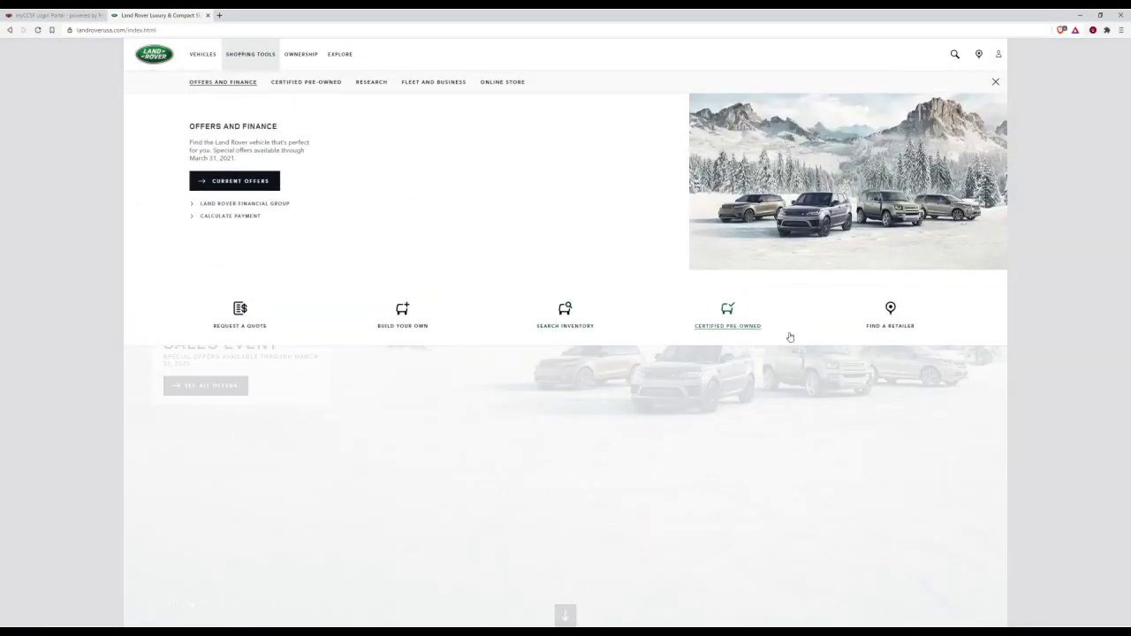
pyautogui.click(895, 335)
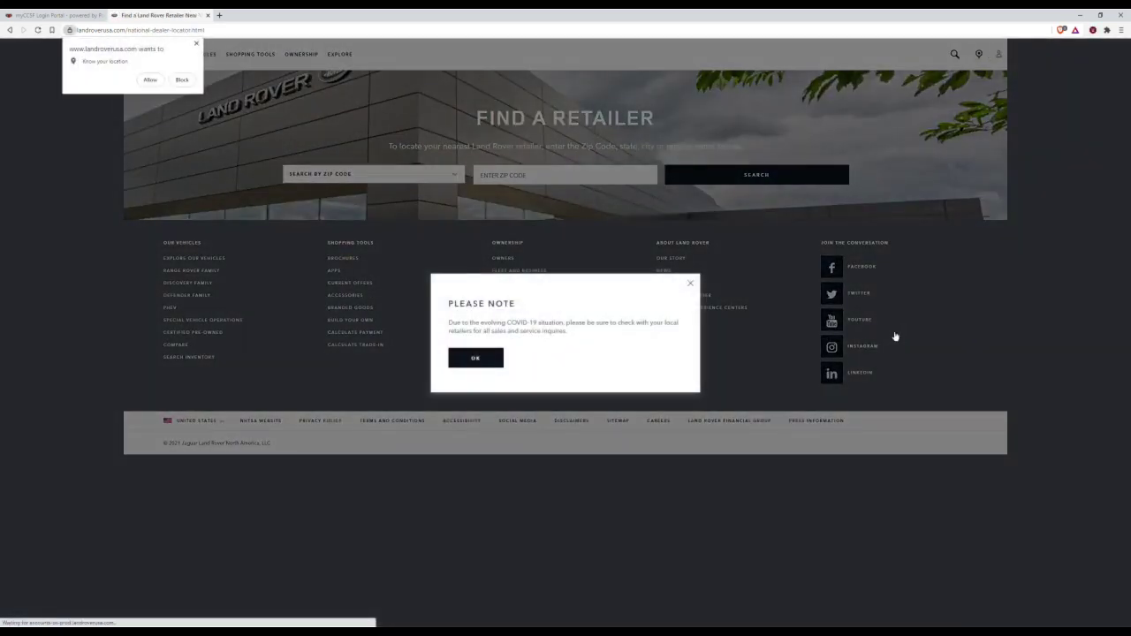
pyautogui.click(493, 357)
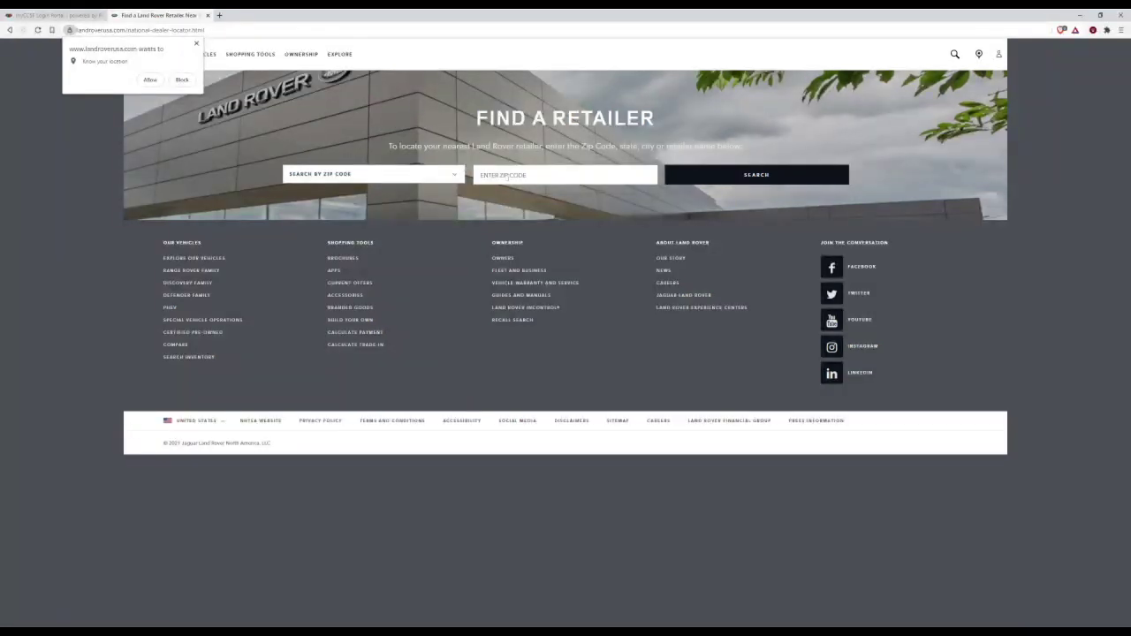
pyautogui.click(183, 79)
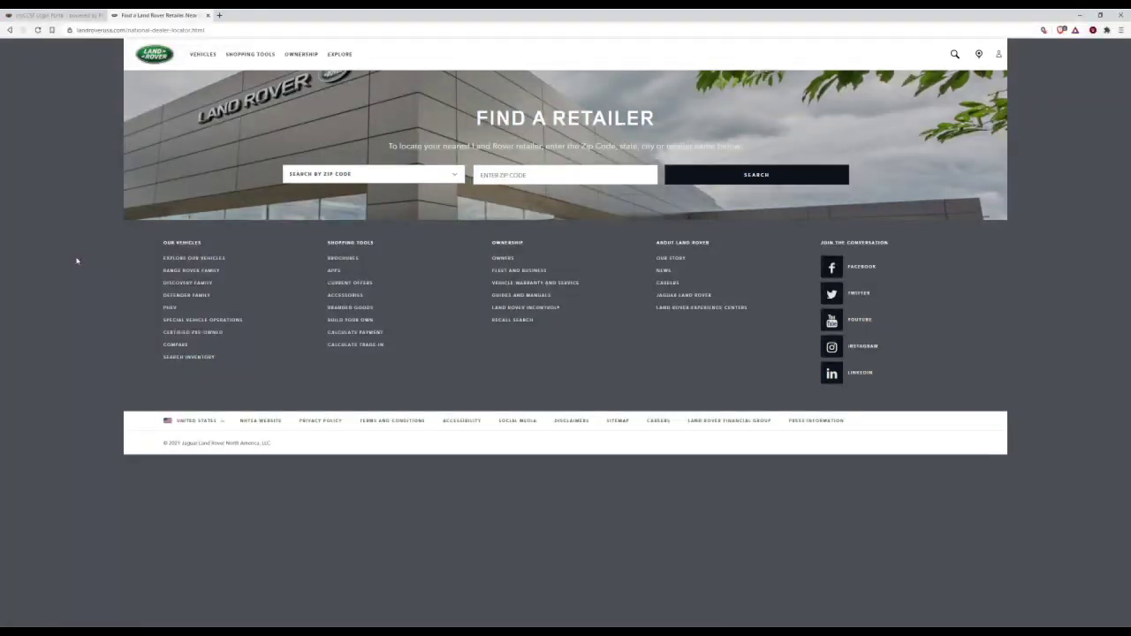
# Go back to the homepage, scroll through its models, then return to the Sales Event banner
pyautogui.click(161, 58)
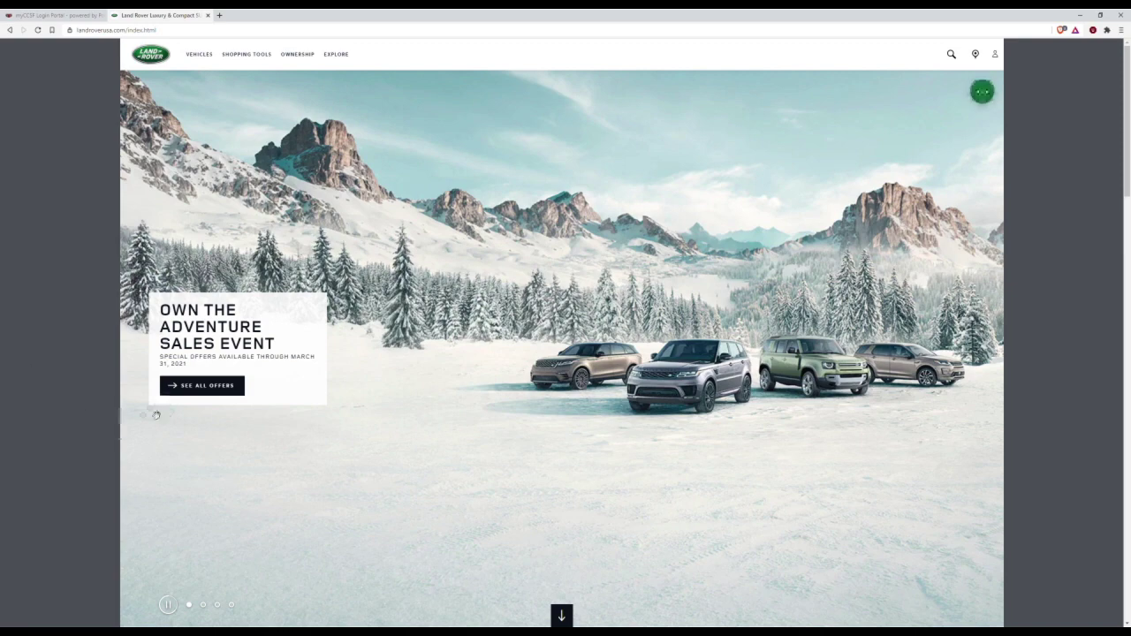
pyautogui.scroll(-3, 85, 420)
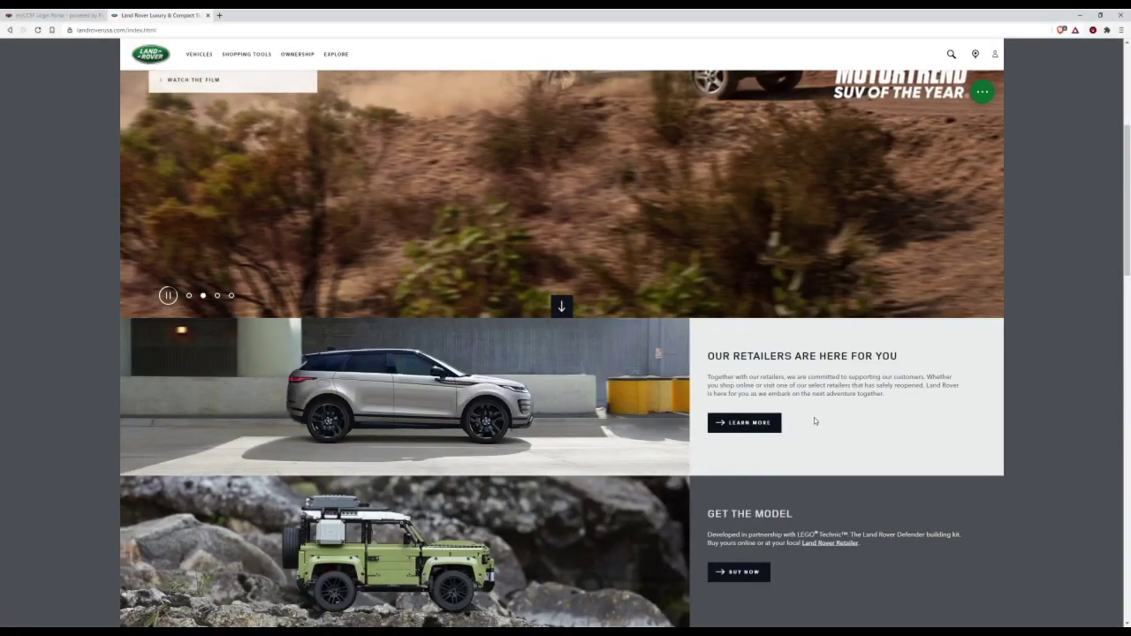
pyautogui.scroll(-2, 809, 424)
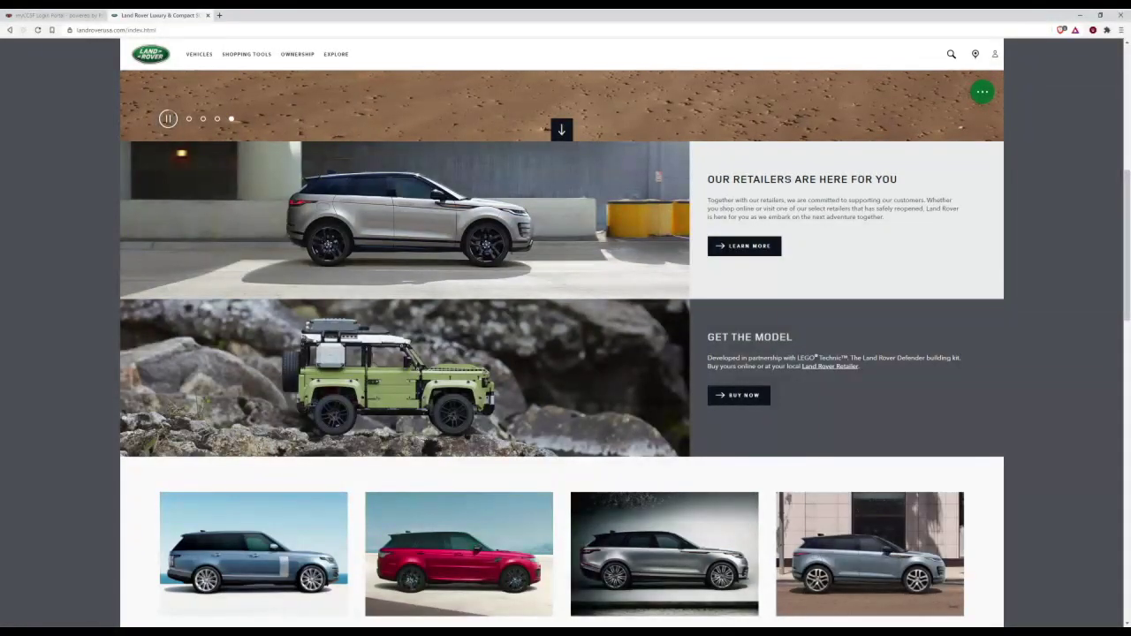
pyautogui.scroll(-4, 35, 313)
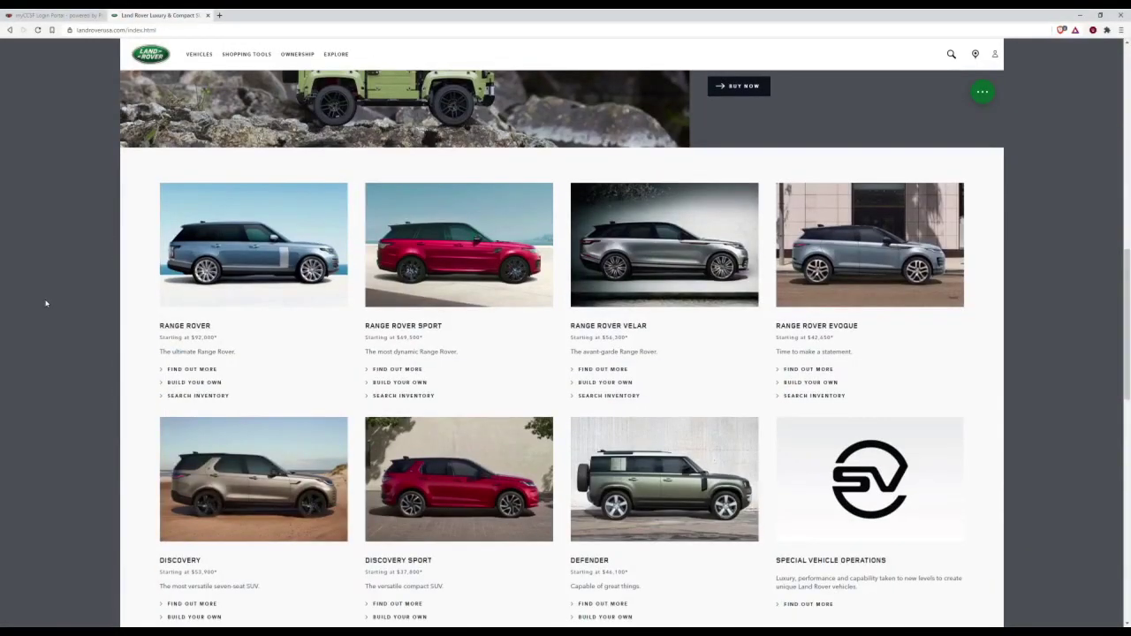
pyautogui.scroll(10, 62, 298)
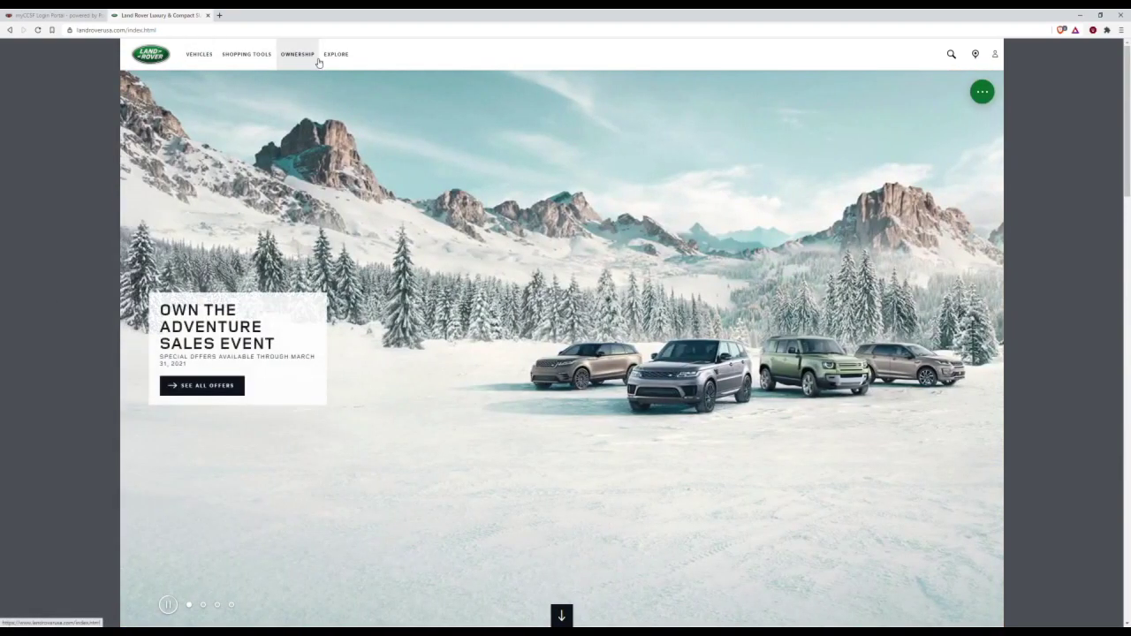
# Reopen Find a Retailer from Shopping Tools, dismissing the Please Note notice and the location prompt
pyautogui.click(199, 56)
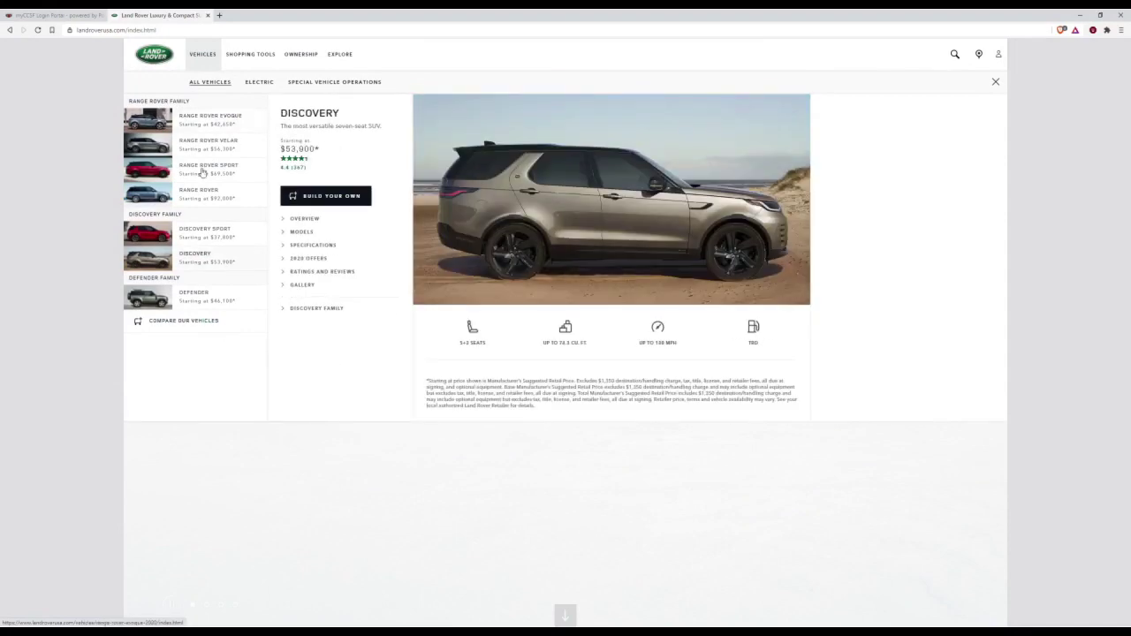
pyautogui.click(248, 55)
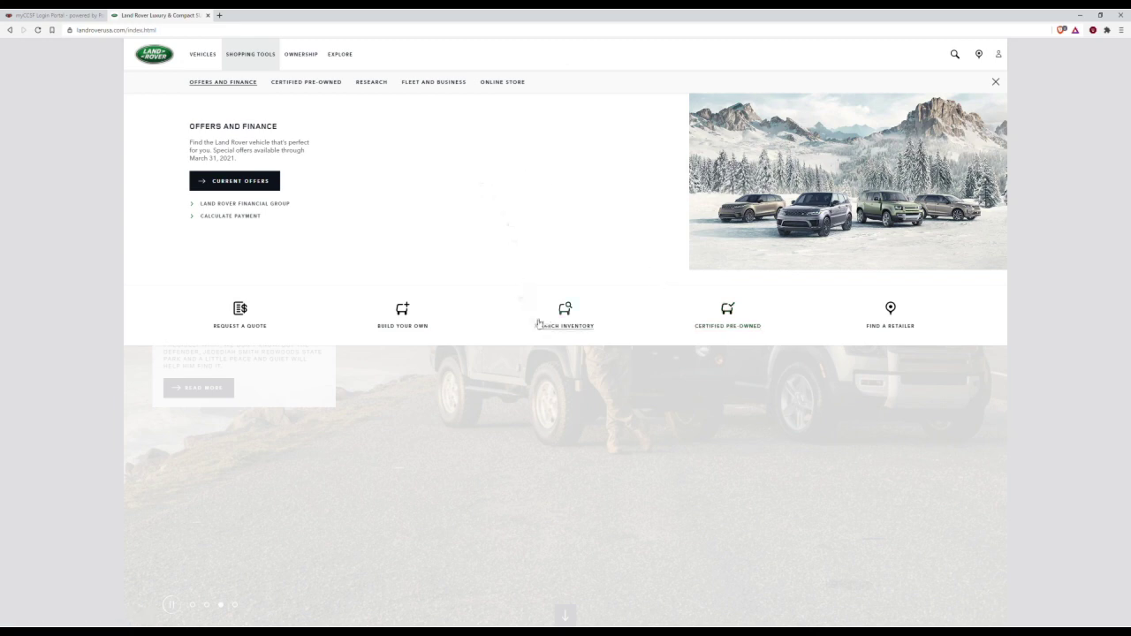
pyautogui.click(880, 315)
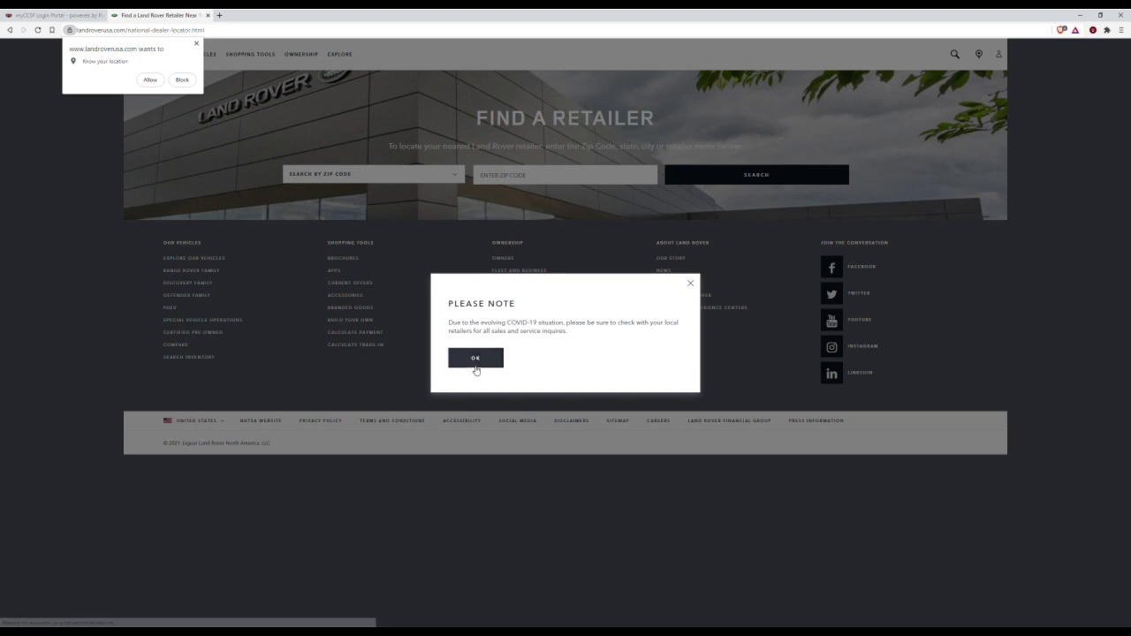
pyautogui.click(476, 359)
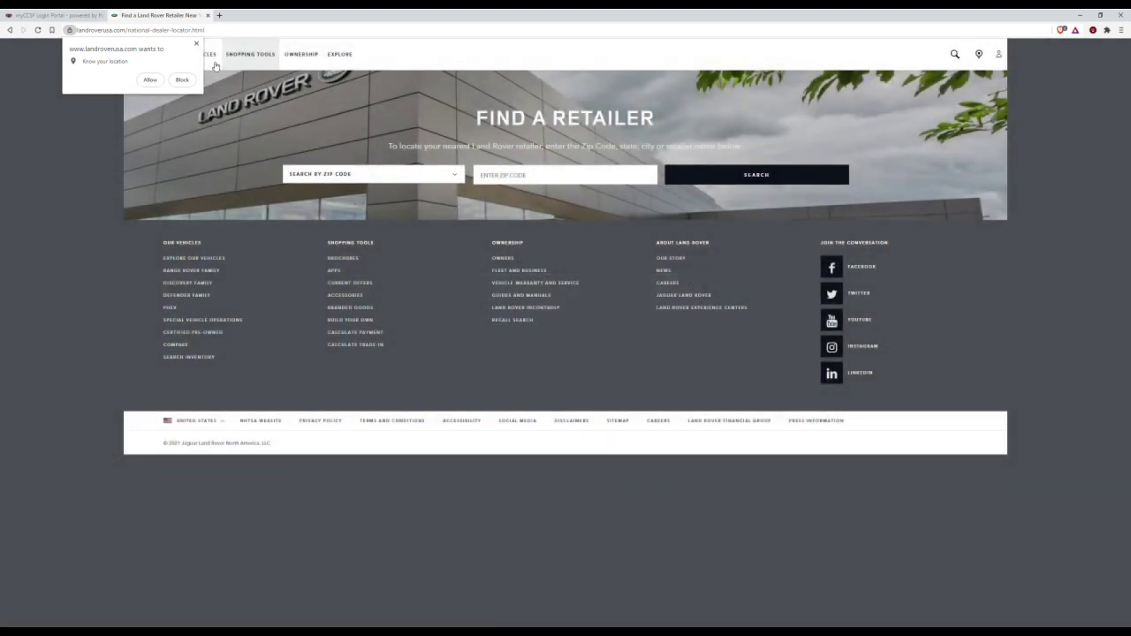
pyautogui.click(196, 43)
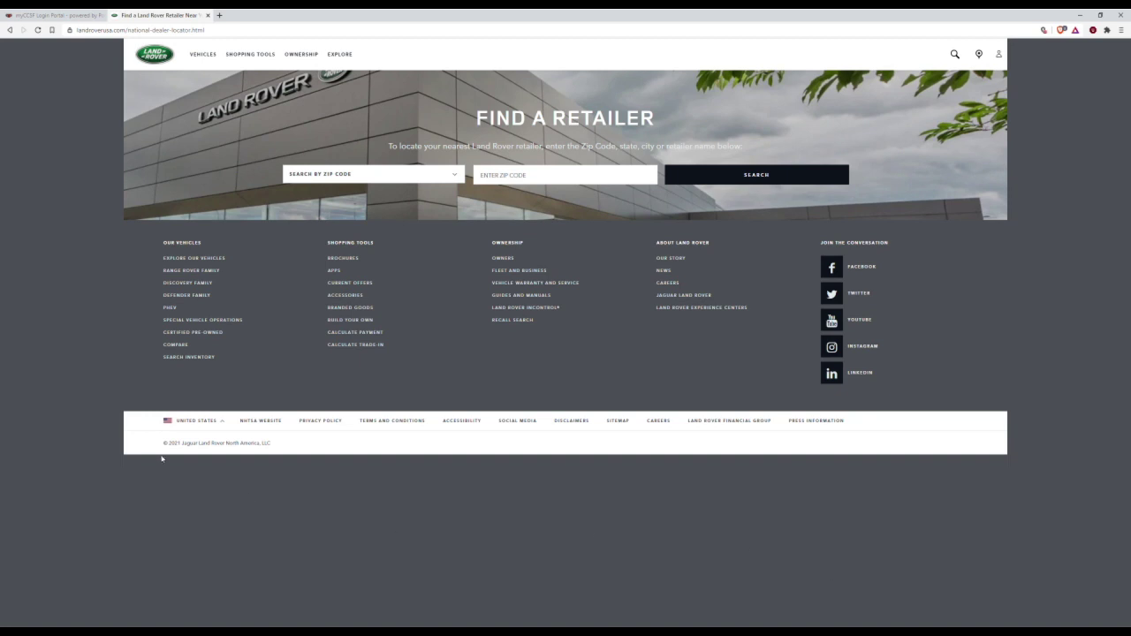
# Show the Shopping Tools menu with its quote, build, inventory, pre-owned and retailer links
pyautogui.click(263, 54)
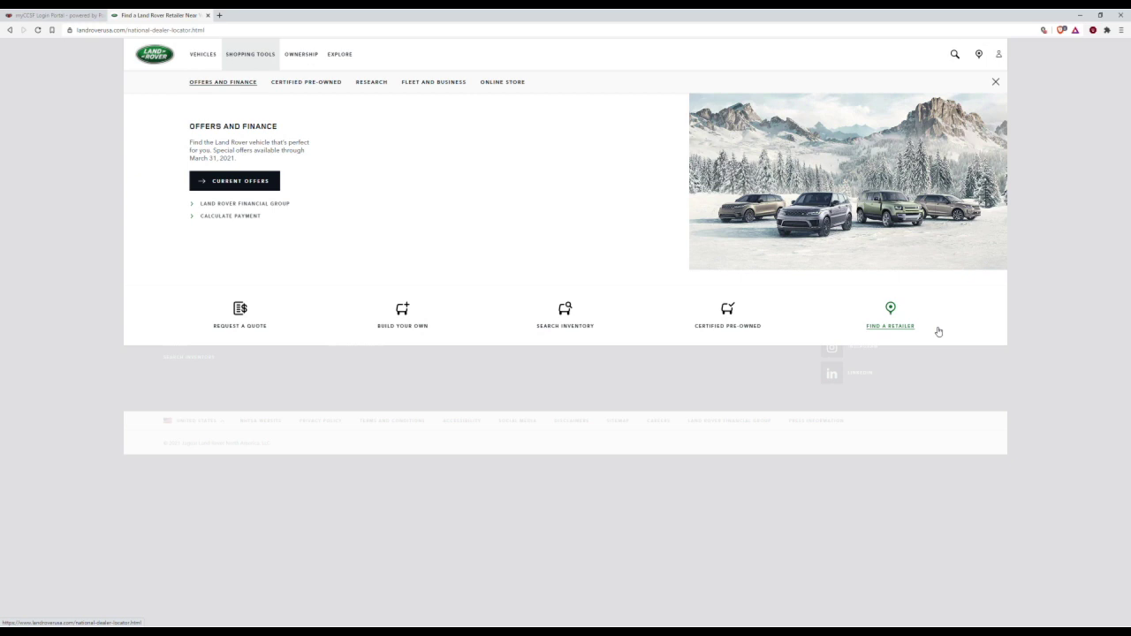
# Return to the homepage via the Land Rover logo and browse its sections down to Find a Retailer
pyautogui.click(146, 58)
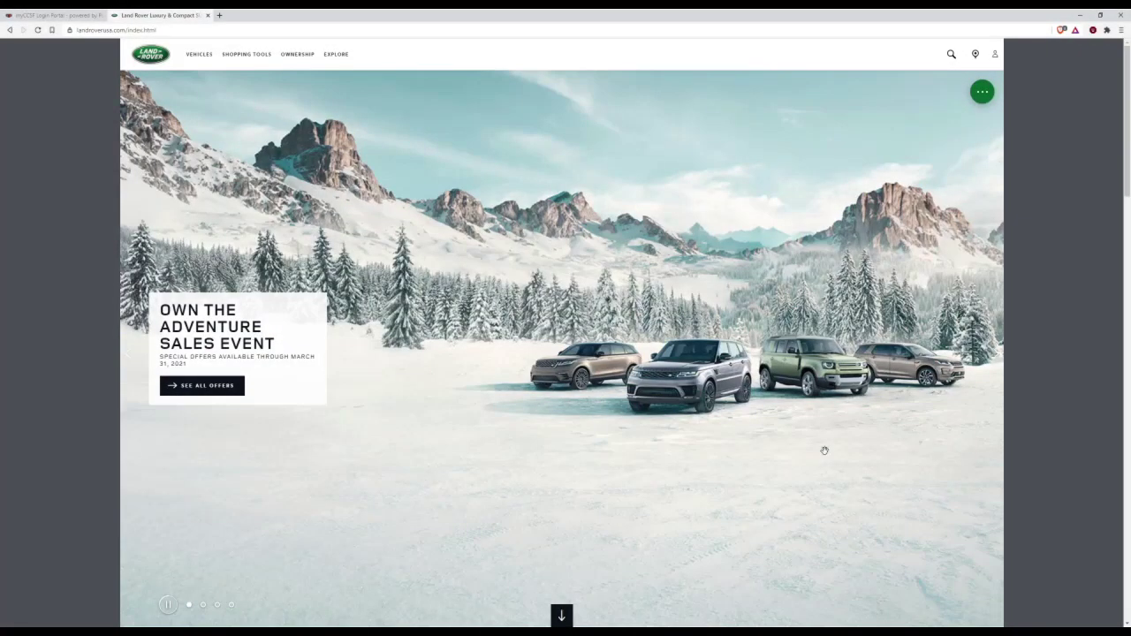
pyautogui.scroll(-3, 401, 353)
pyautogui.scroll(-3, 400, 353)
pyautogui.scroll(-3, 412, 372)
pyautogui.scroll(-3, 348, 323)
pyautogui.scroll(-2, 354, 331)
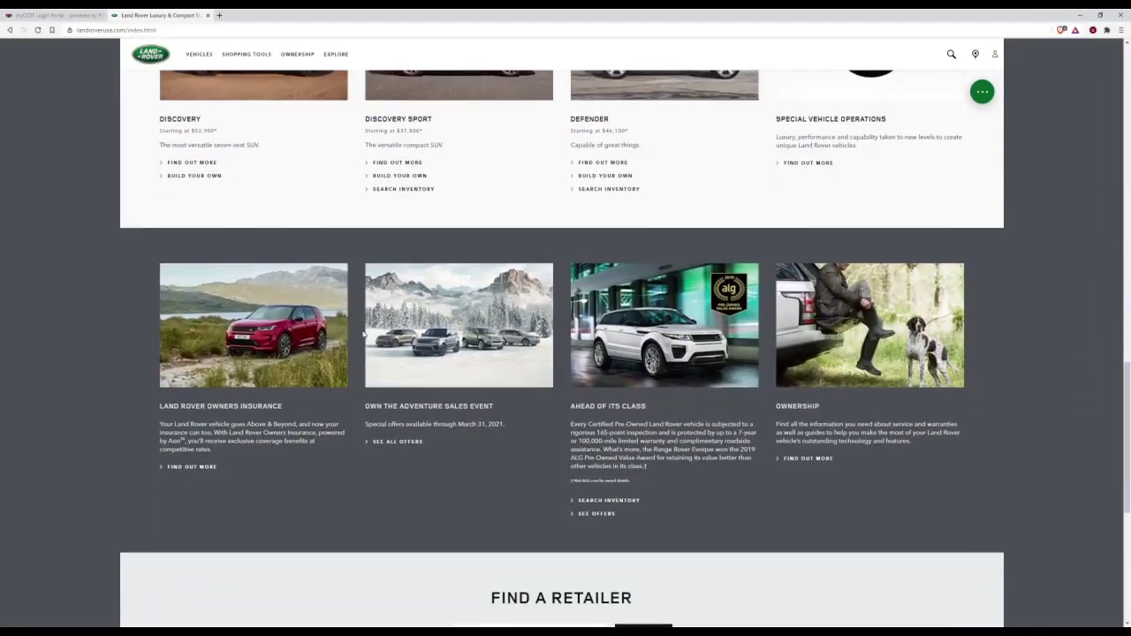
pyautogui.scroll(15, 355, 323)
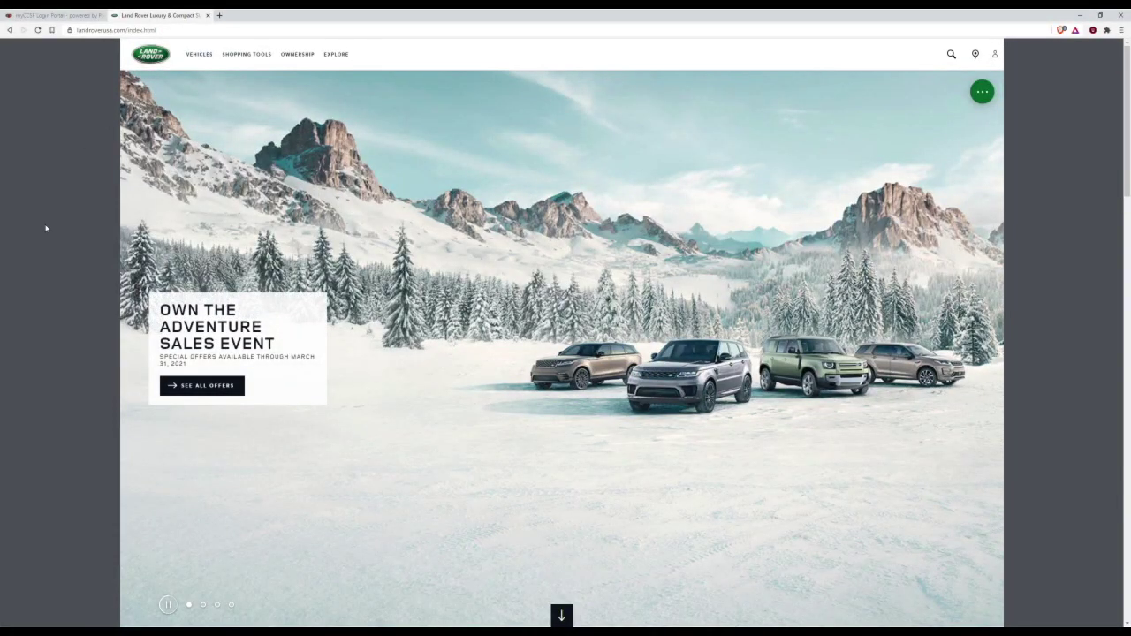
pyautogui.click(199, 68)
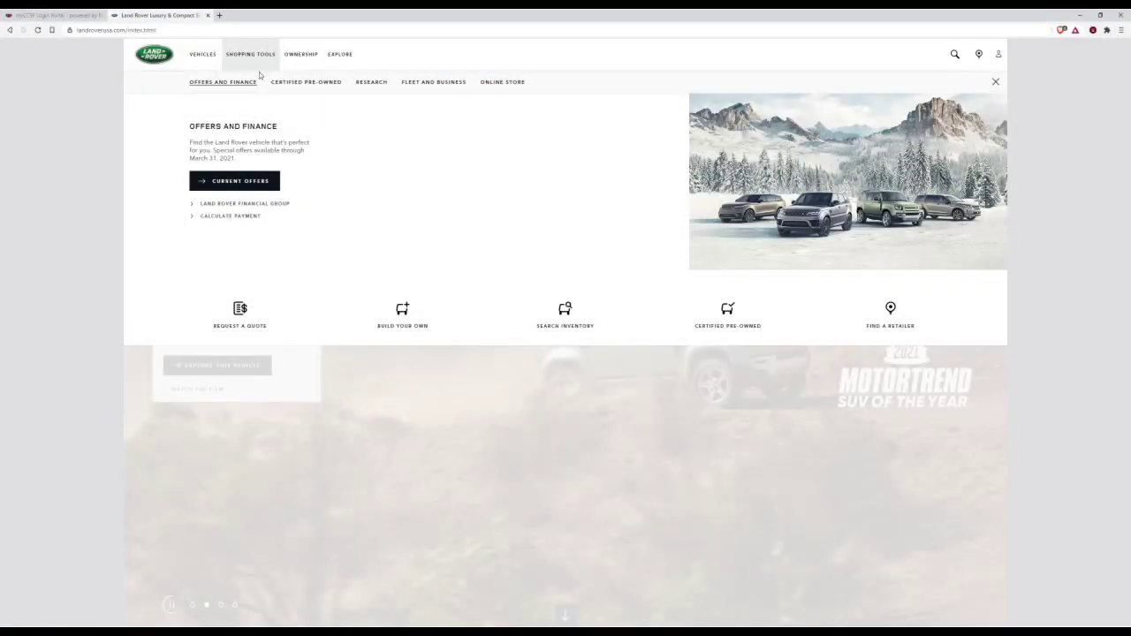
pyautogui.click(307, 65)
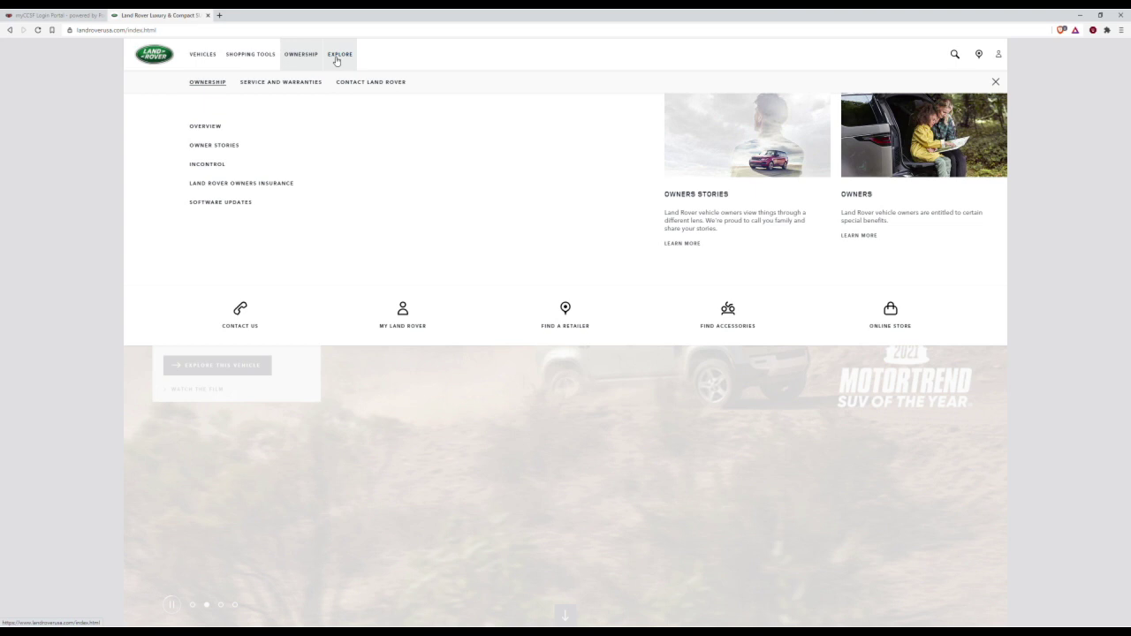
pyautogui.click(336, 58)
pyautogui.click(299, 56)
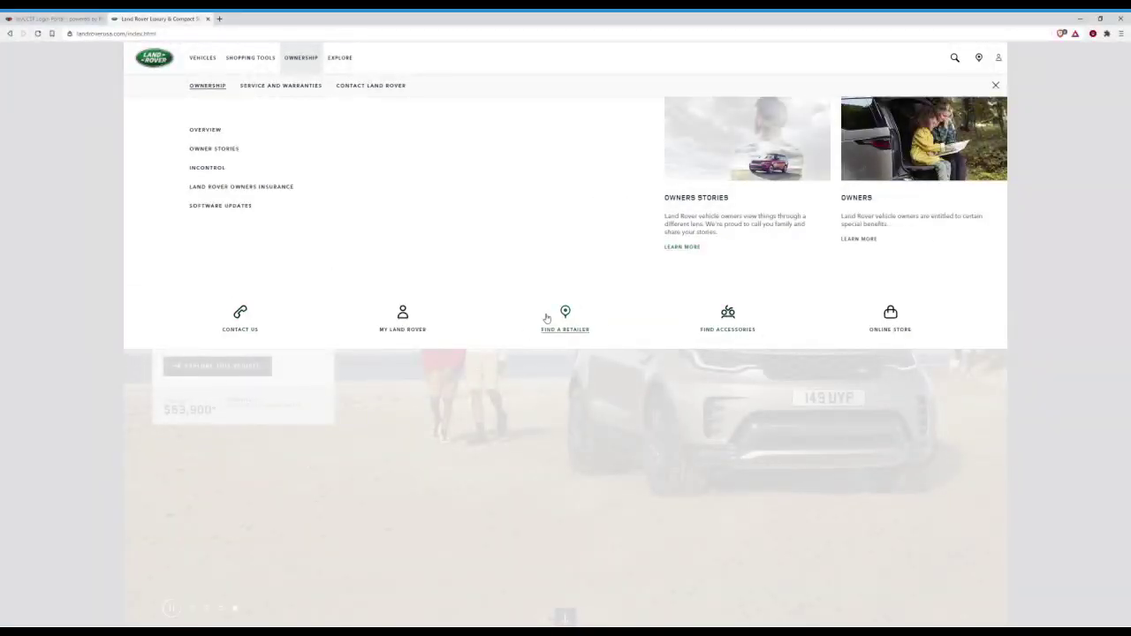
pyautogui.click(255, 57)
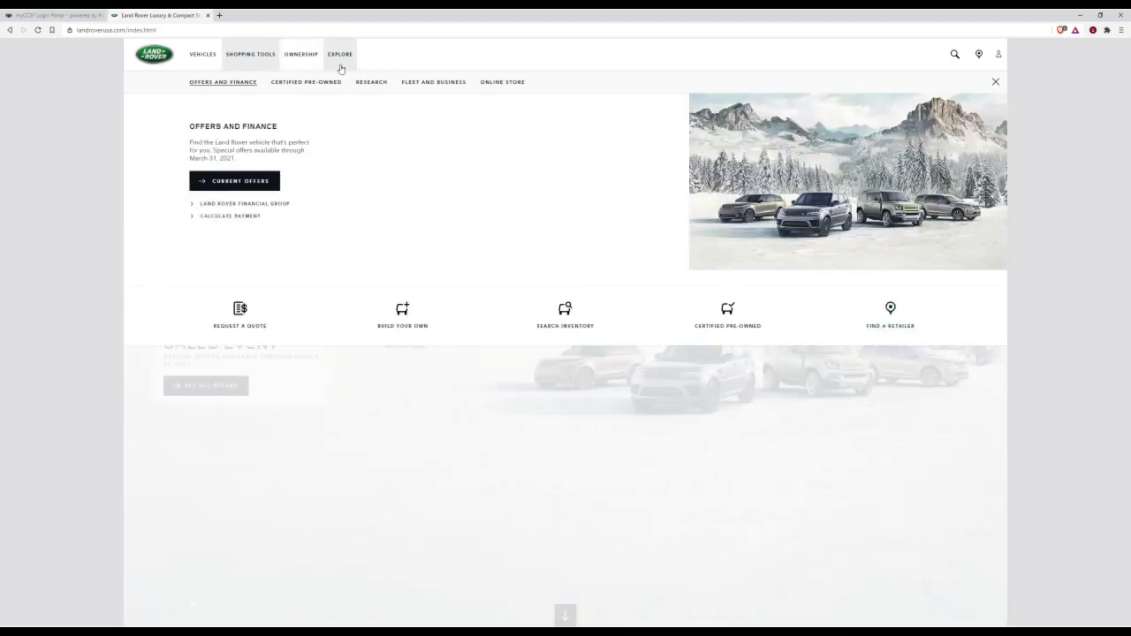
pyautogui.click(340, 54)
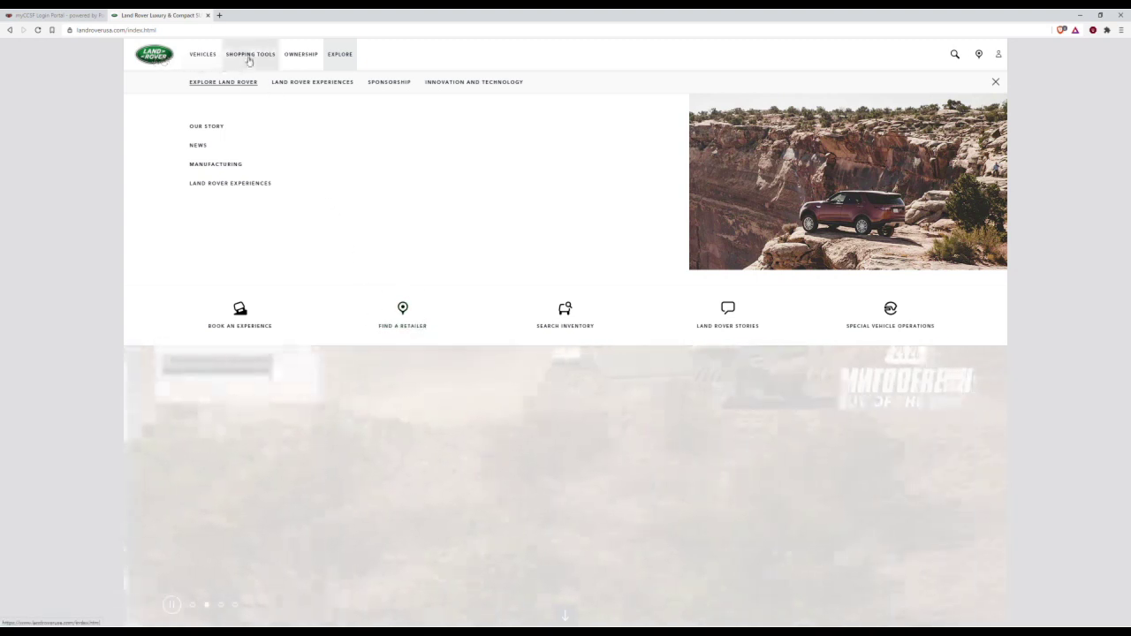
pyautogui.click(305, 59)
pyautogui.click(251, 69)
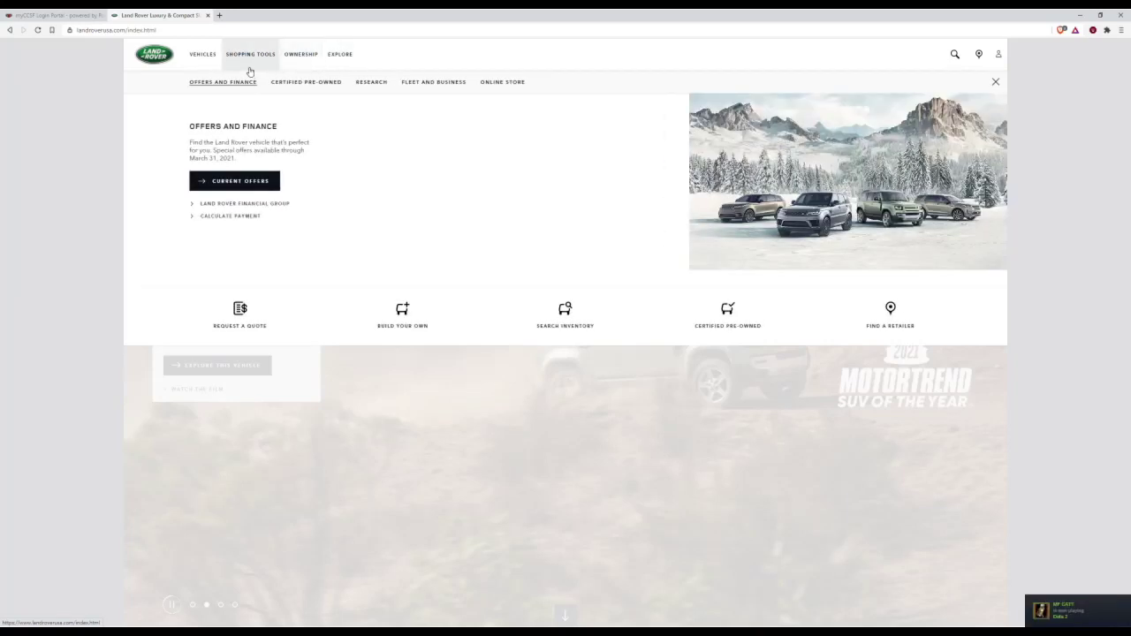
pyautogui.click(301, 62)
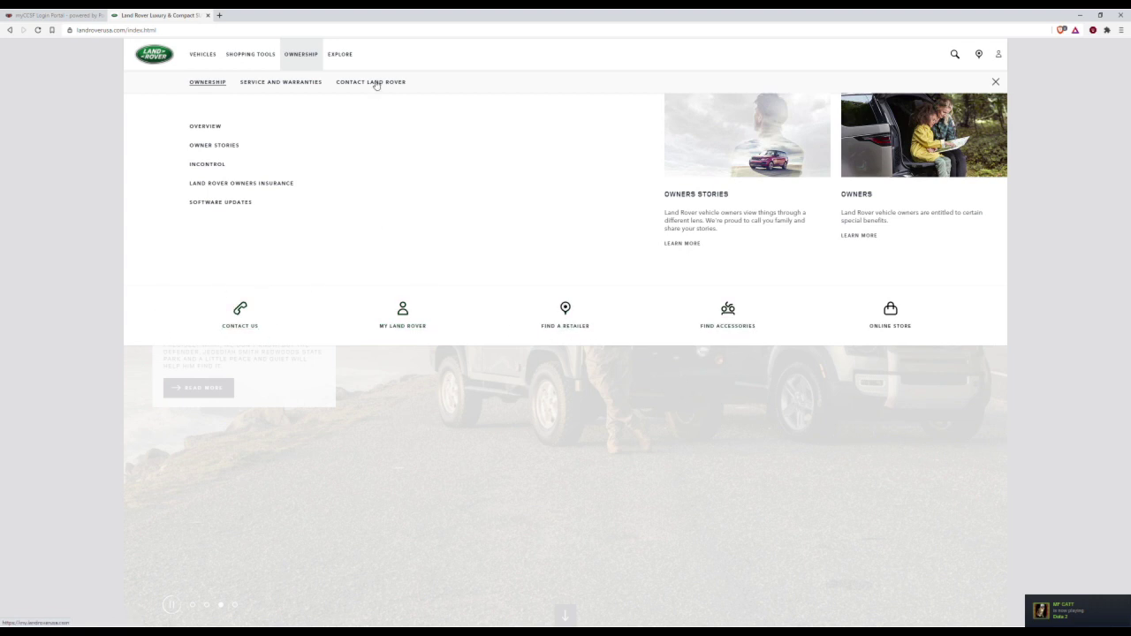
pyautogui.click(354, 52)
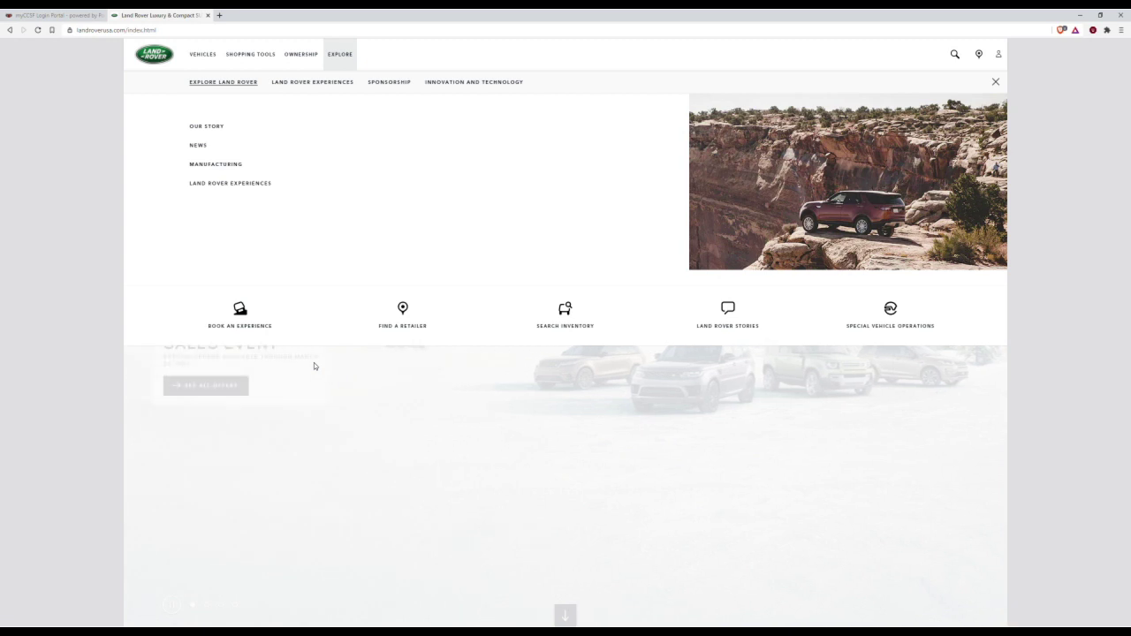
pyautogui.click(67, 458)
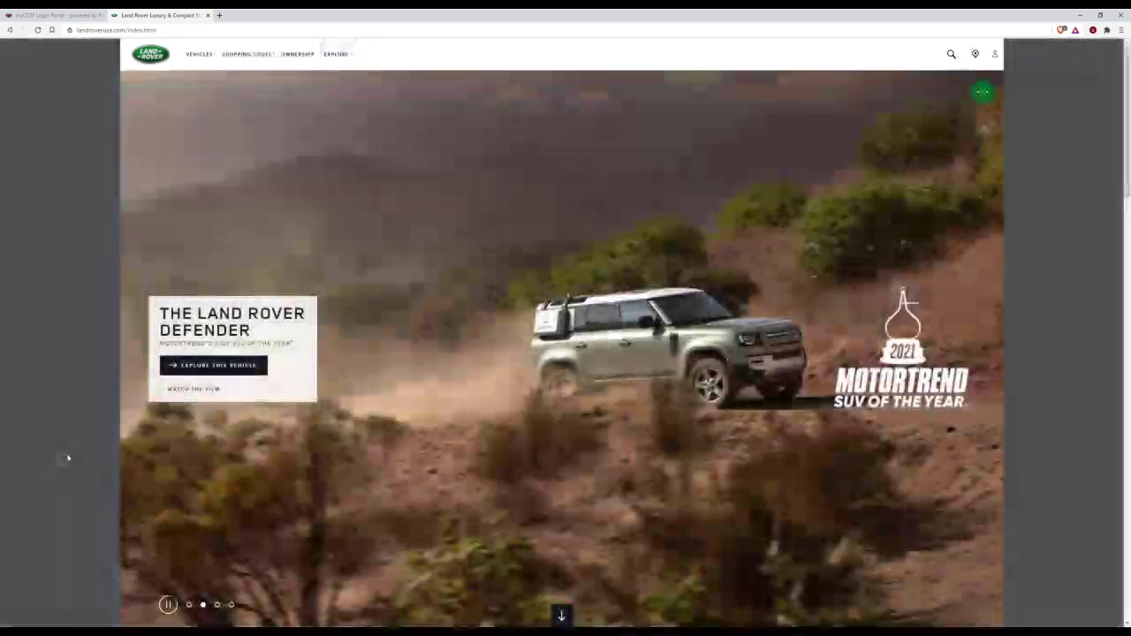